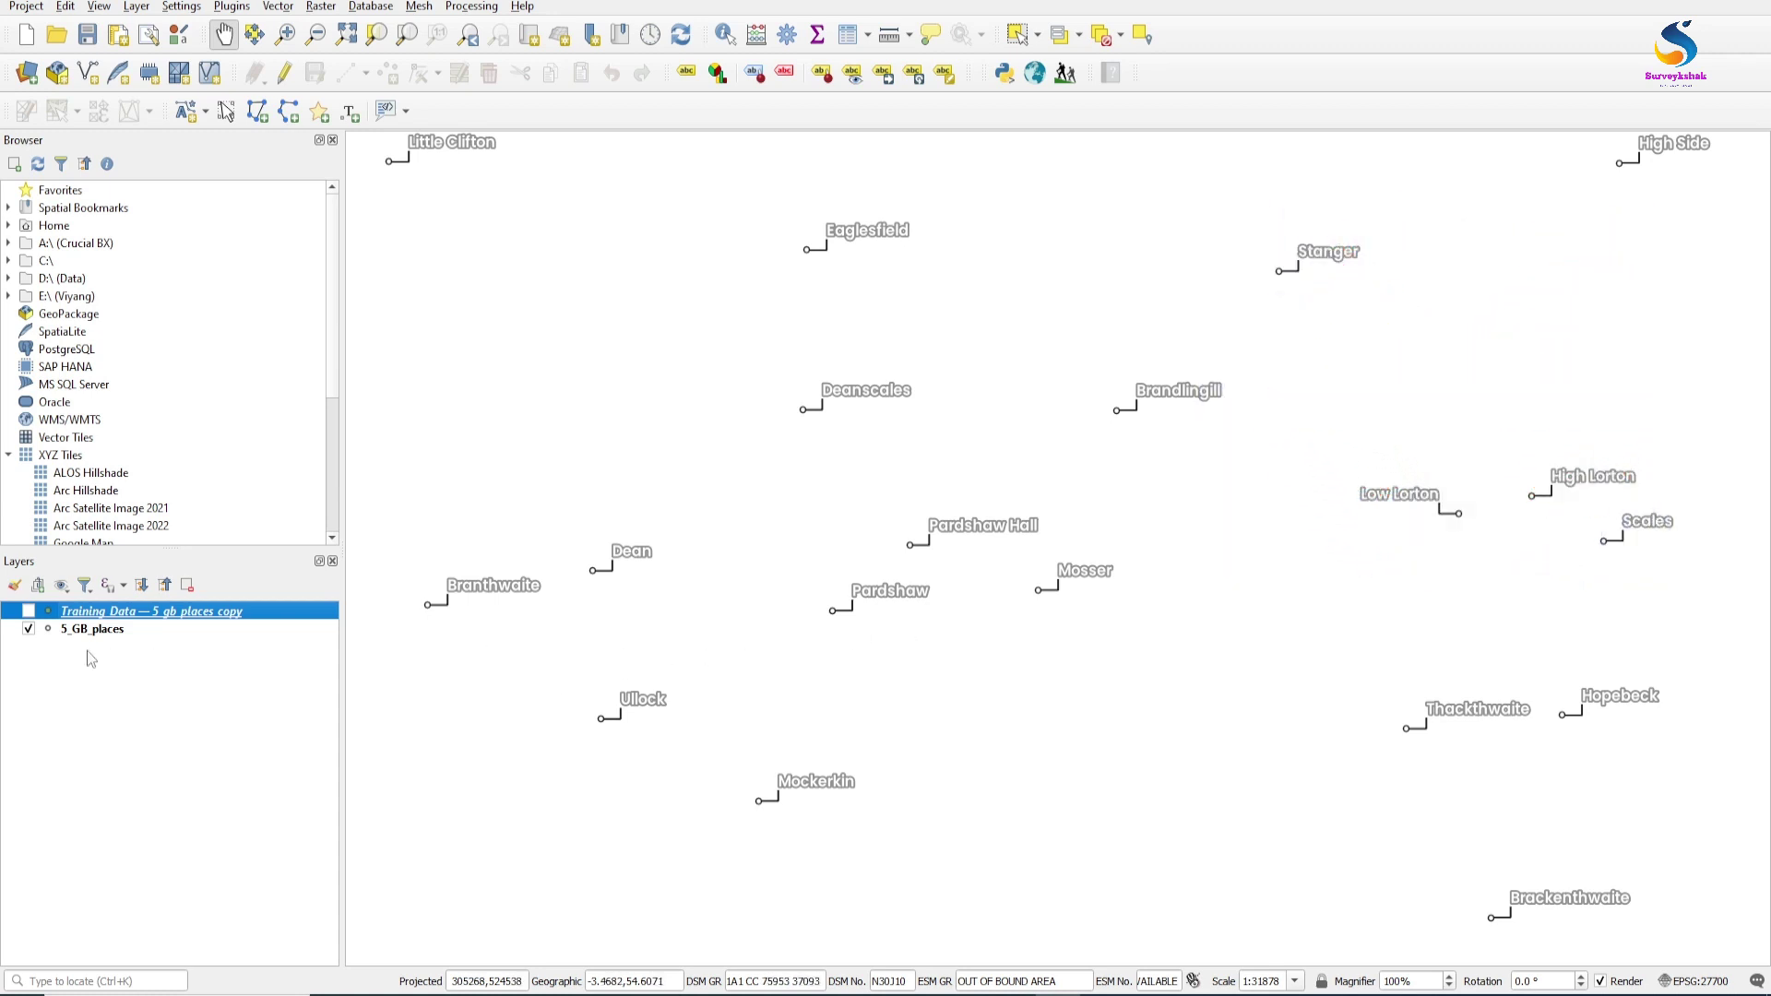
- Show the Training Data places instead of 5_GB_places and open the Training Data attribute table
click(29, 629)
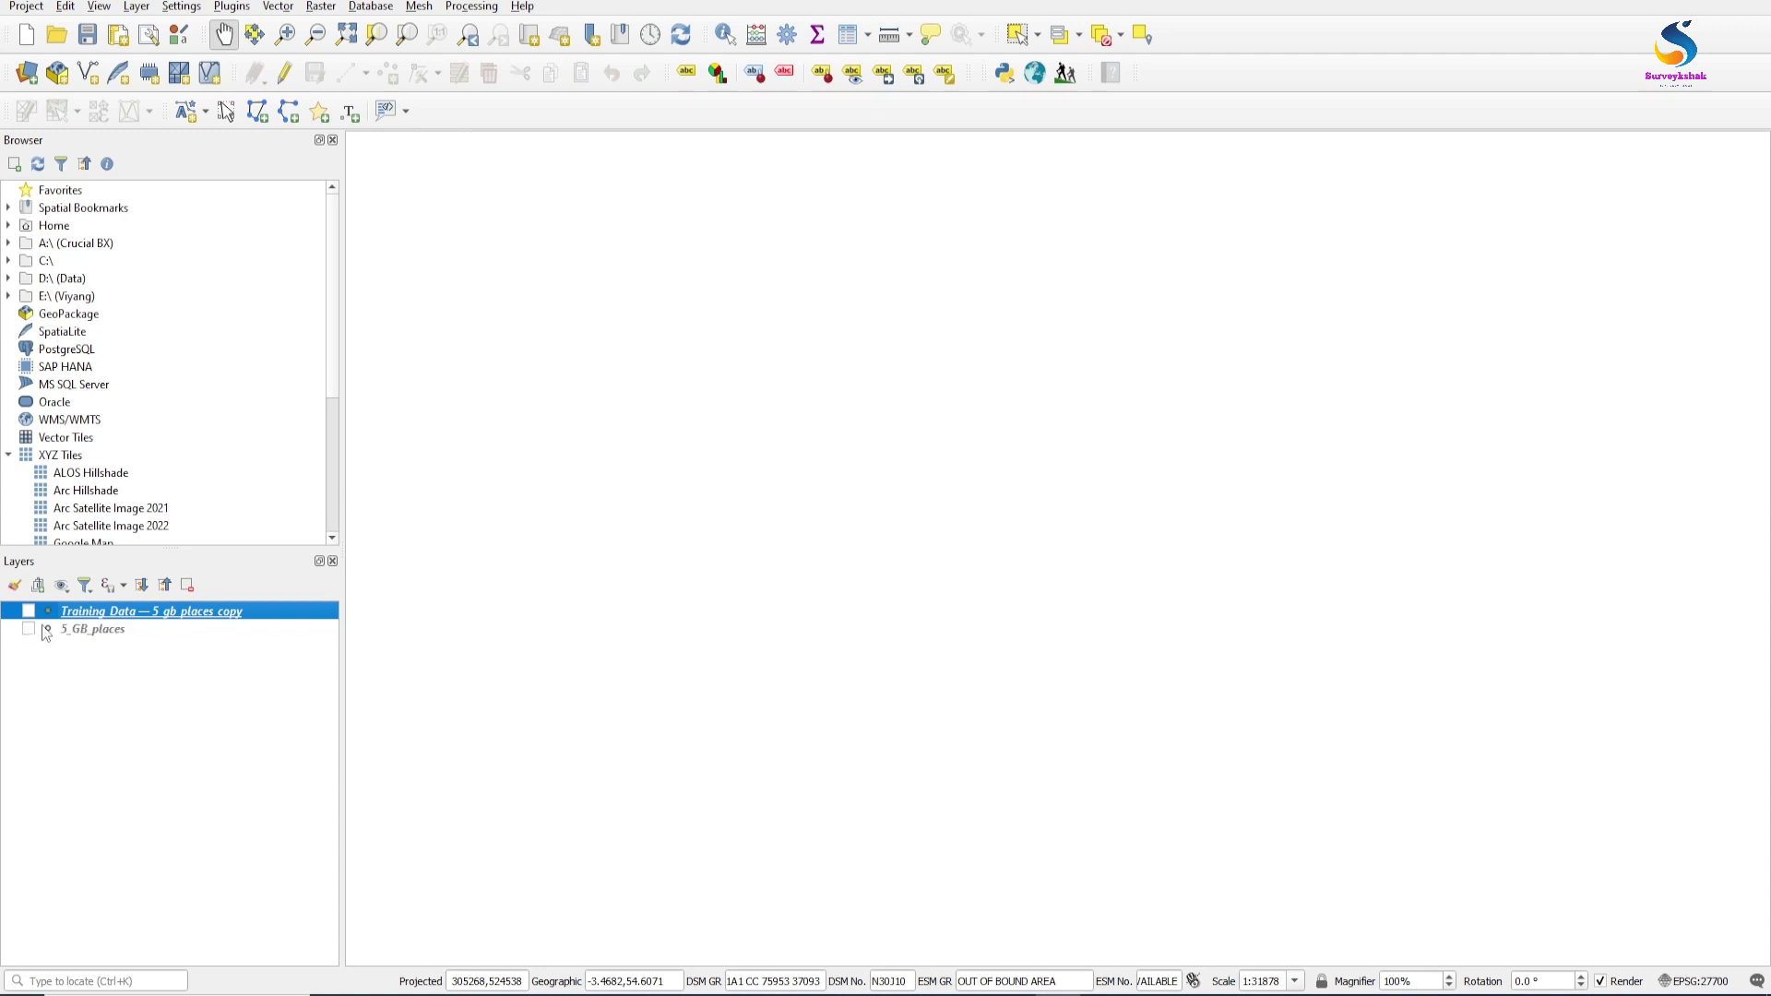
click(29, 611)
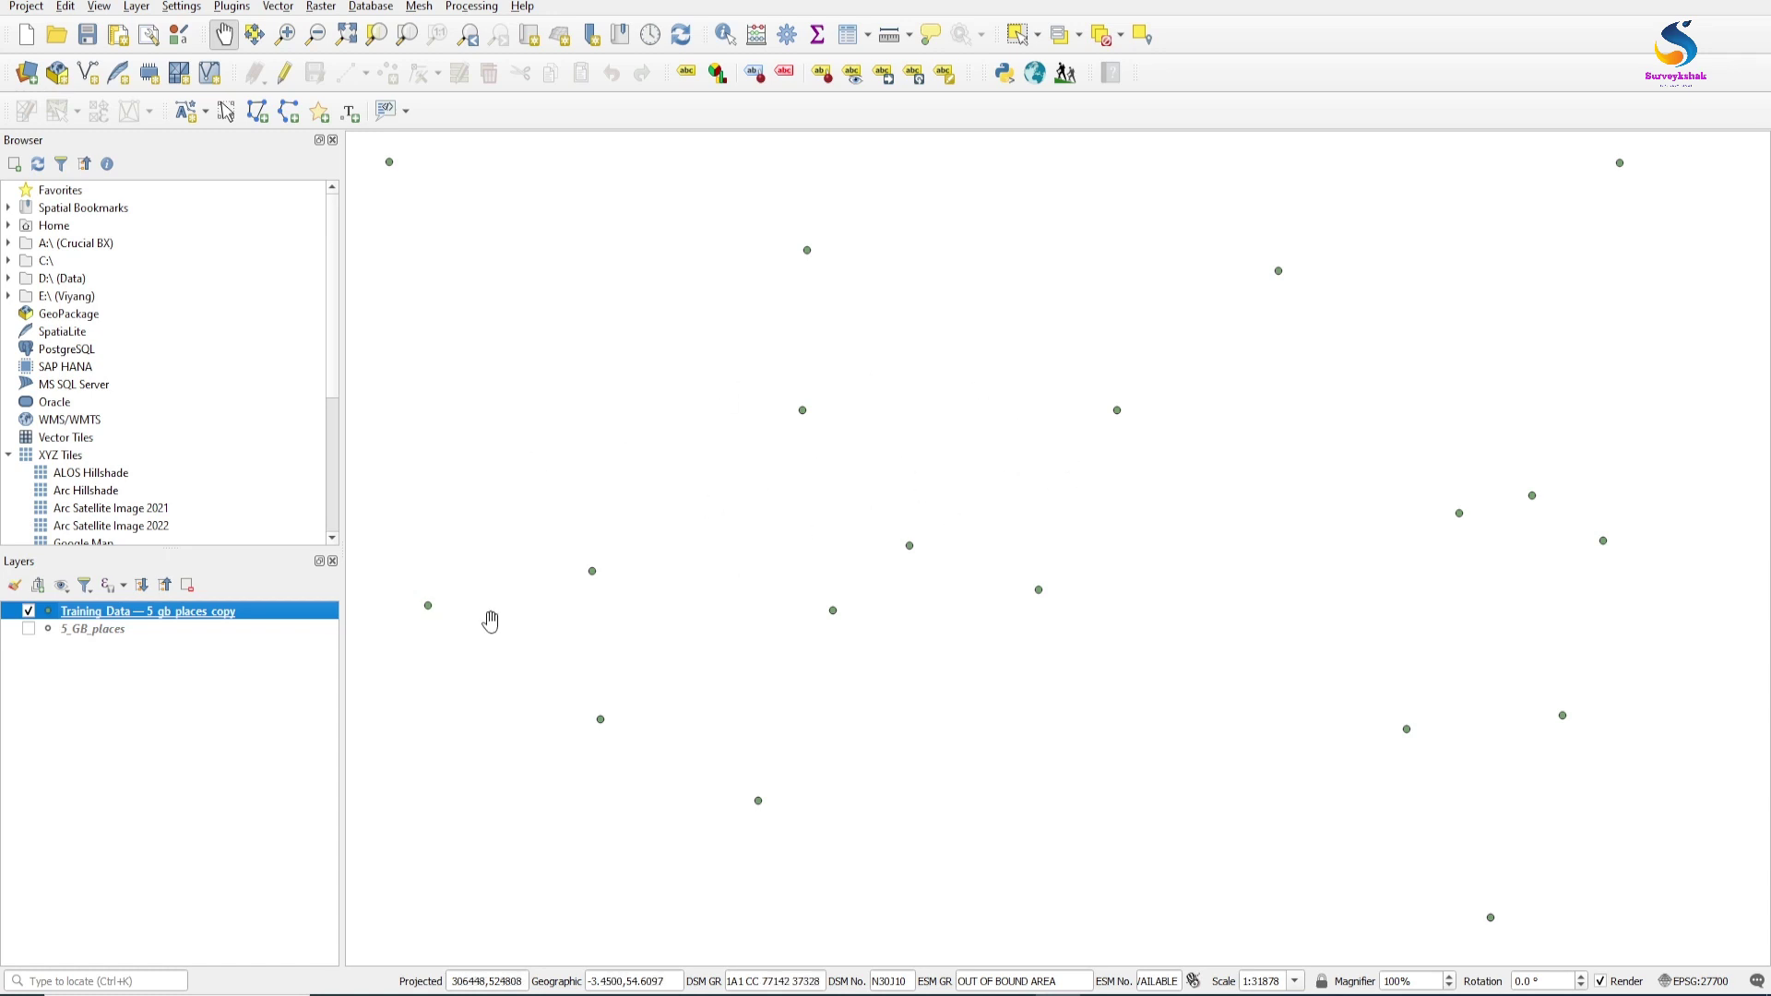
click(850, 37)
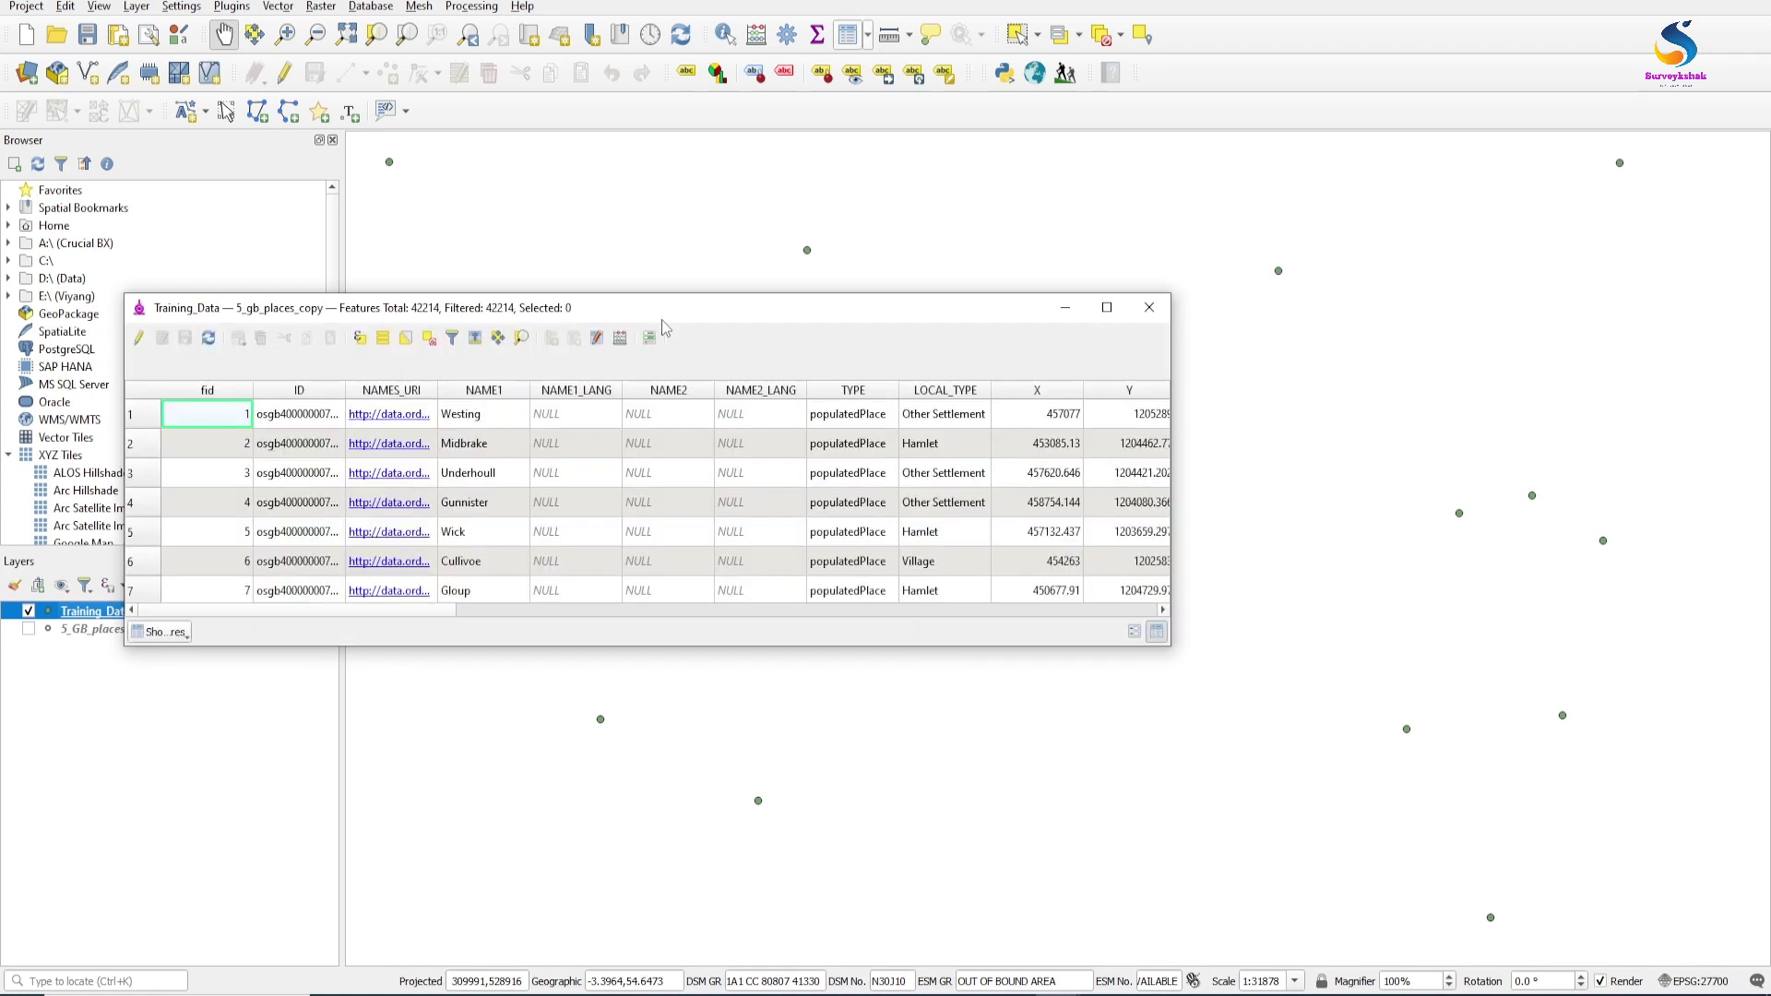
drag(671, 317, 889, 299)
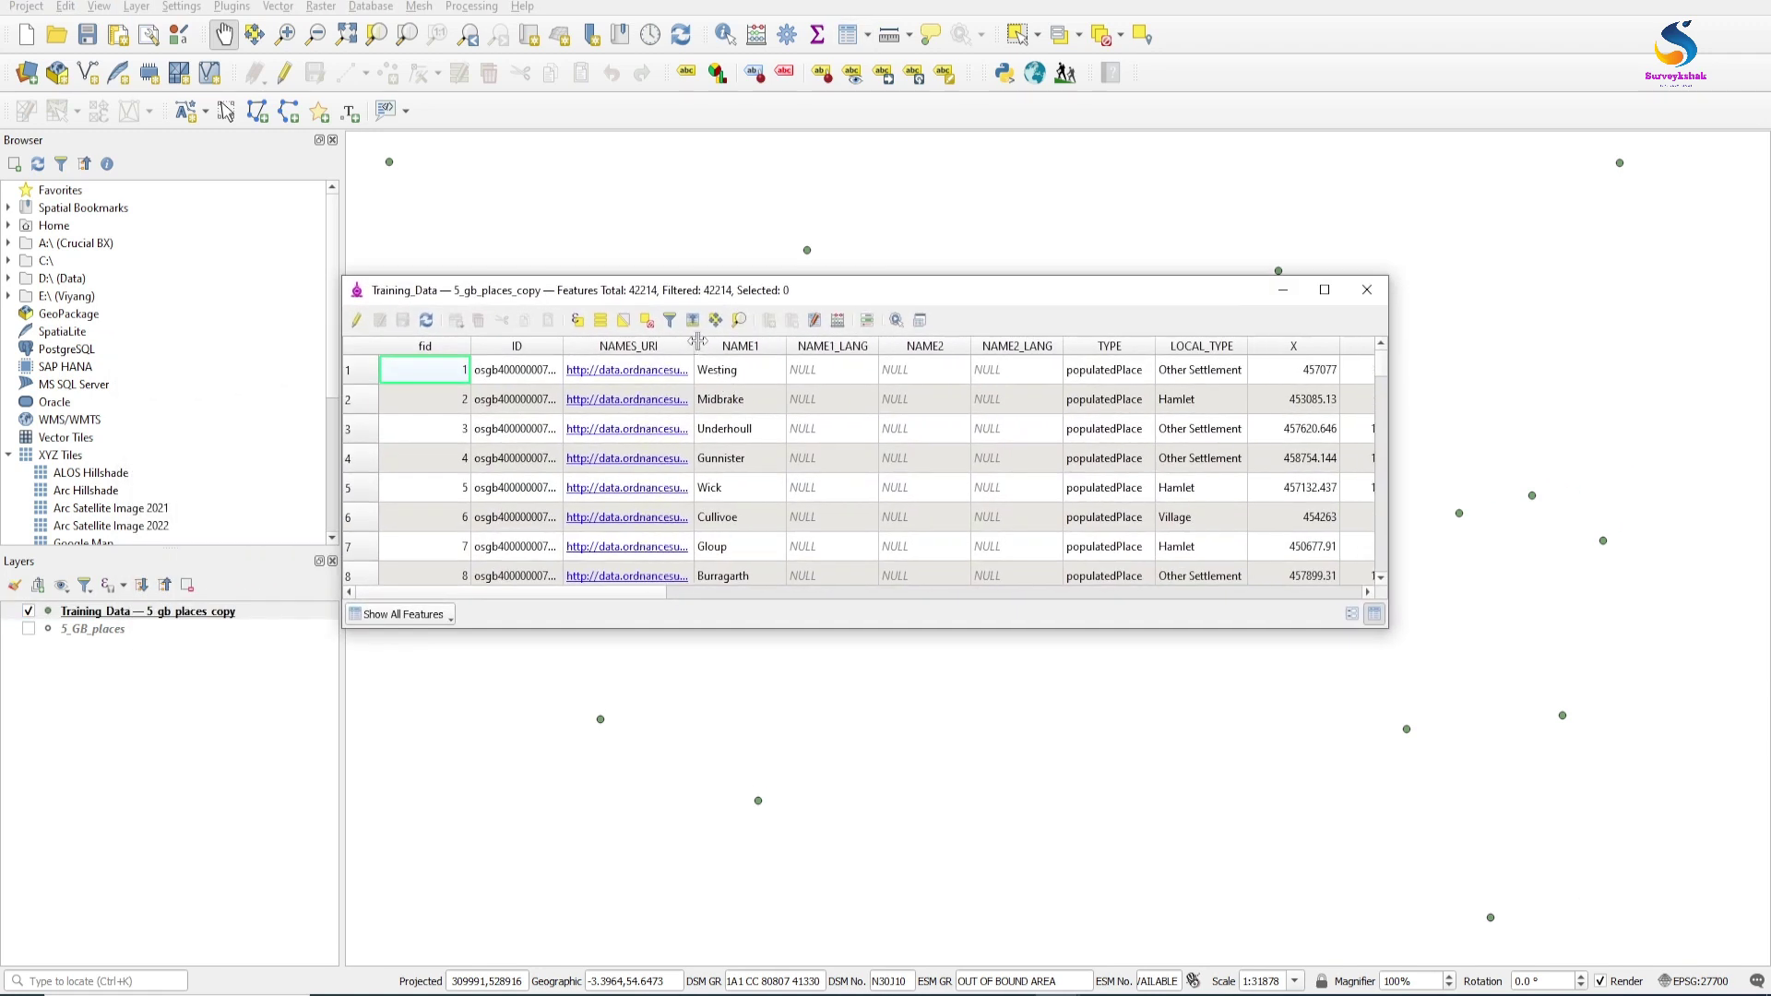
- Widen the NAMES_URI column, sort the features by NAME1 and minimize the attribute table
drag(697, 341, 708, 341)
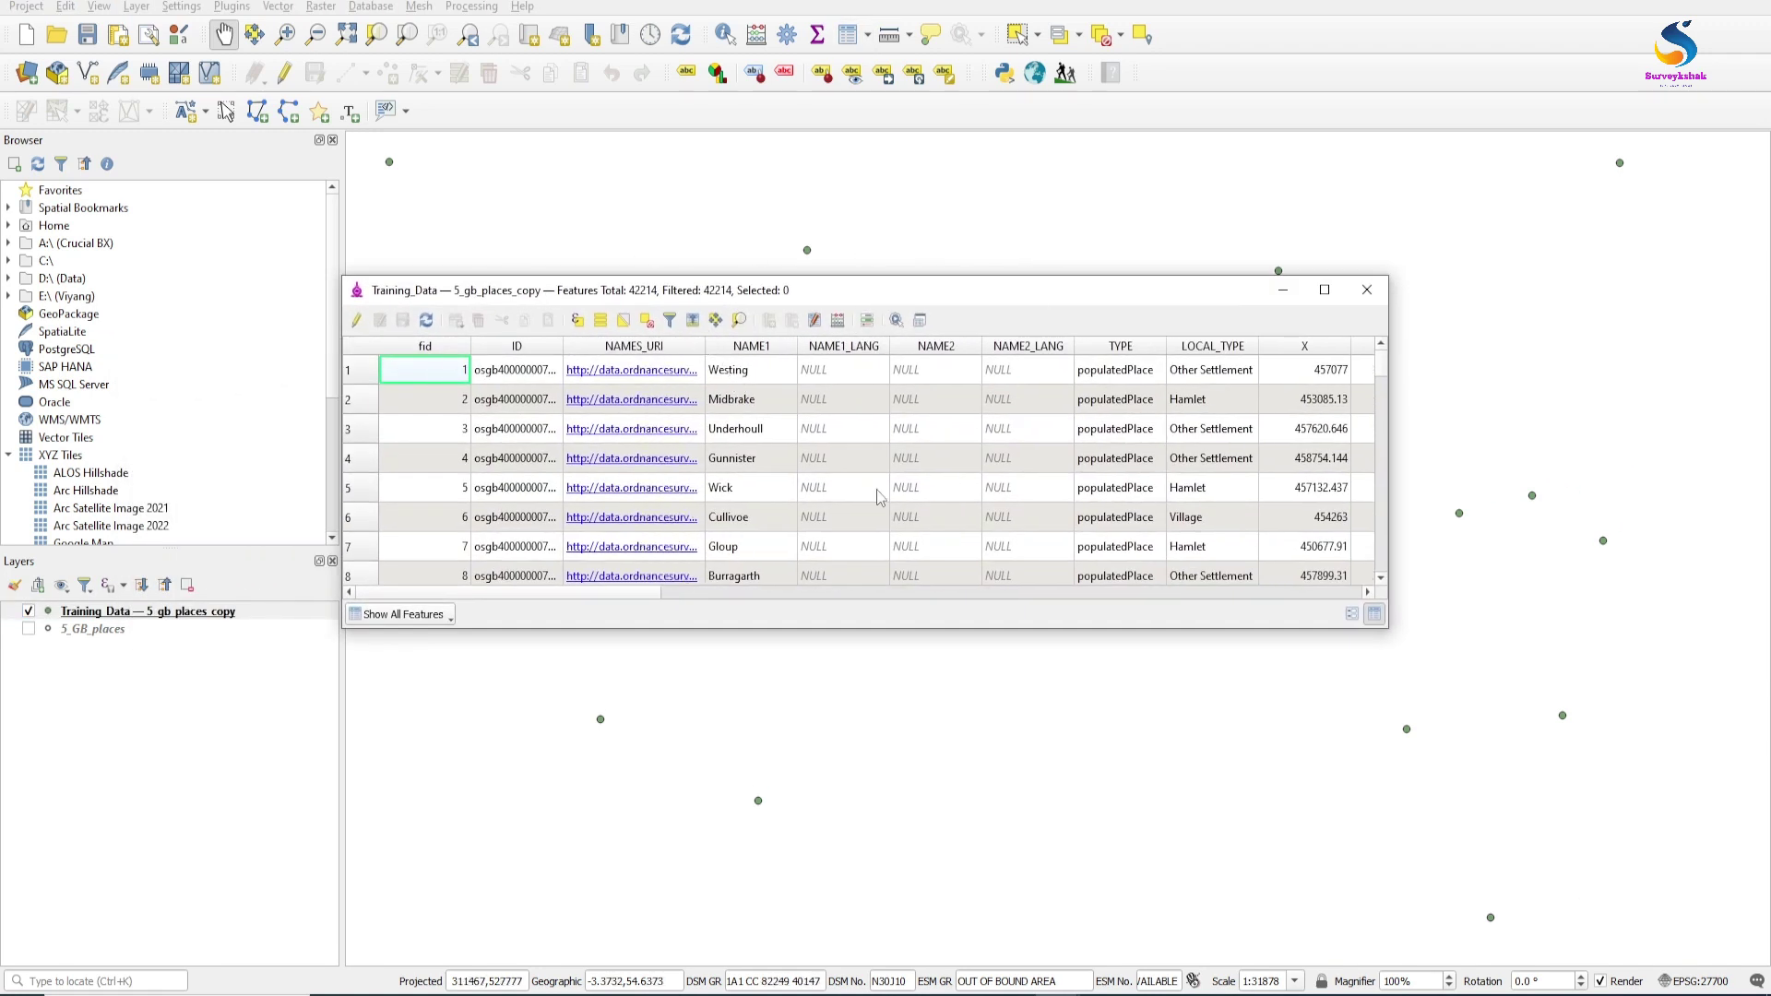
click(767, 346)
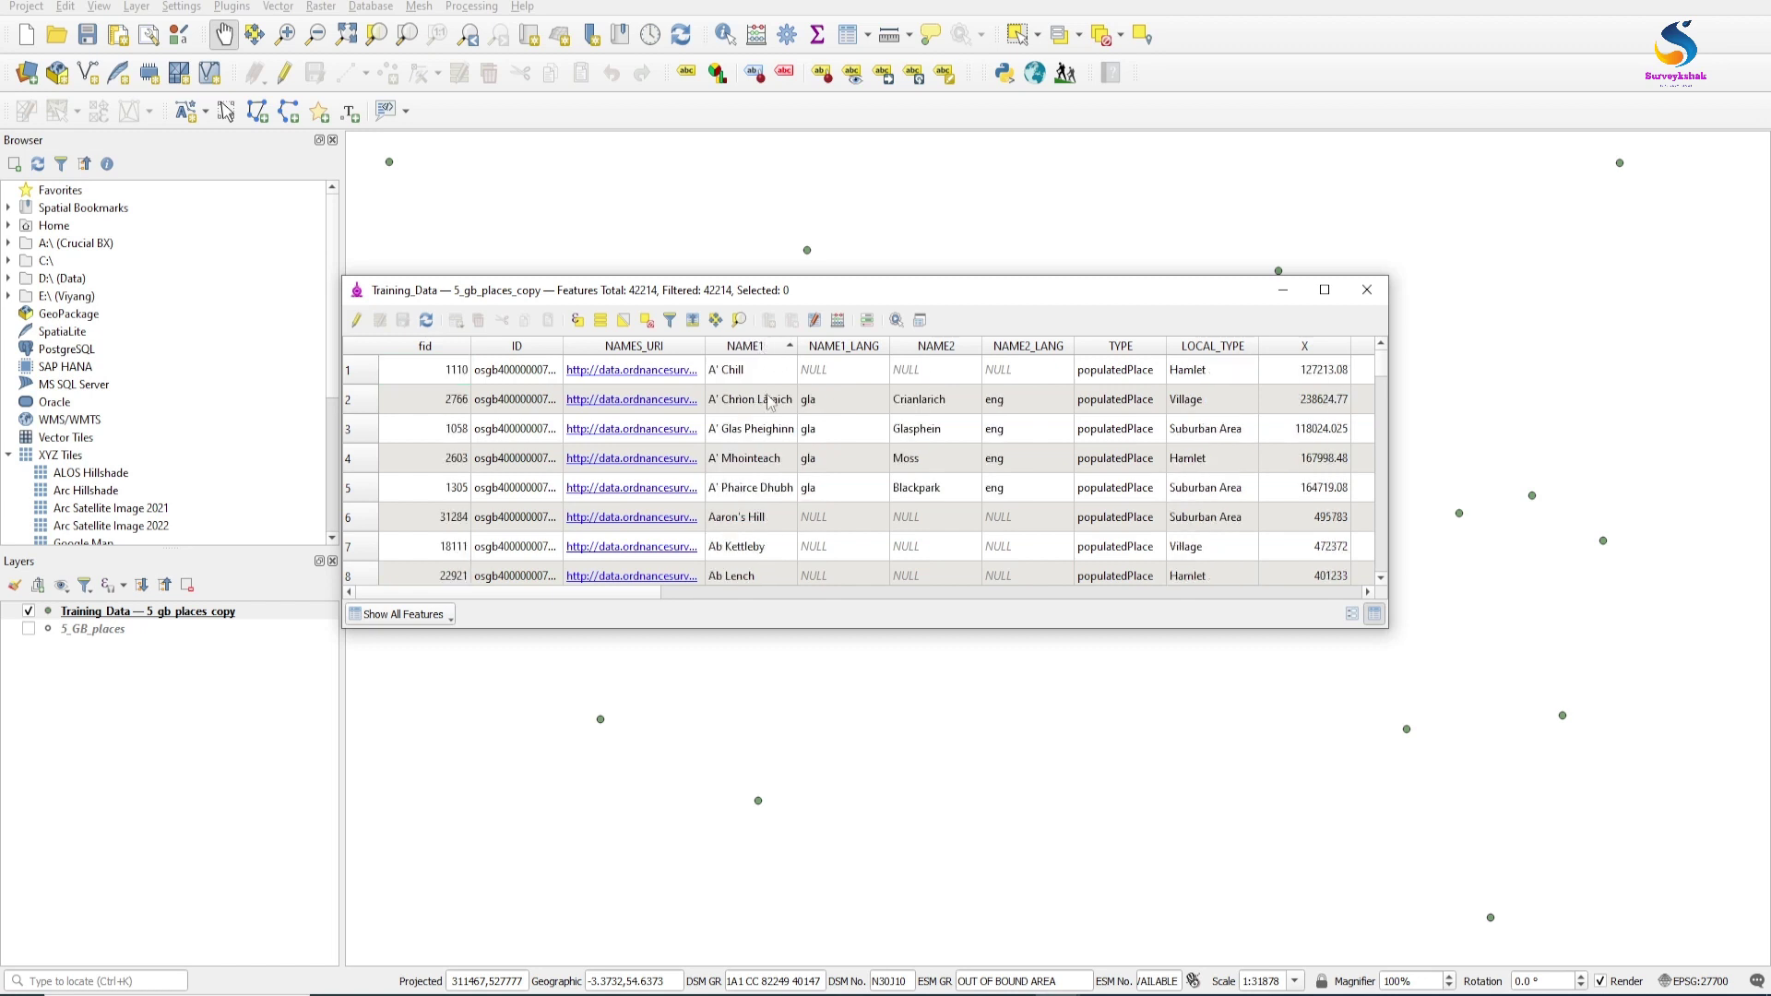
click(1281, 289)
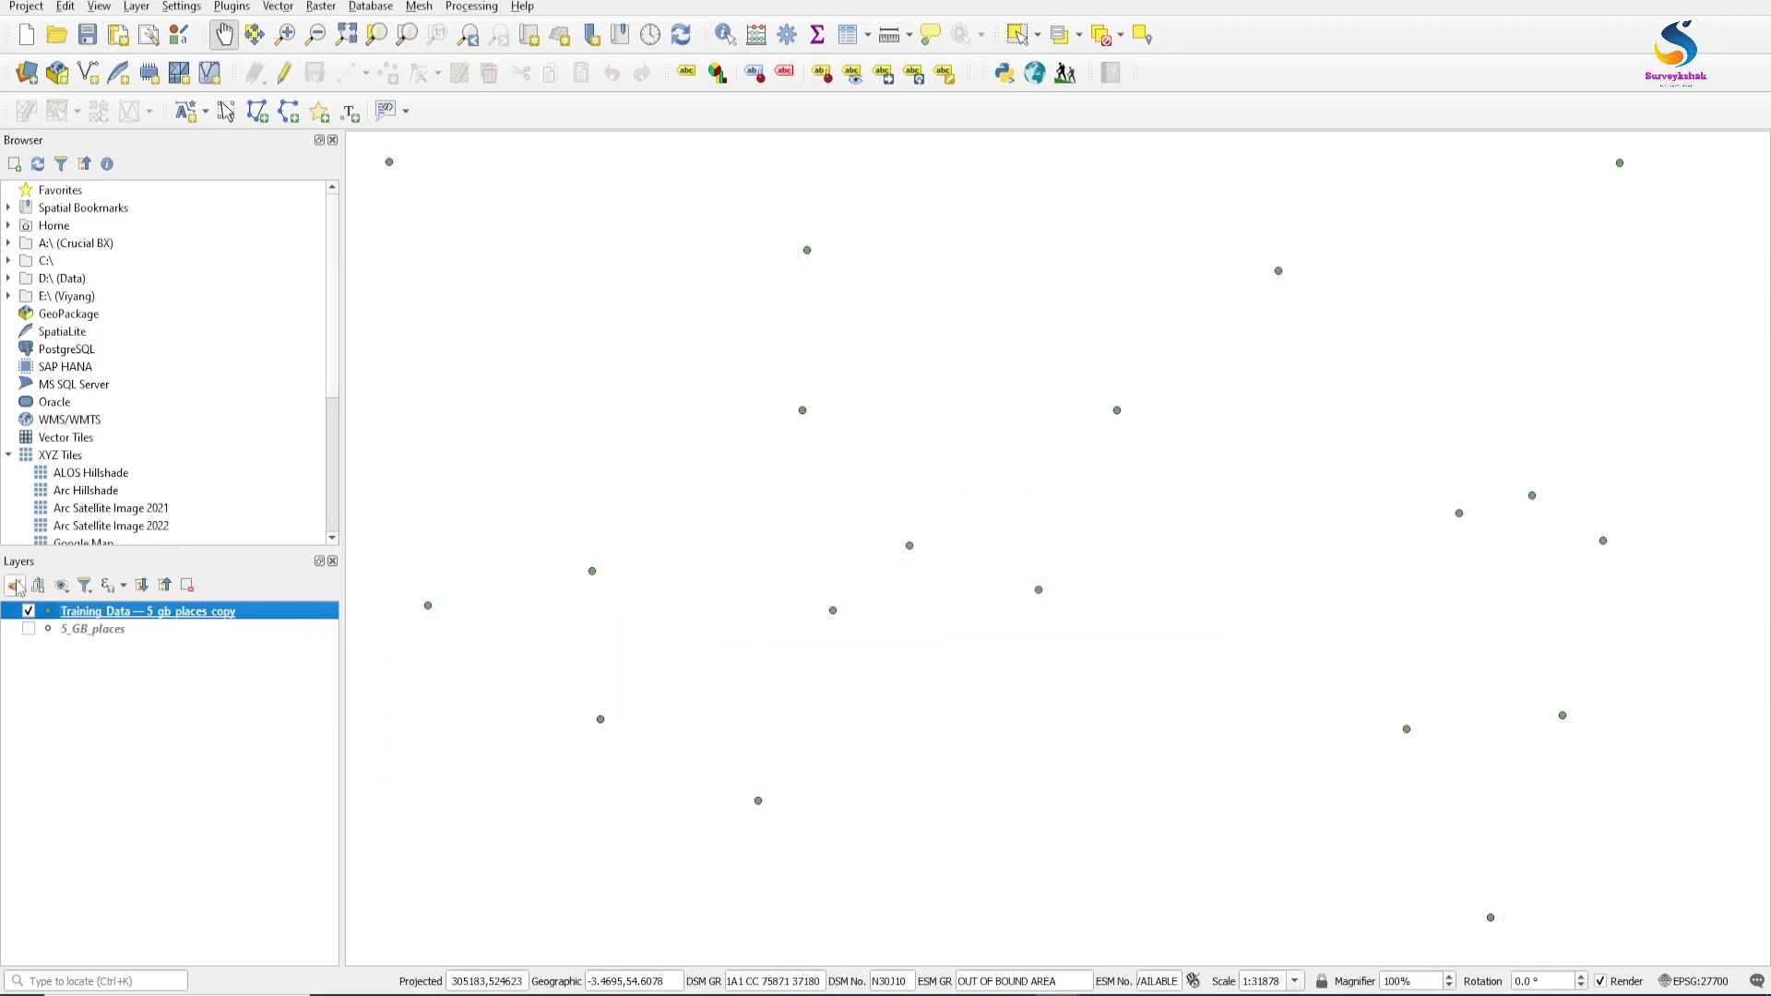
click(15, 584)
- Give the Simple Marker a Transparent Fill and a 0.4 mm stroke width
drag(1375, 369, 1214, 379)
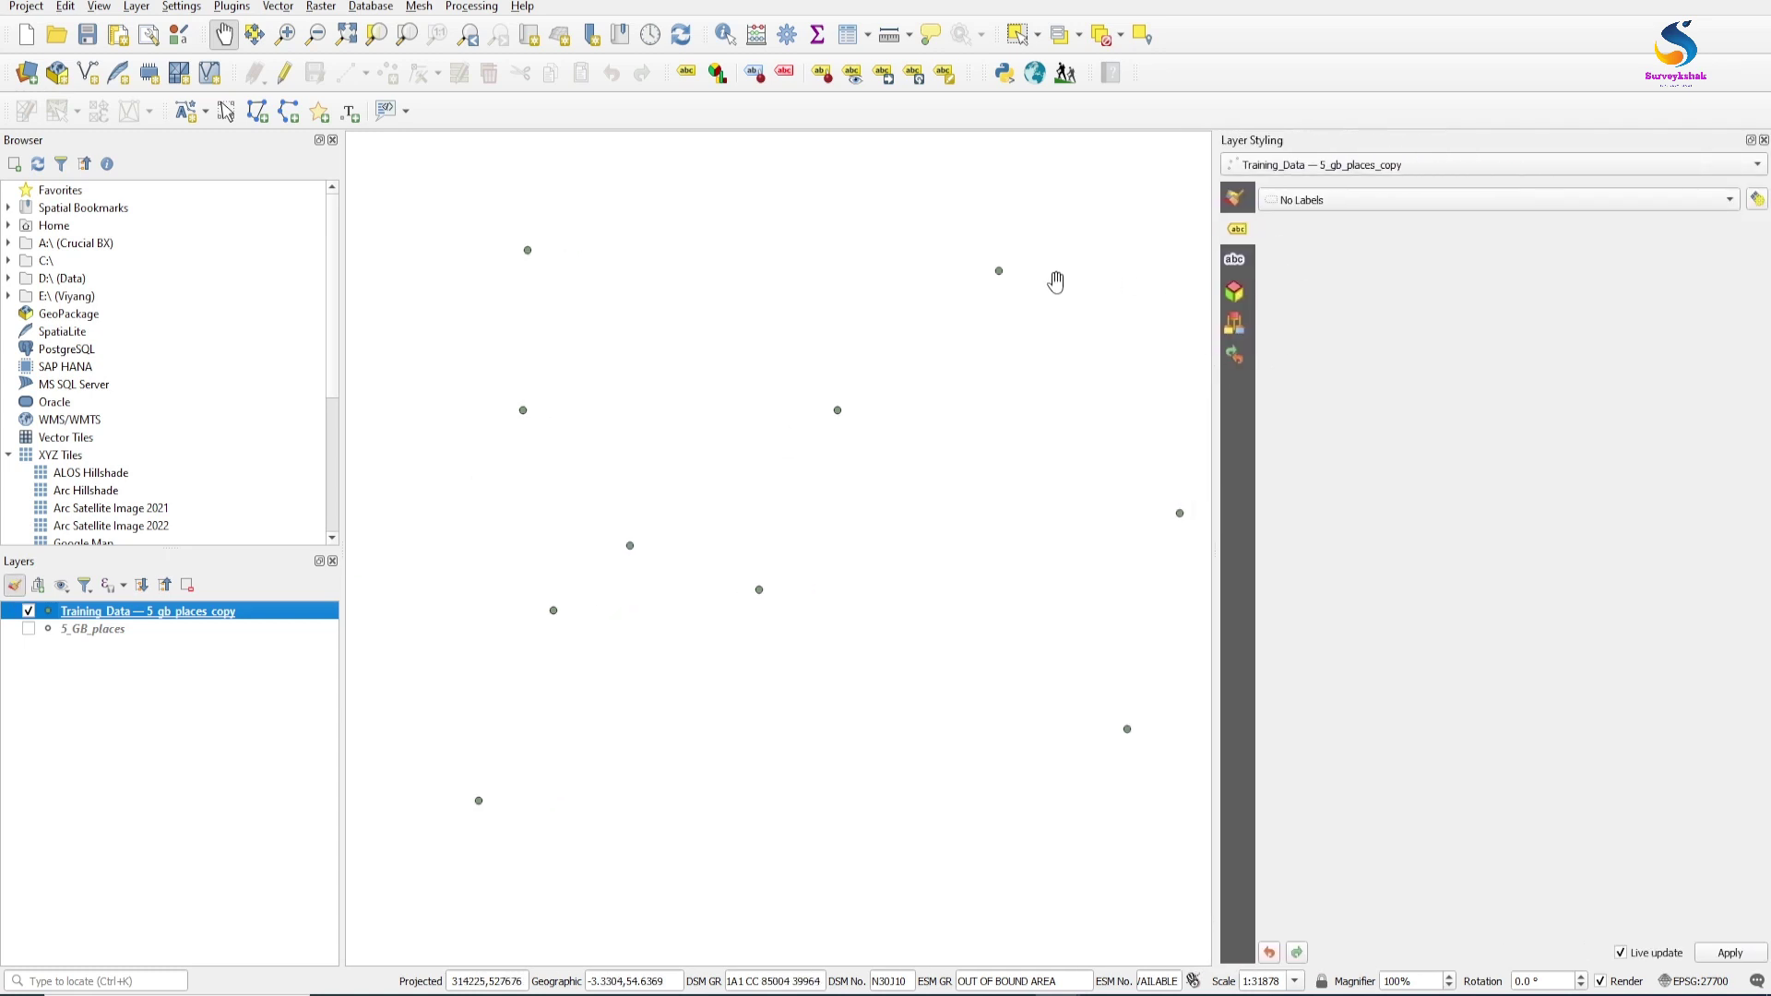
click(1245, 205)
click(1463, 249)
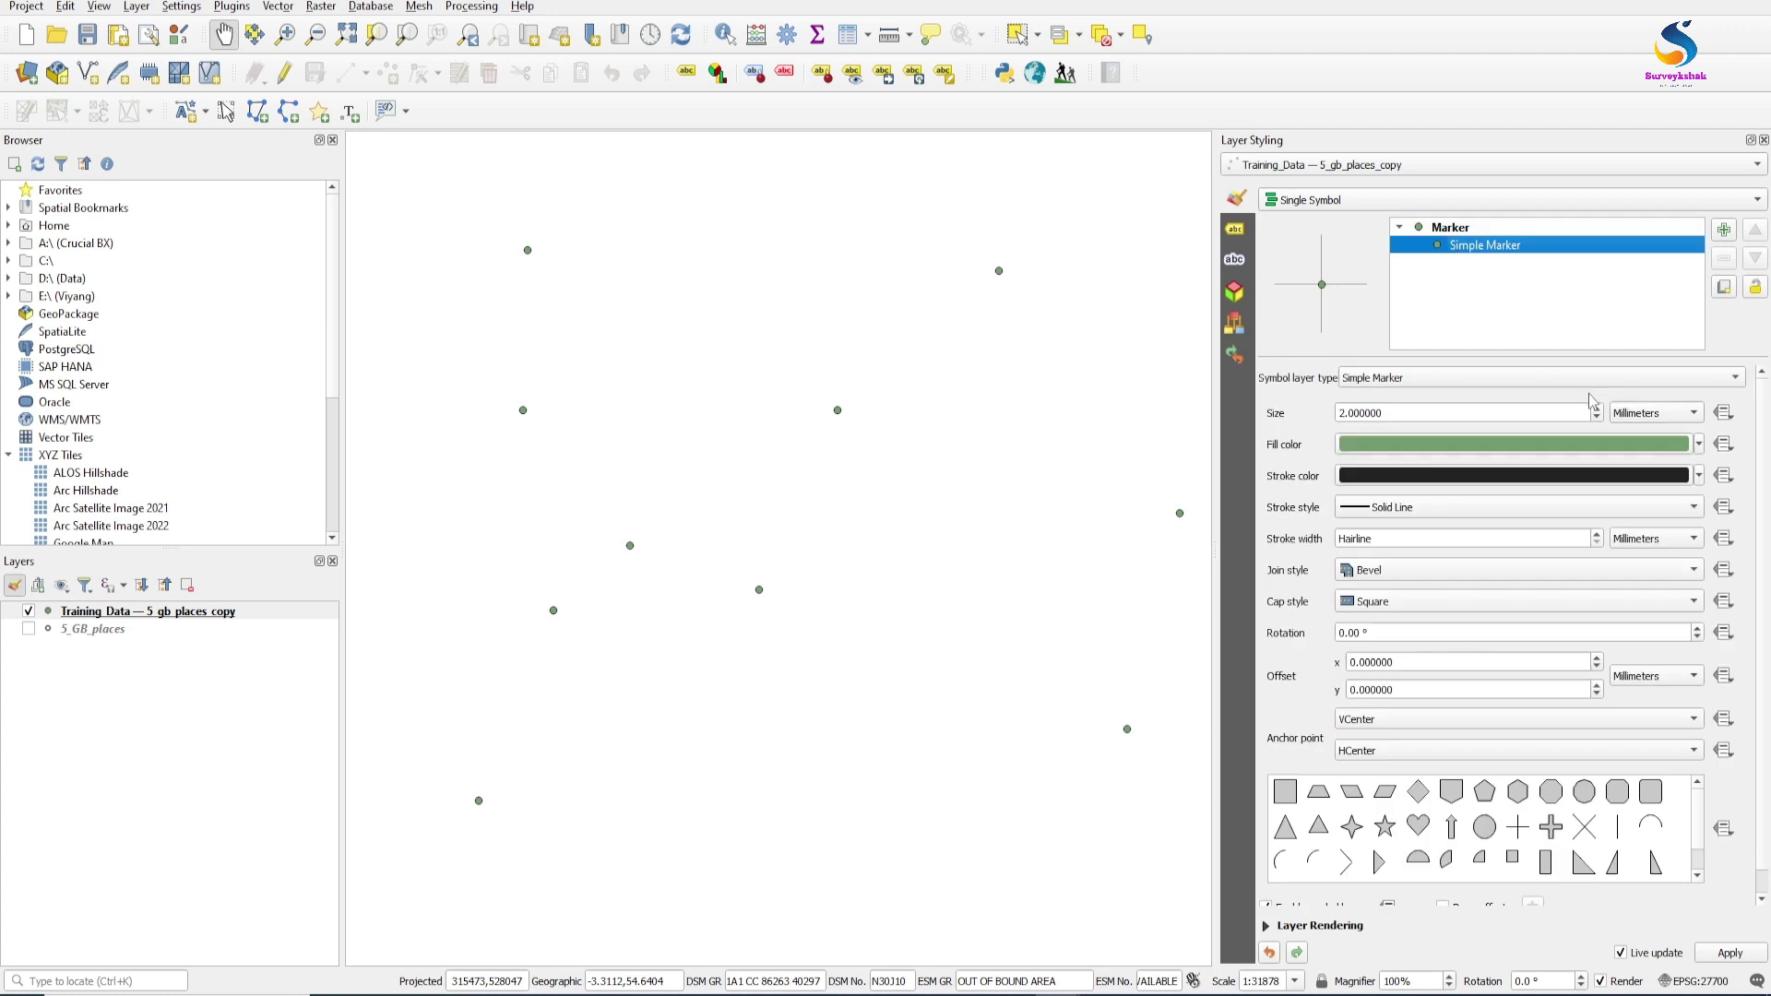
click(1699, 452)
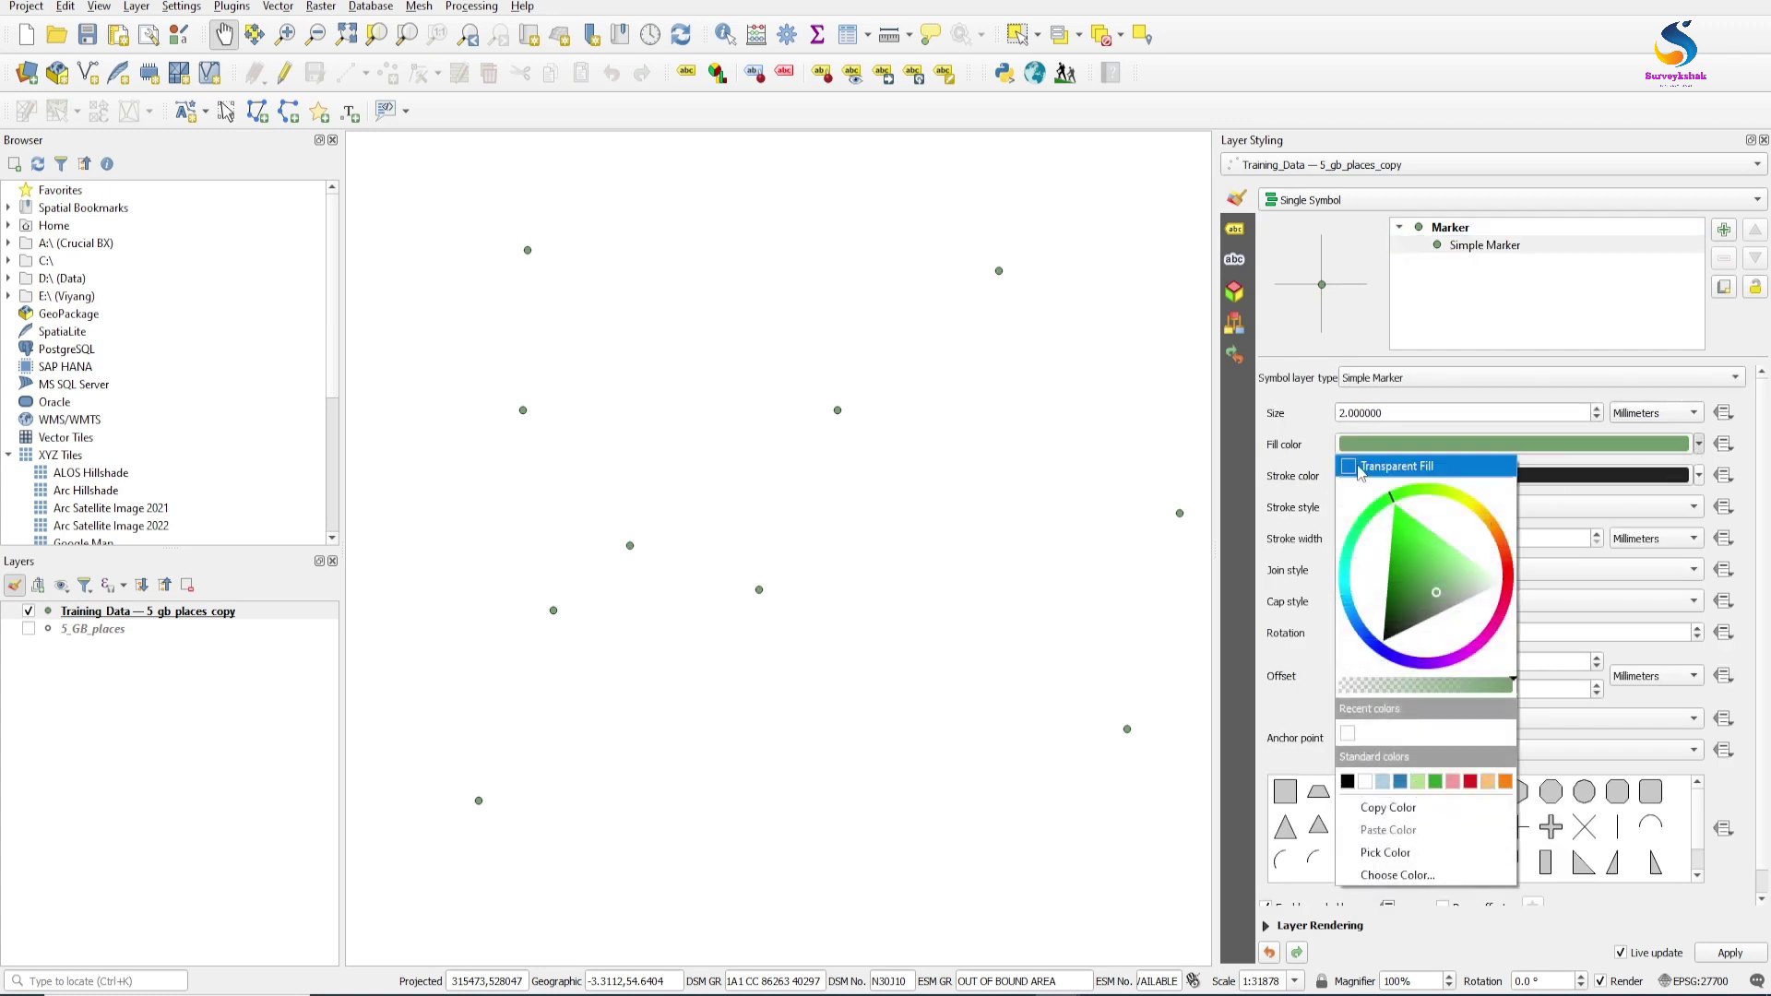
click(1353, 730)
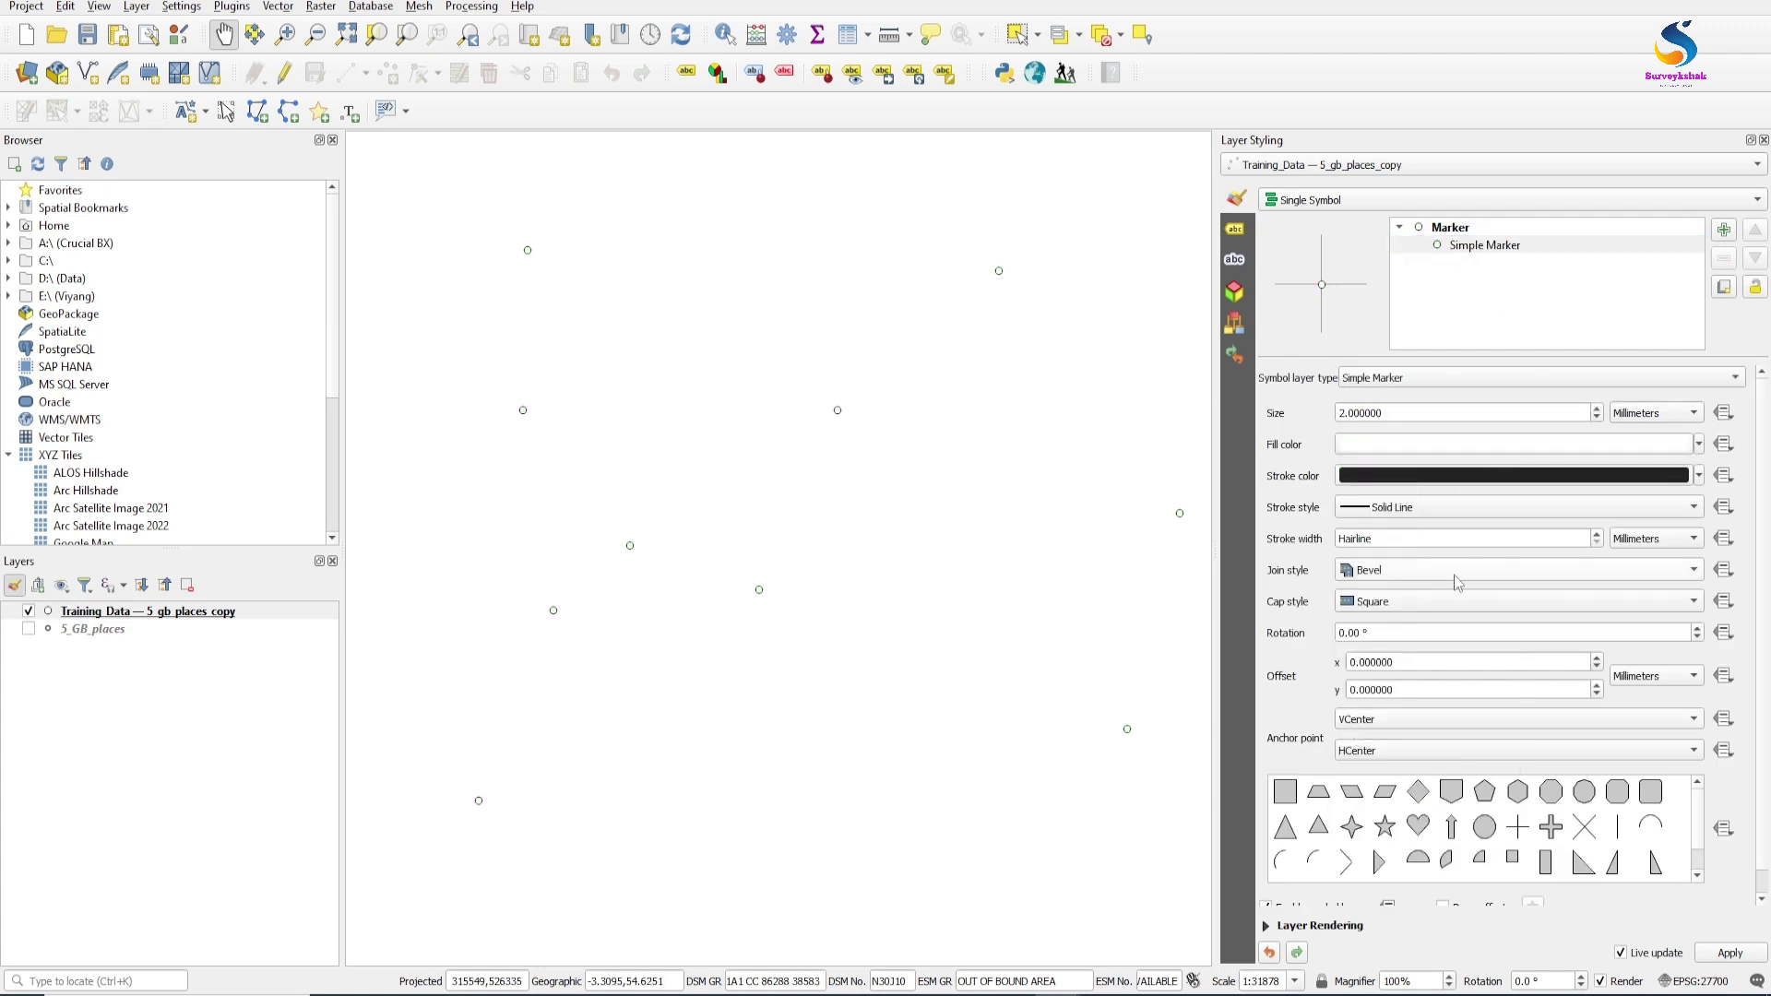
click(1596, 535)
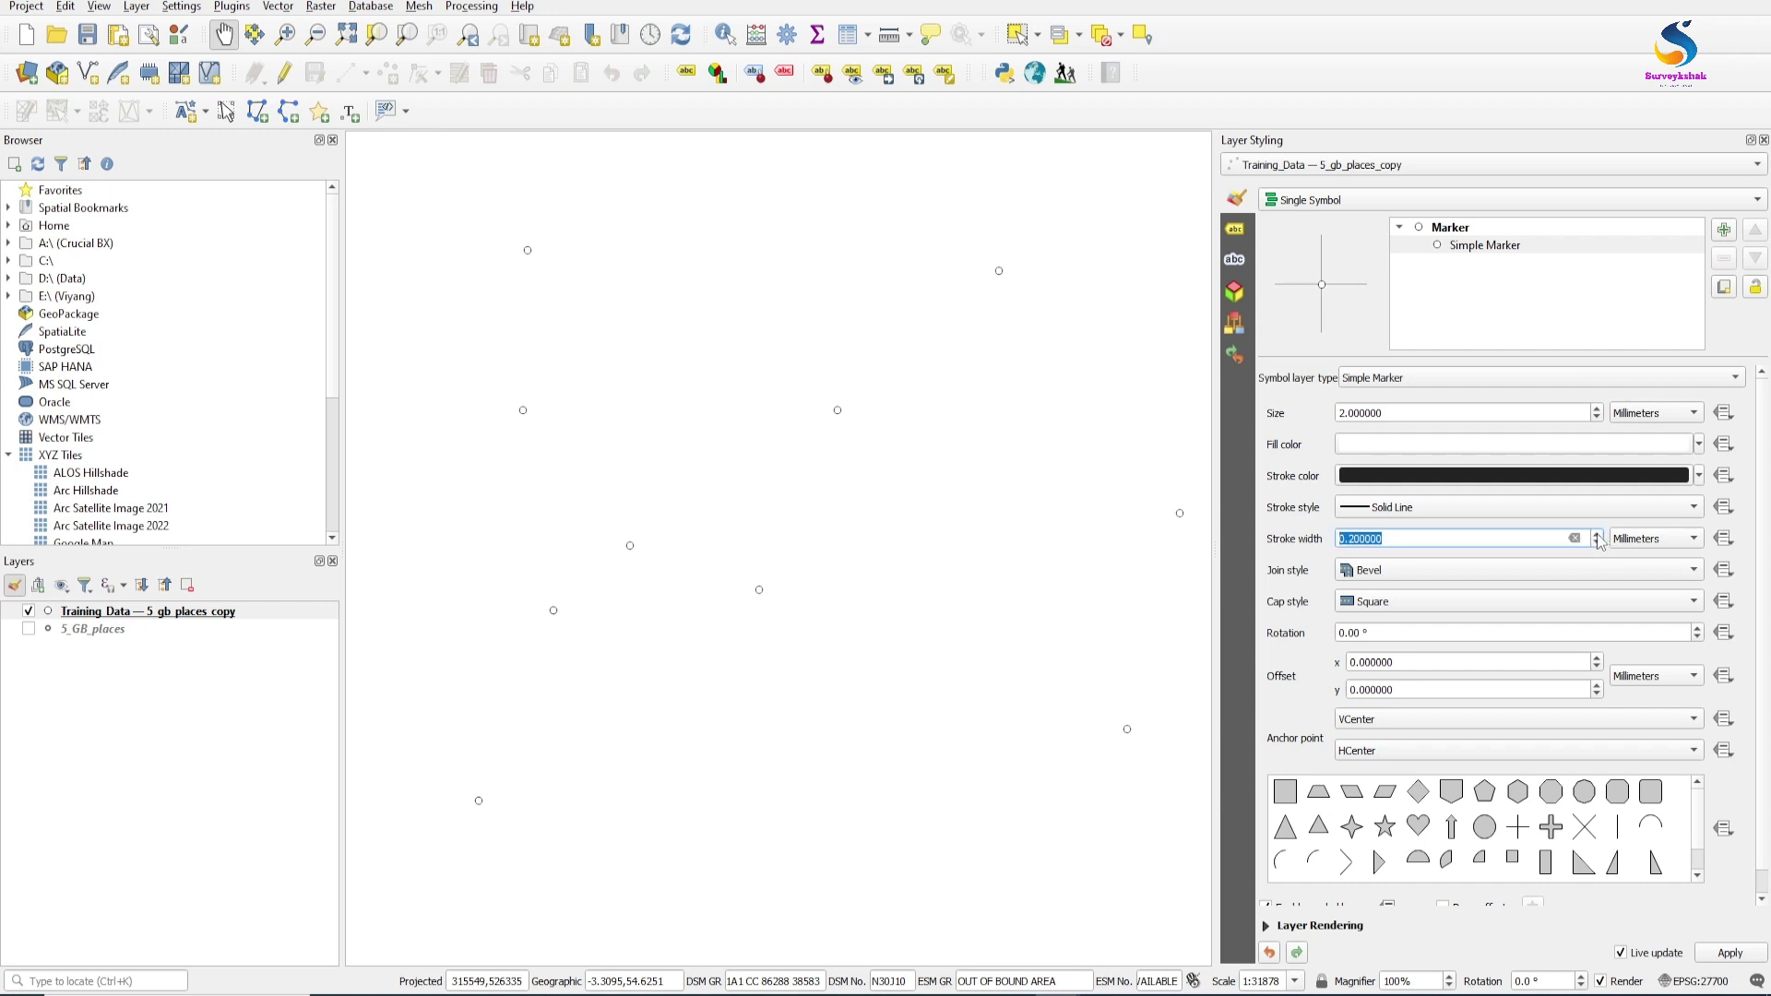
click(1596, 535)
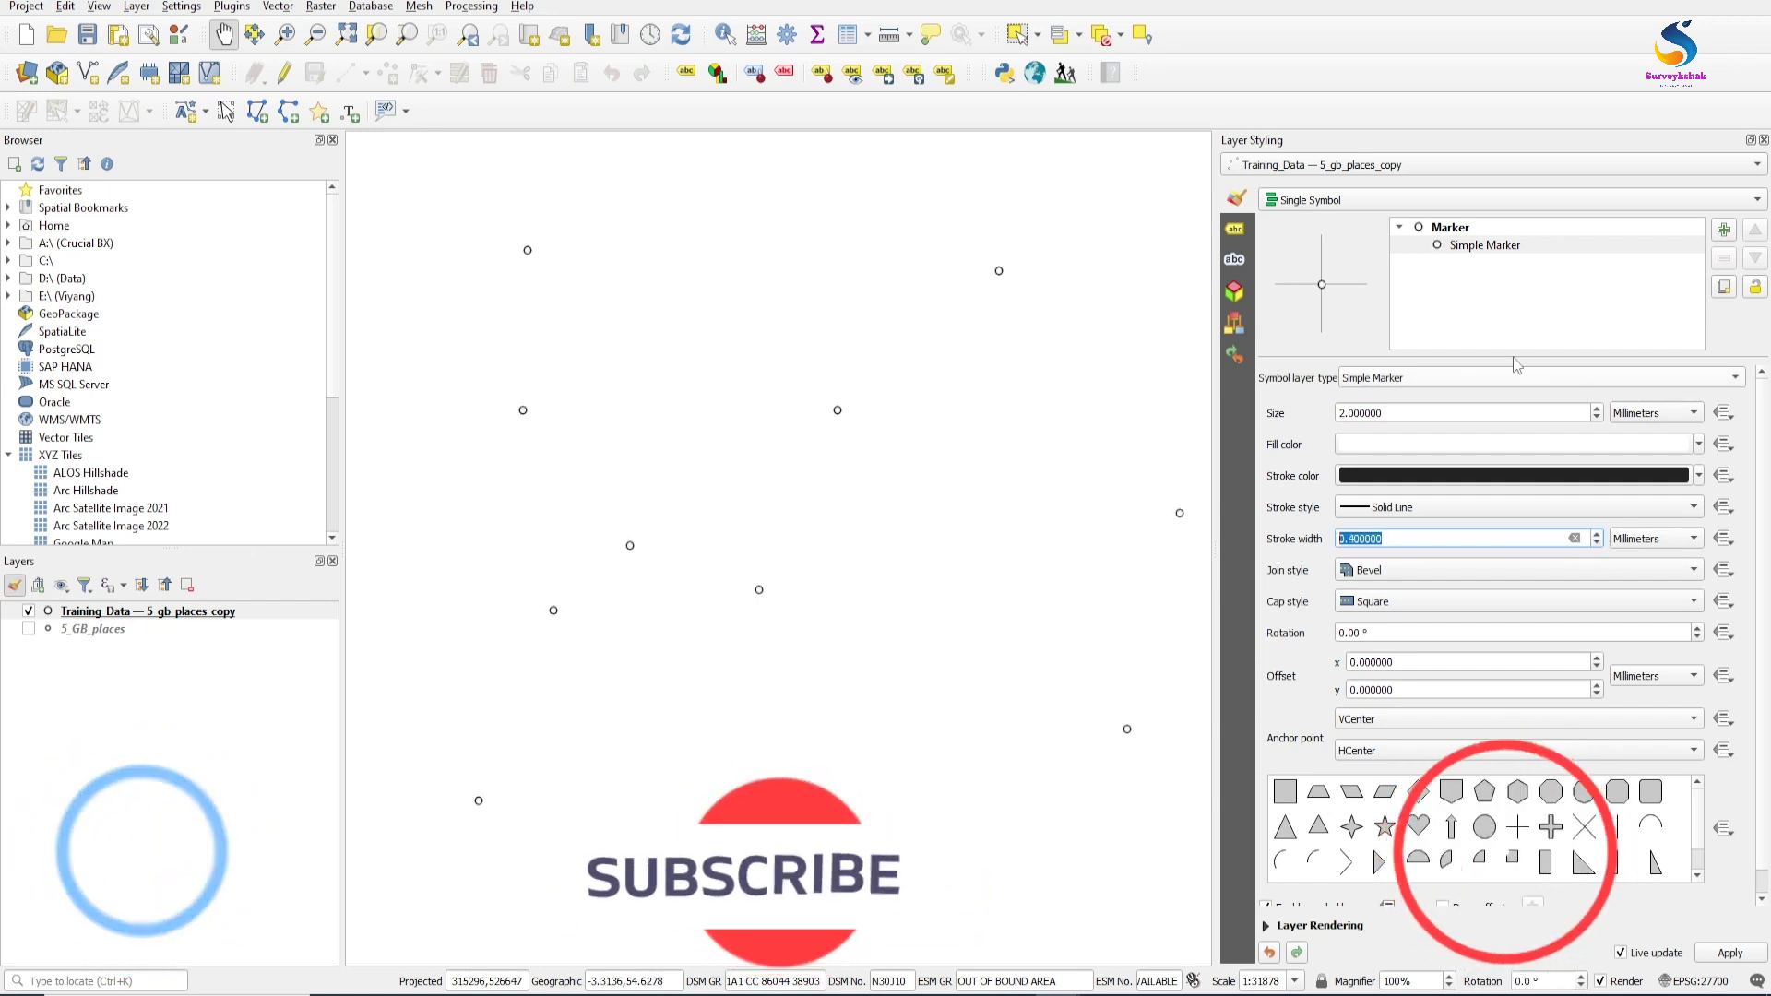
- Turn on Single Labels for the points using the NAME1 field
click(1236, 232)
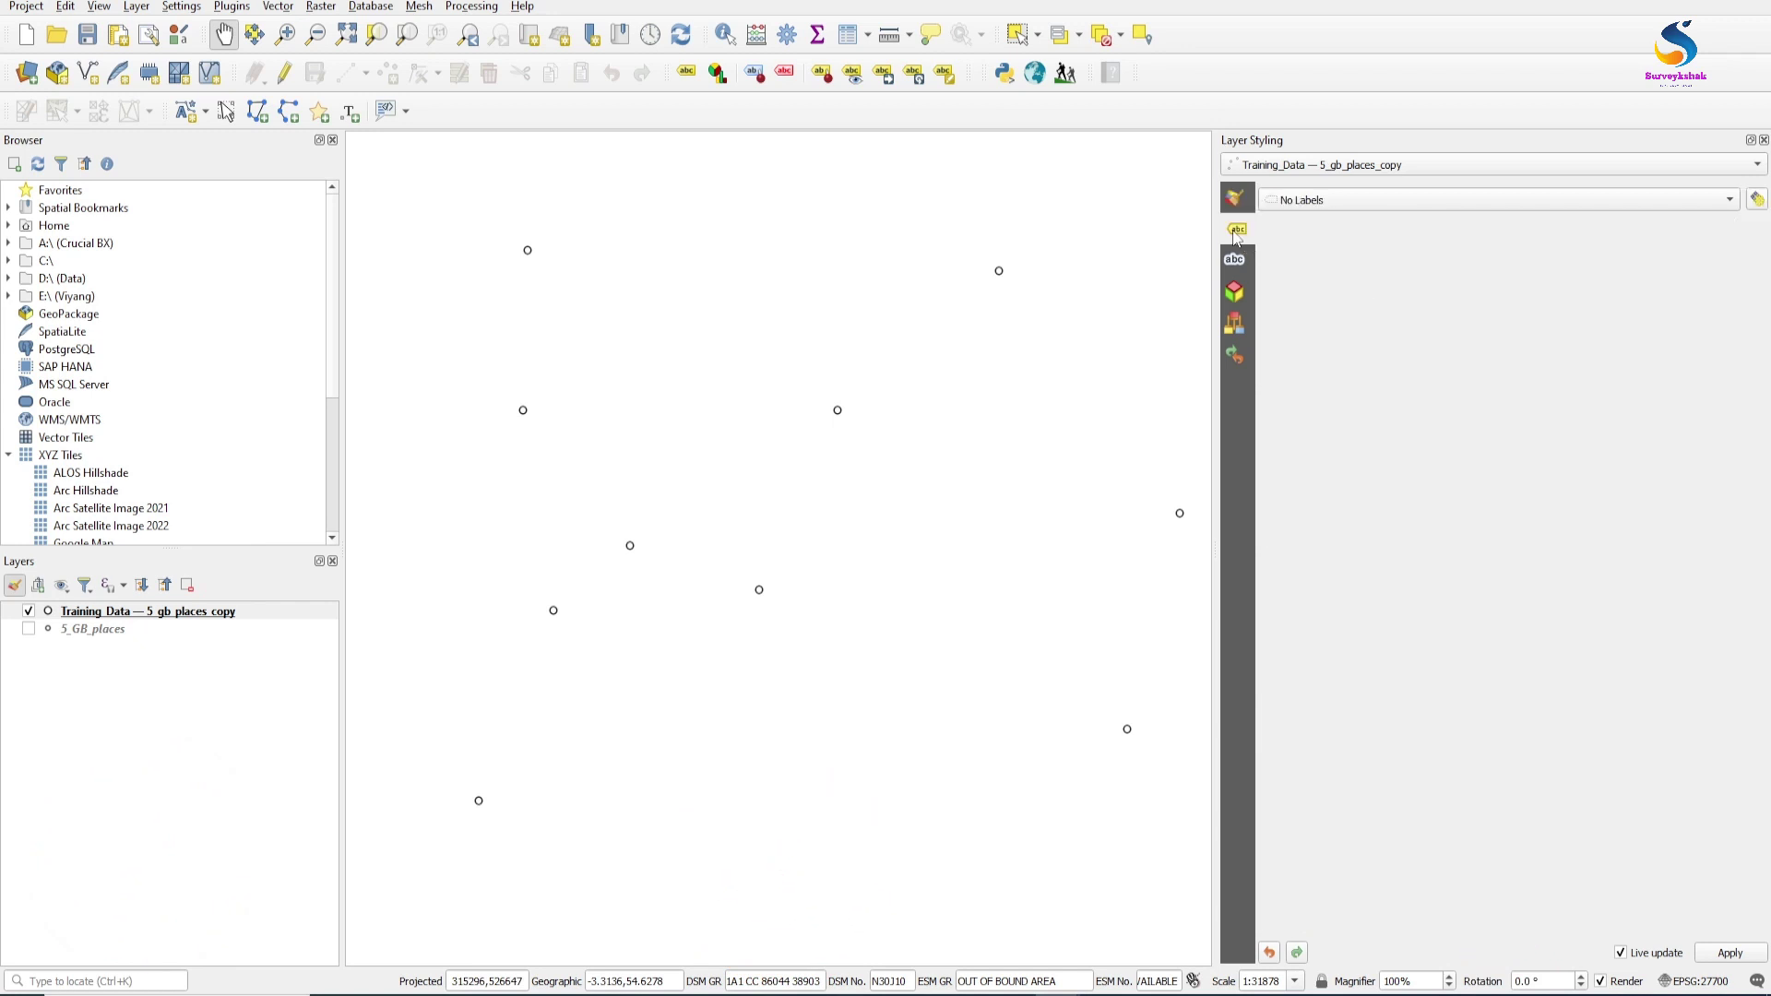
click(1341, 200)
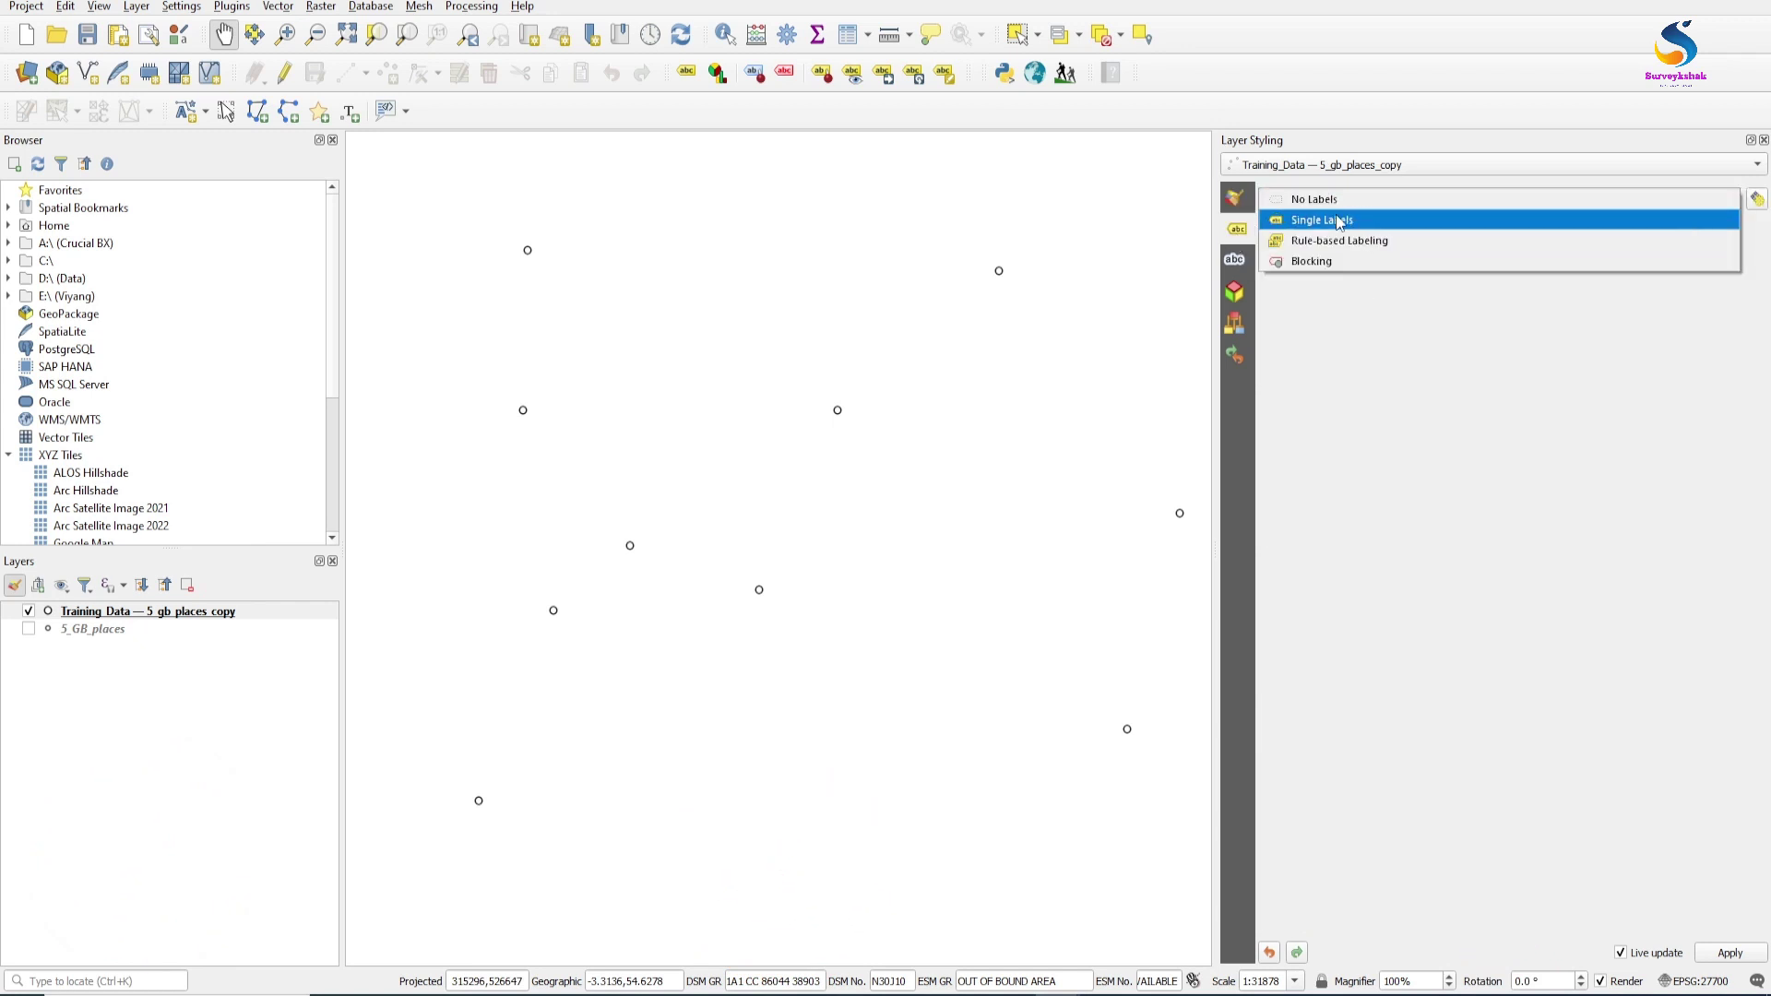
click(1346, 217)
click(1729, 229)
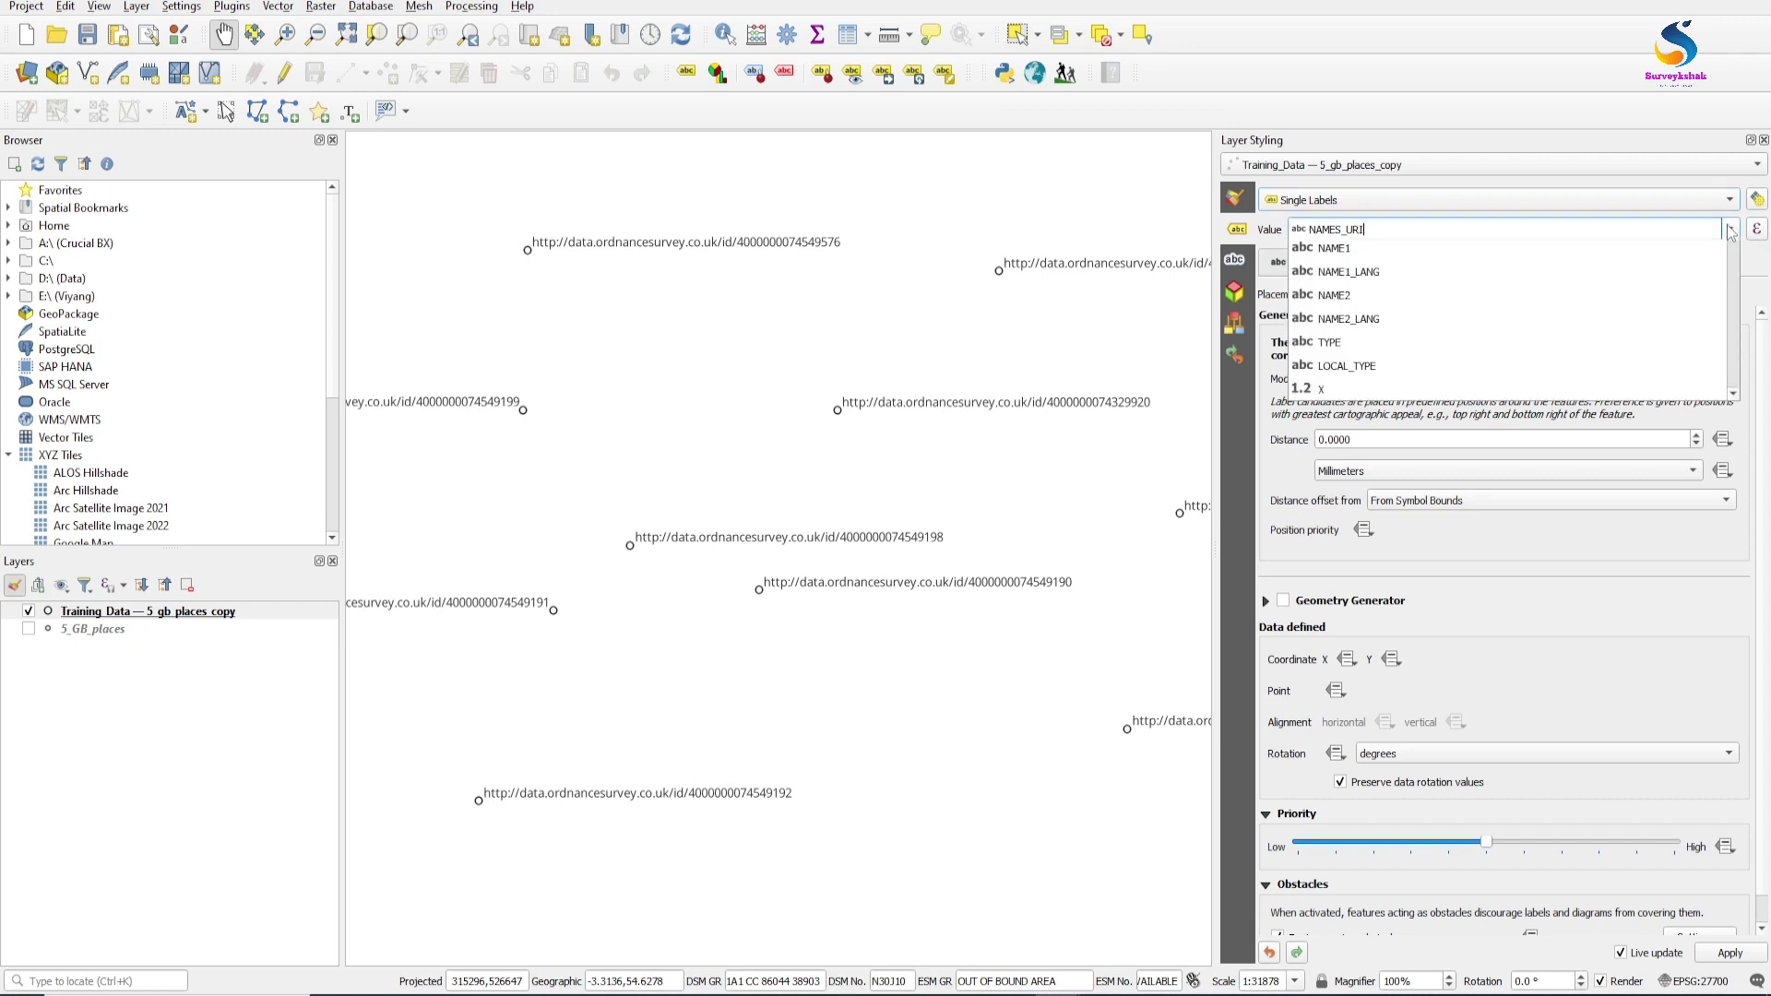
click(1333, 323)
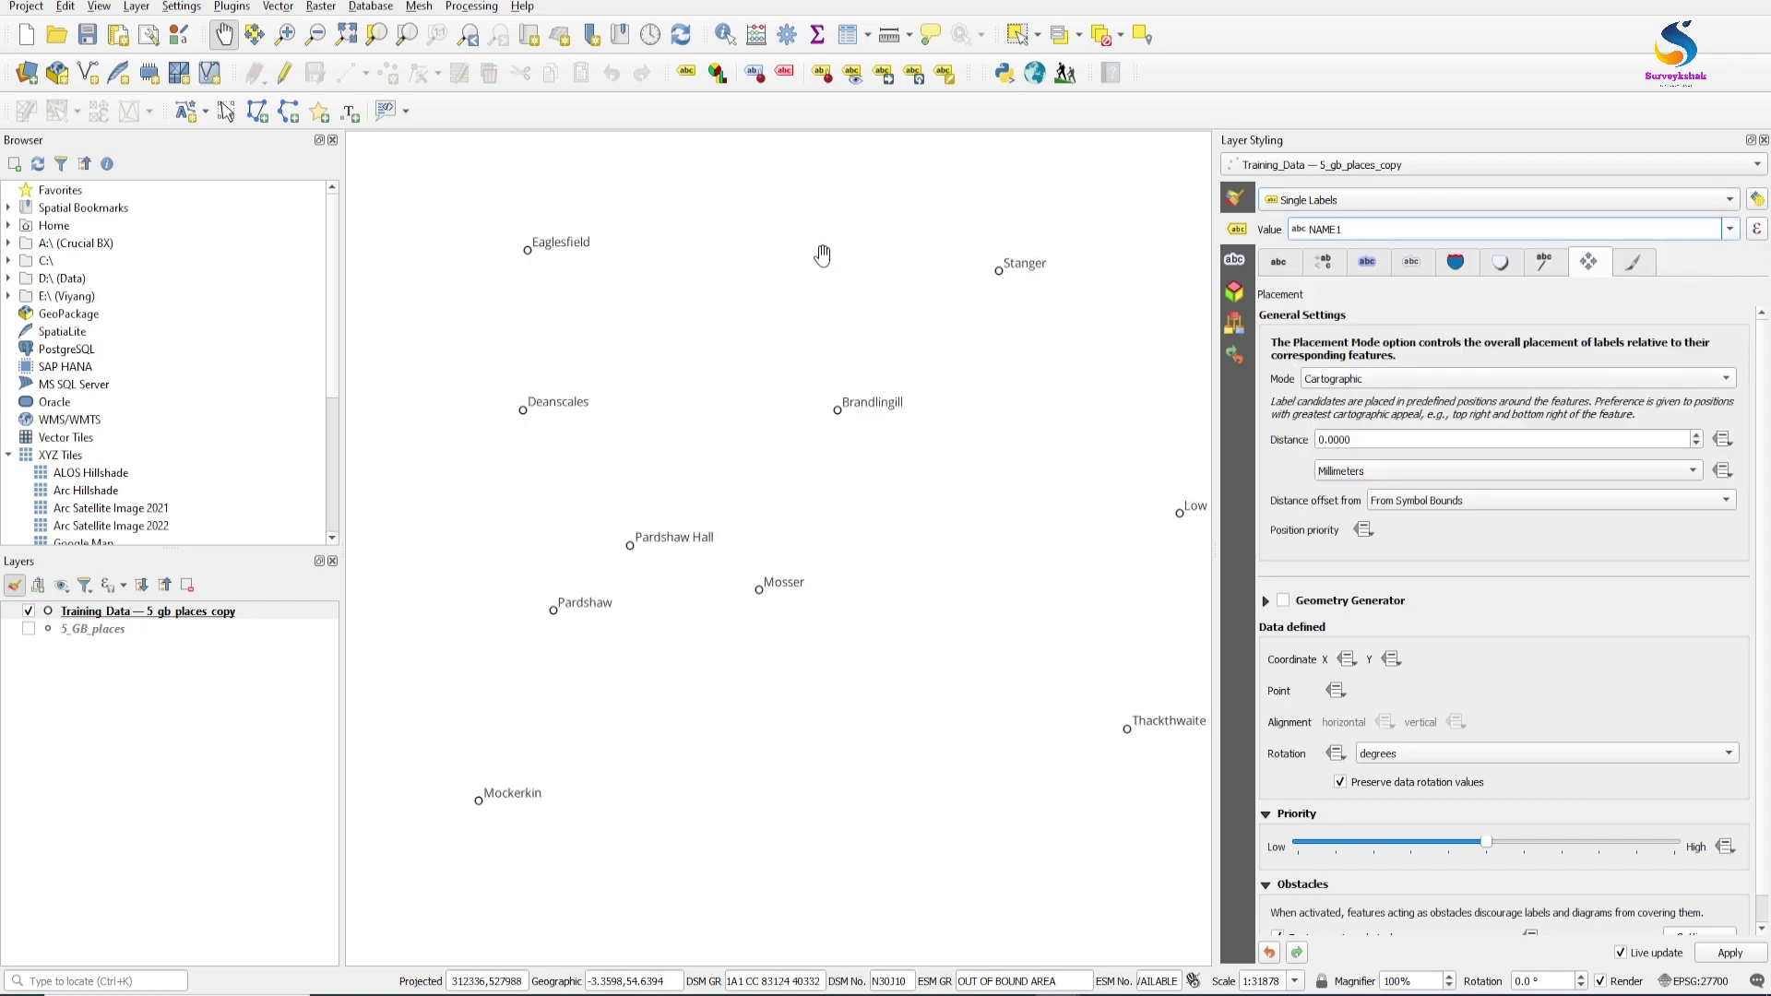
- Set the label font to Open Sans and the text colour to white
click(1288, 270)
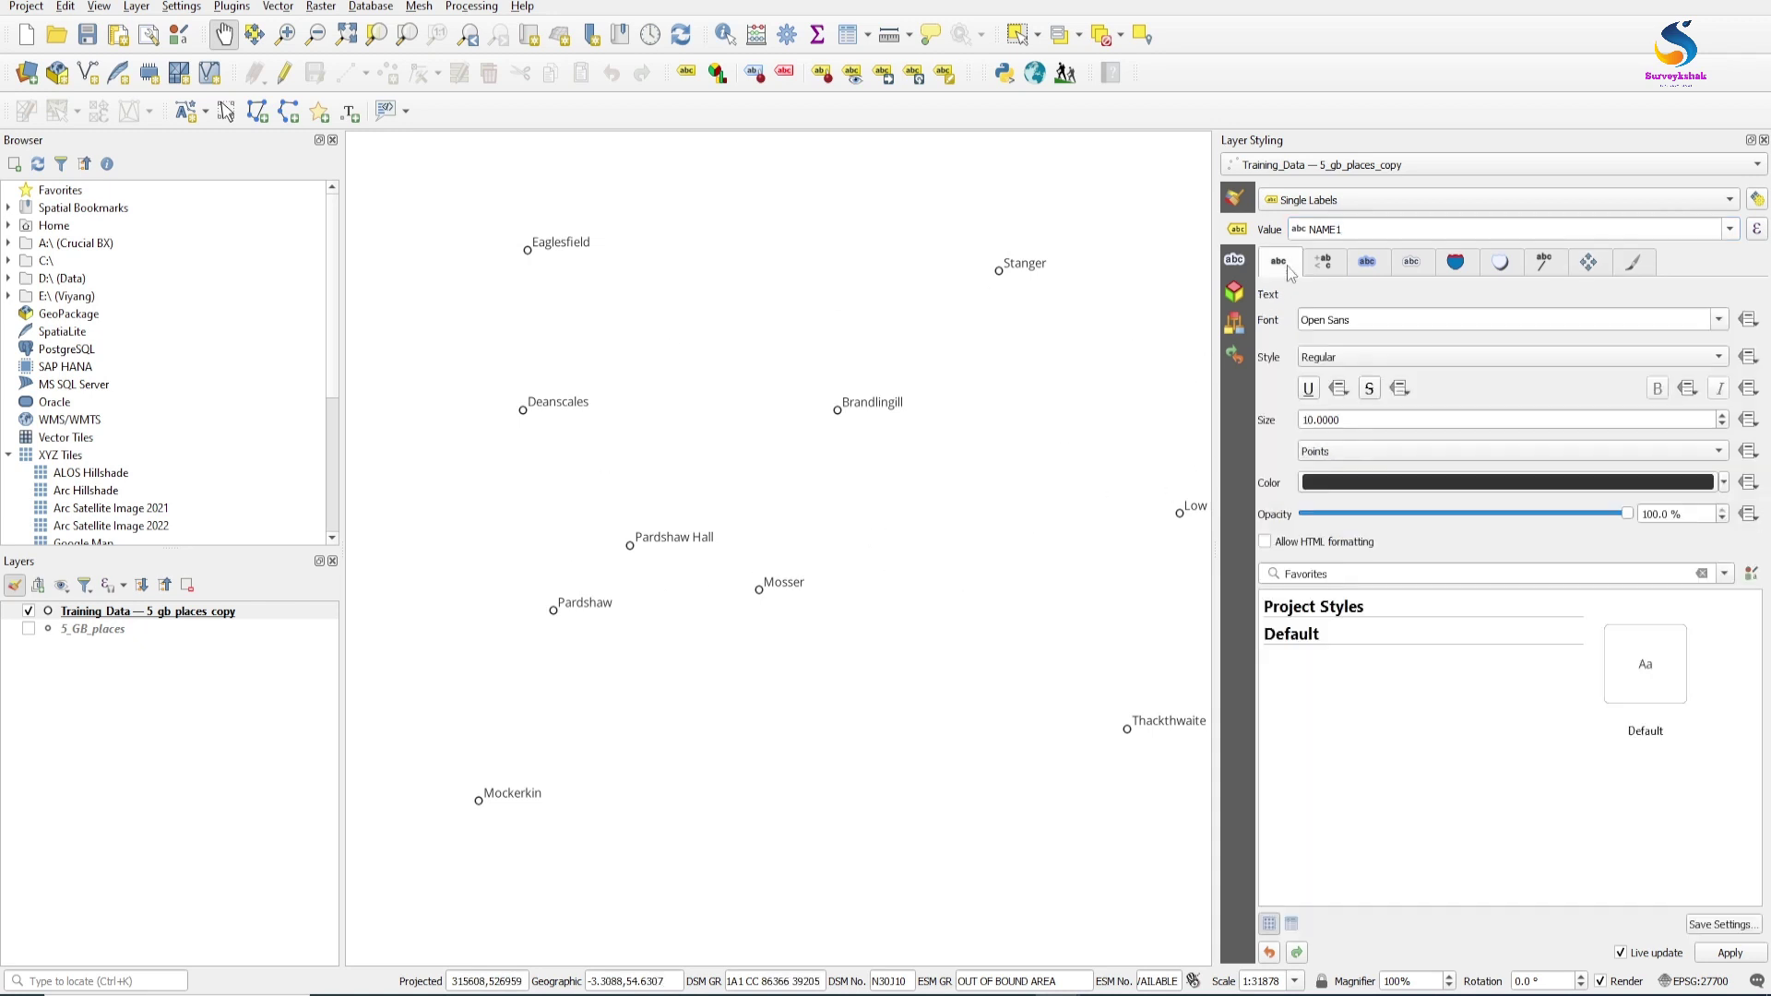
triple_click(1336, 320)
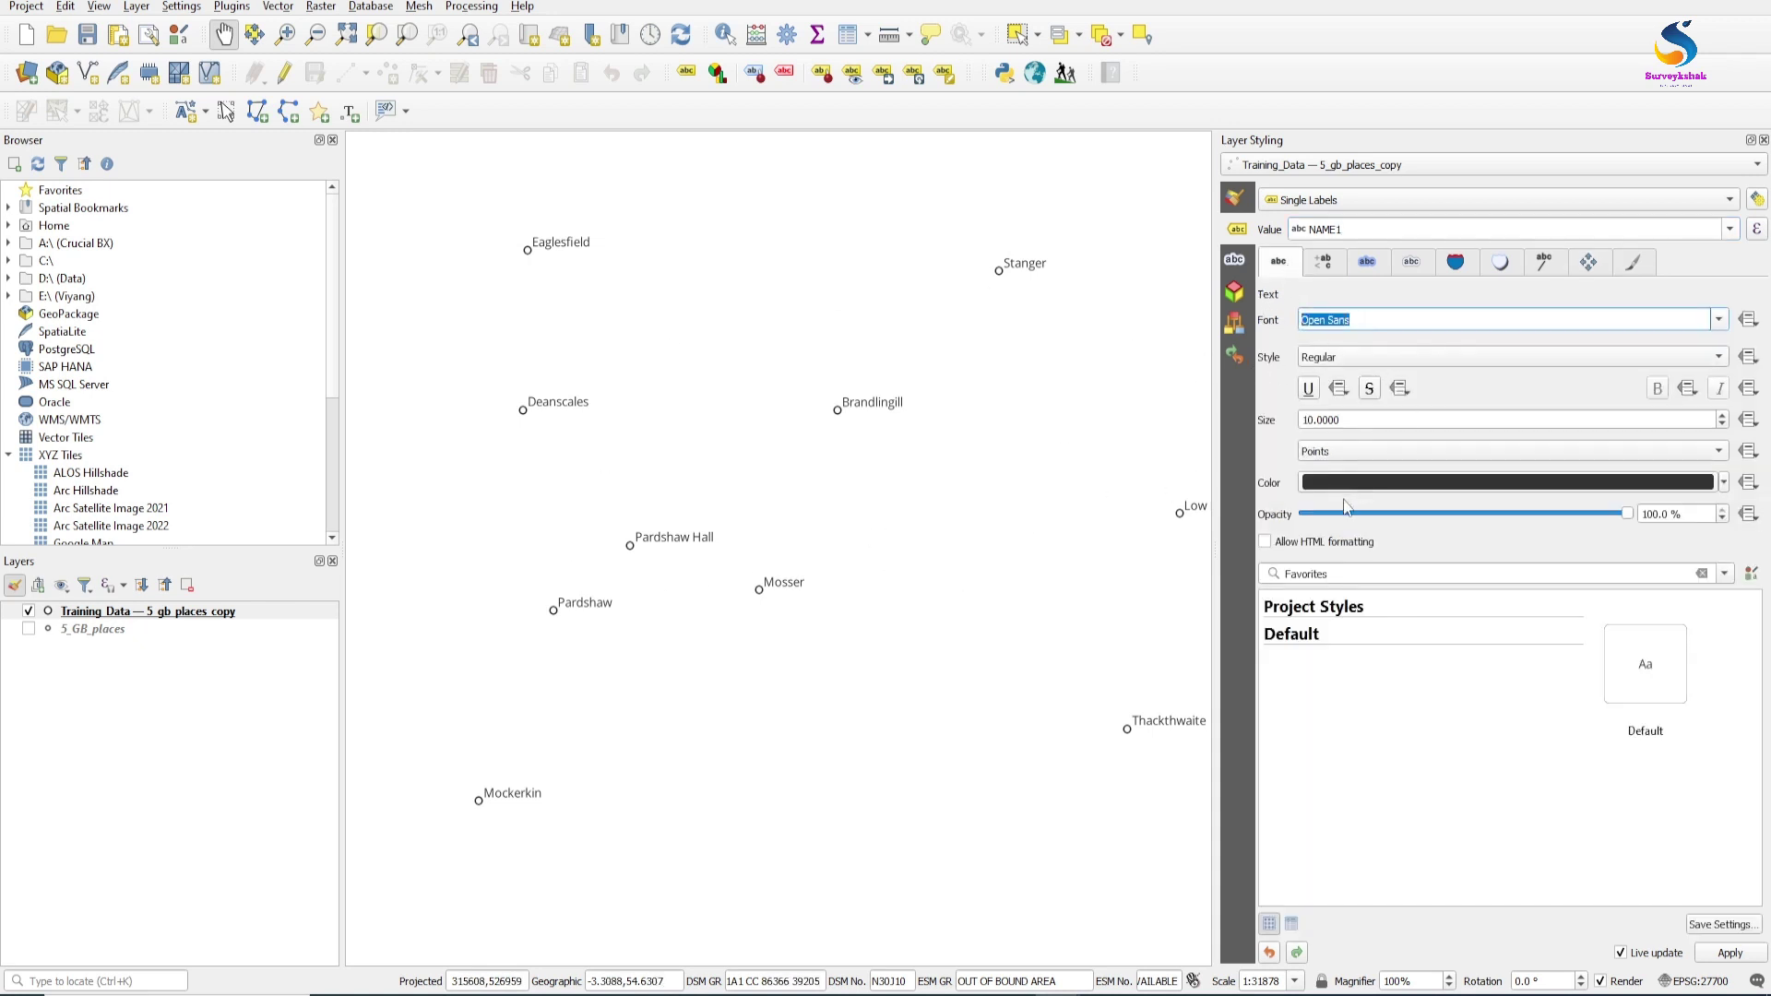
click(1280, 499)
click(1722, 484)
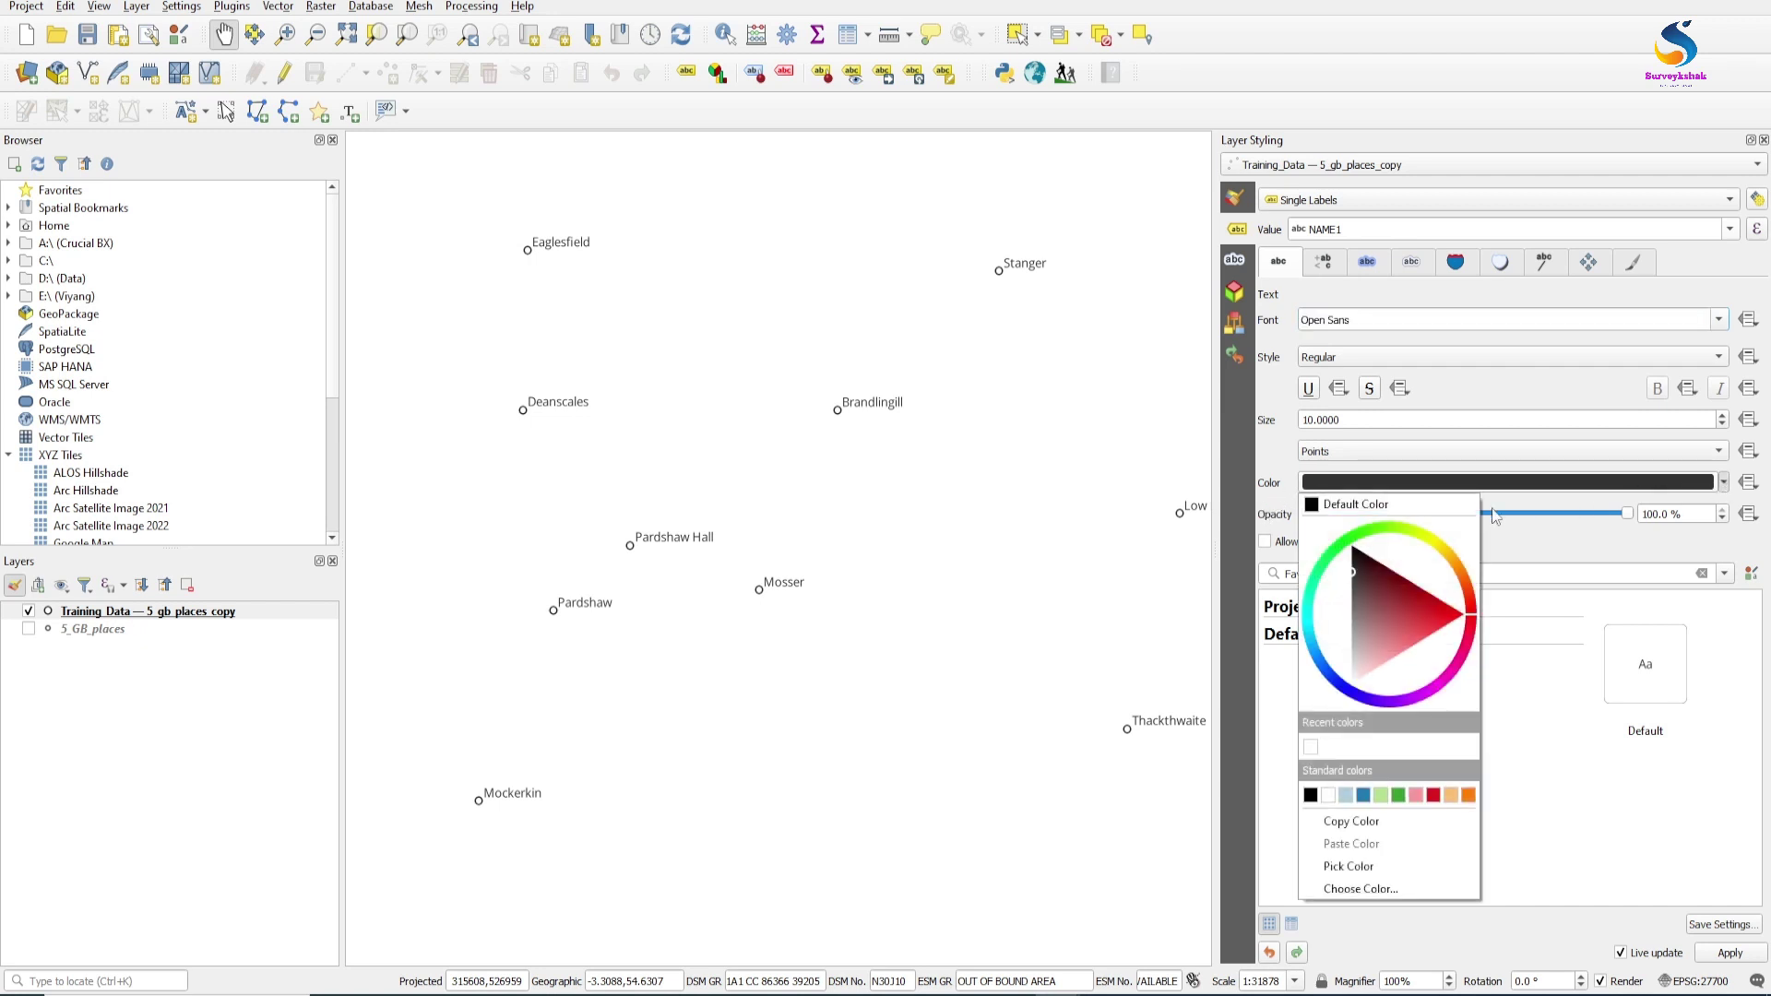
click(1328, 795)
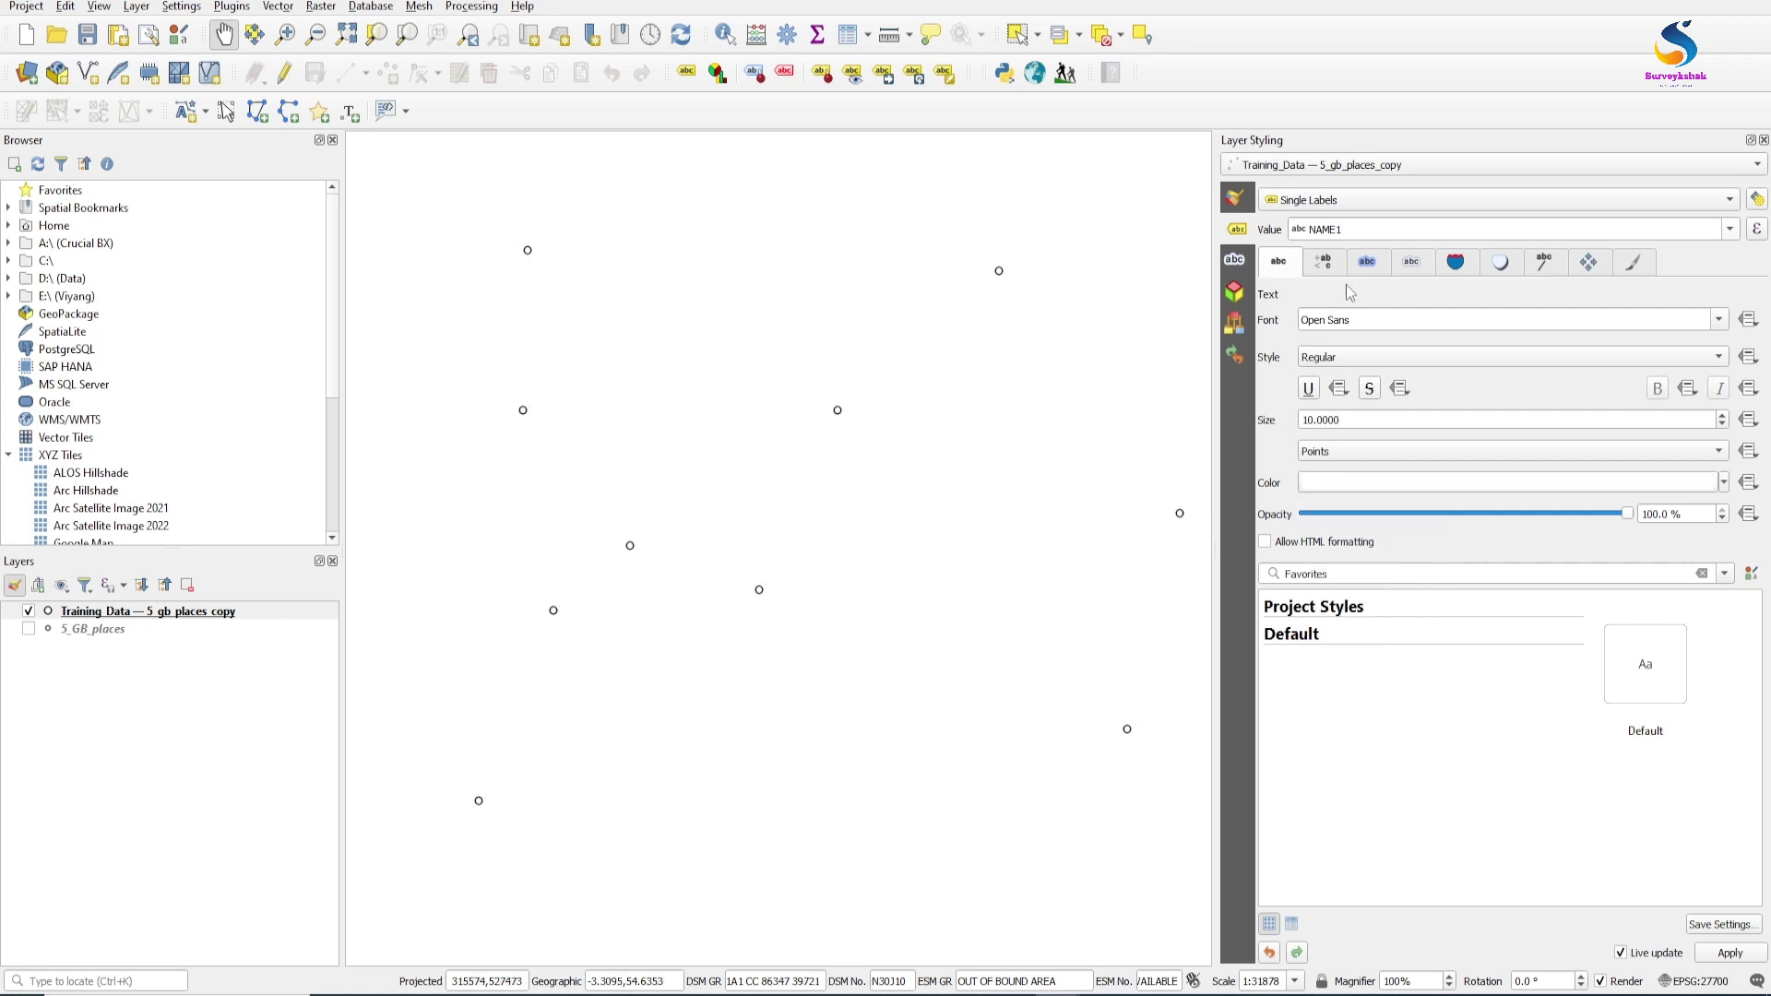
- Enable a black label text buffer at about 50% opacity
click(1375, 270)
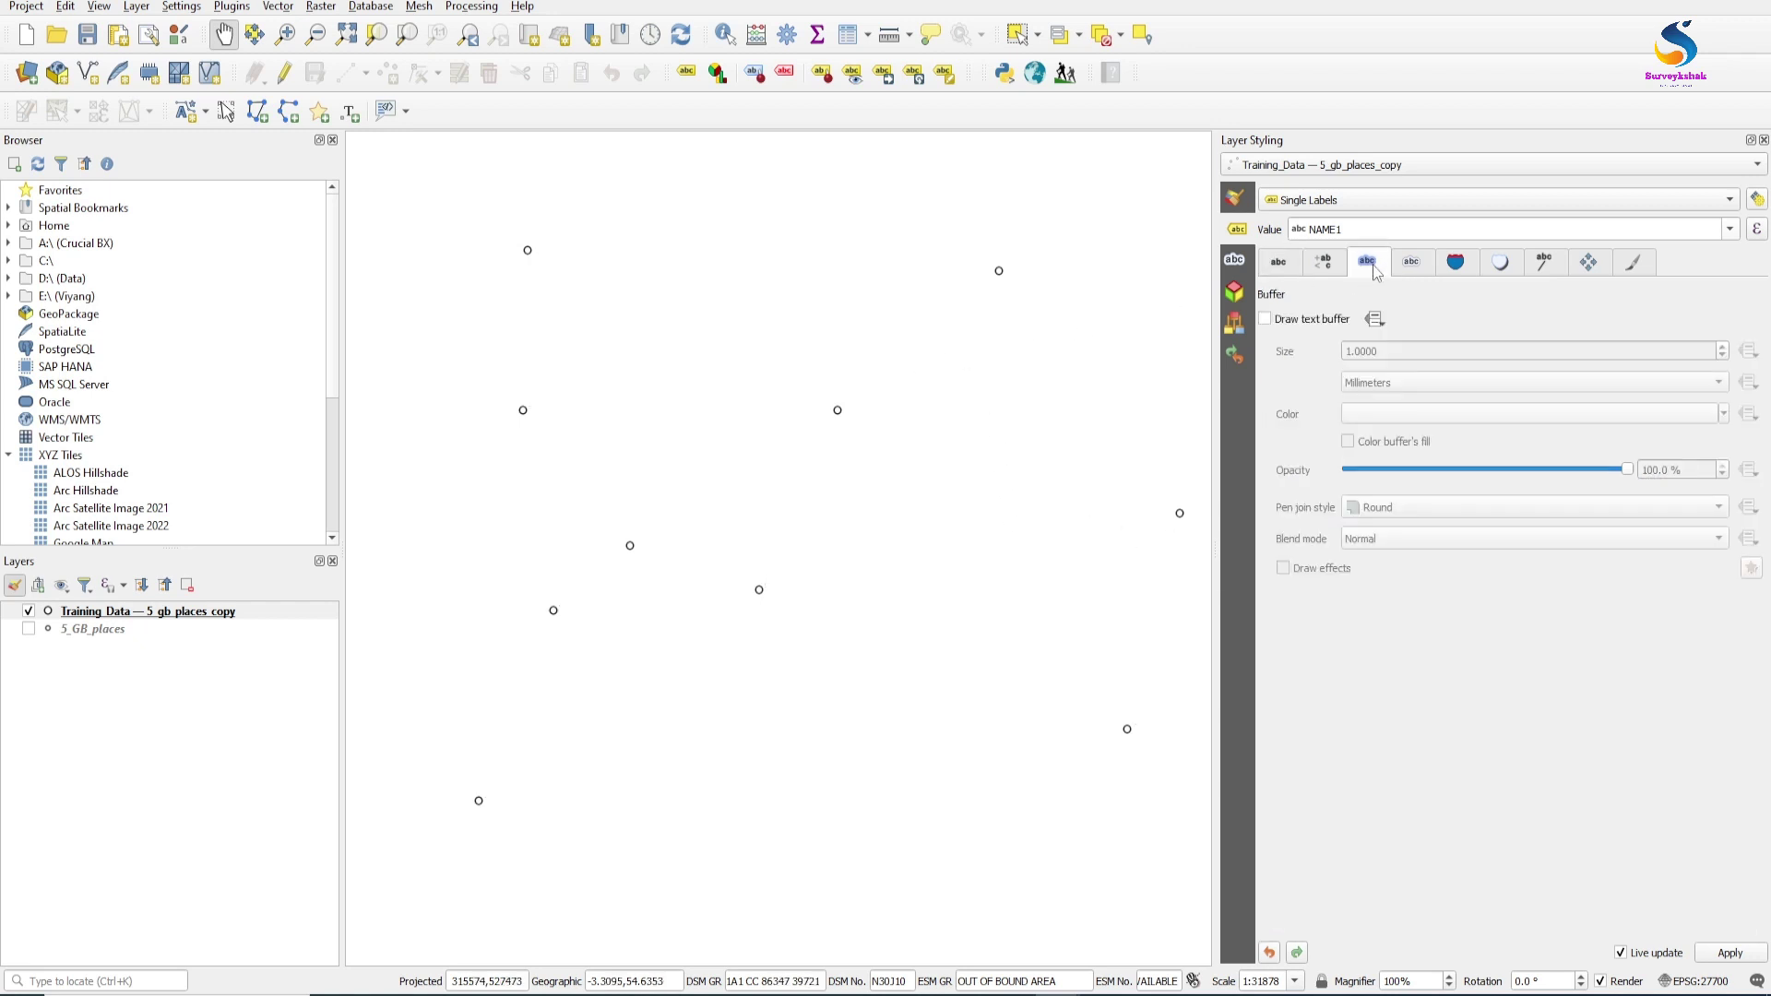
click(1316, 320)
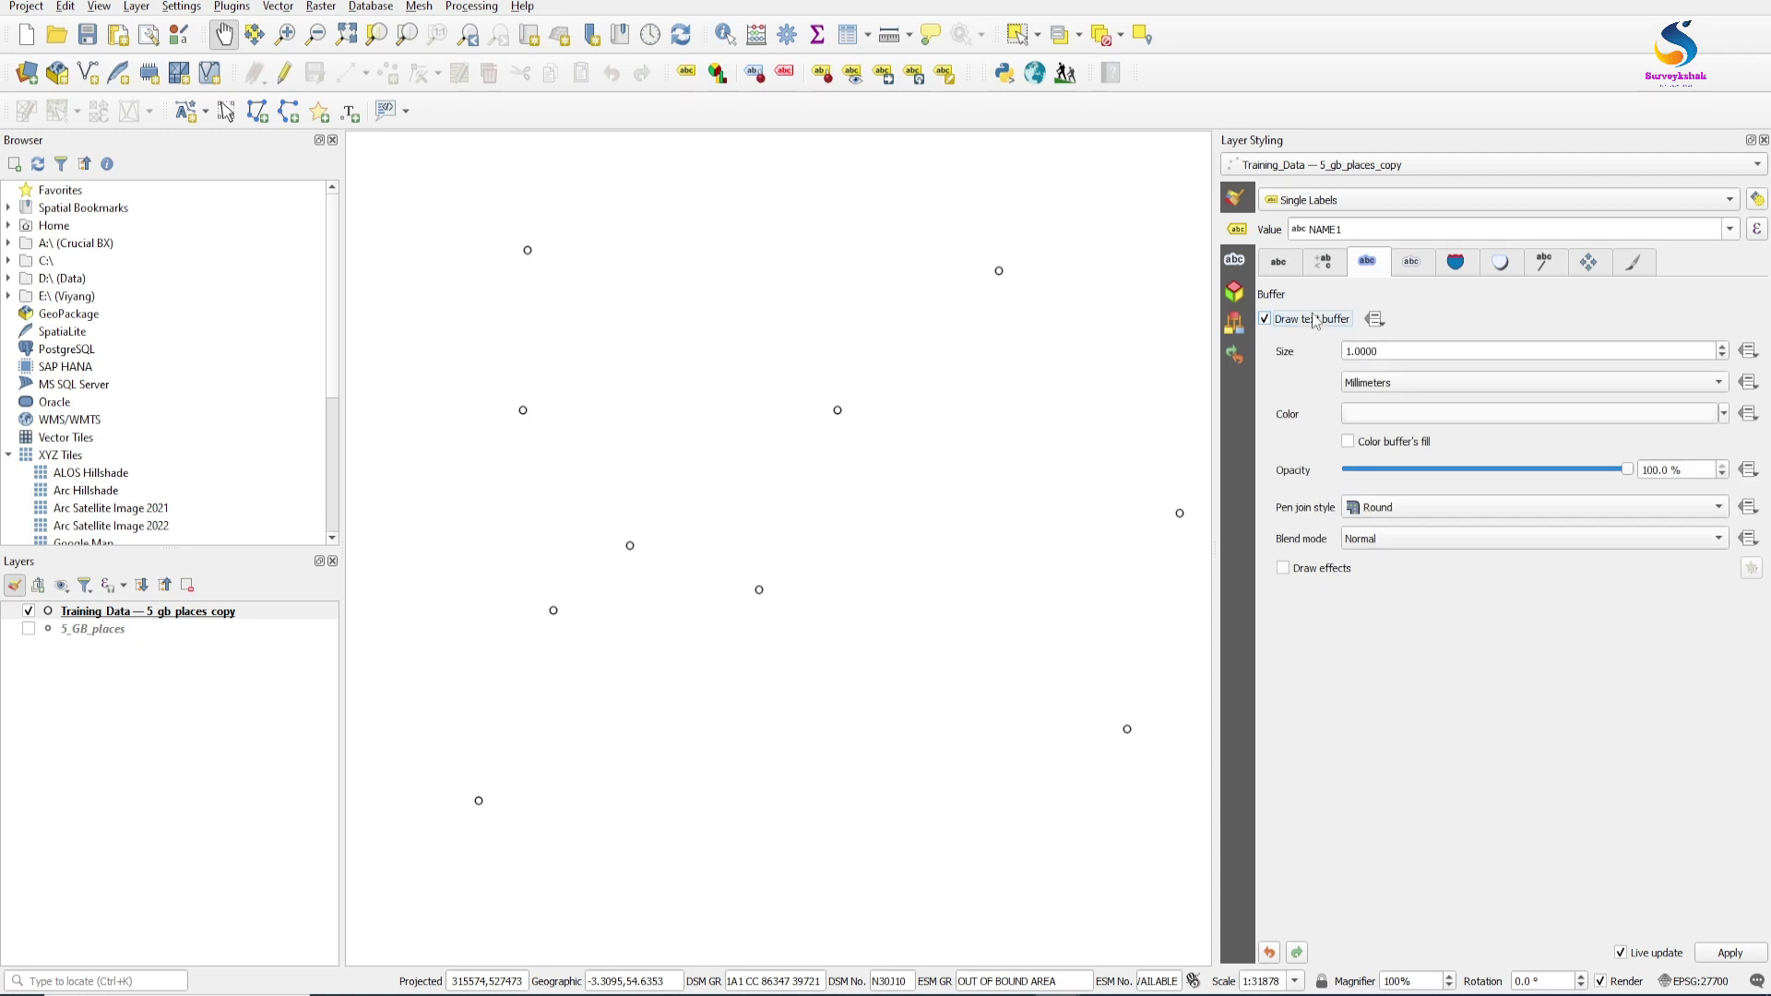
click(1722, 413)
click(1354, 727)
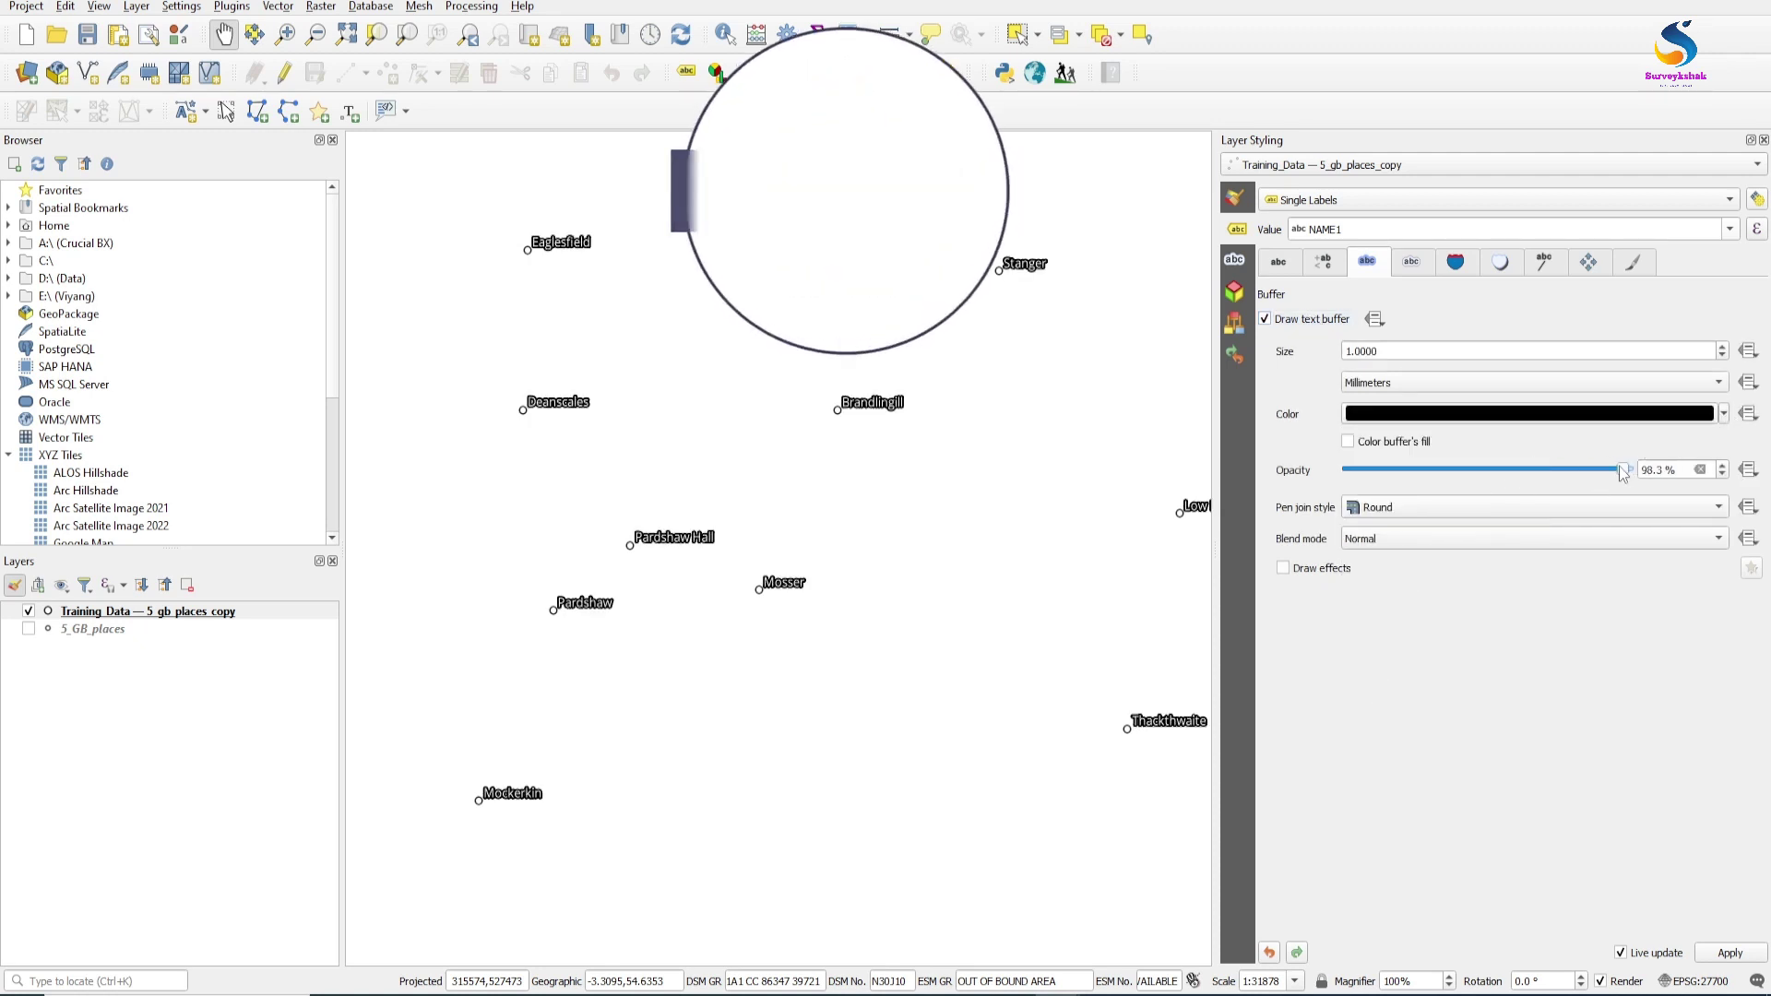
drag(1627, 469, 1489, 471)
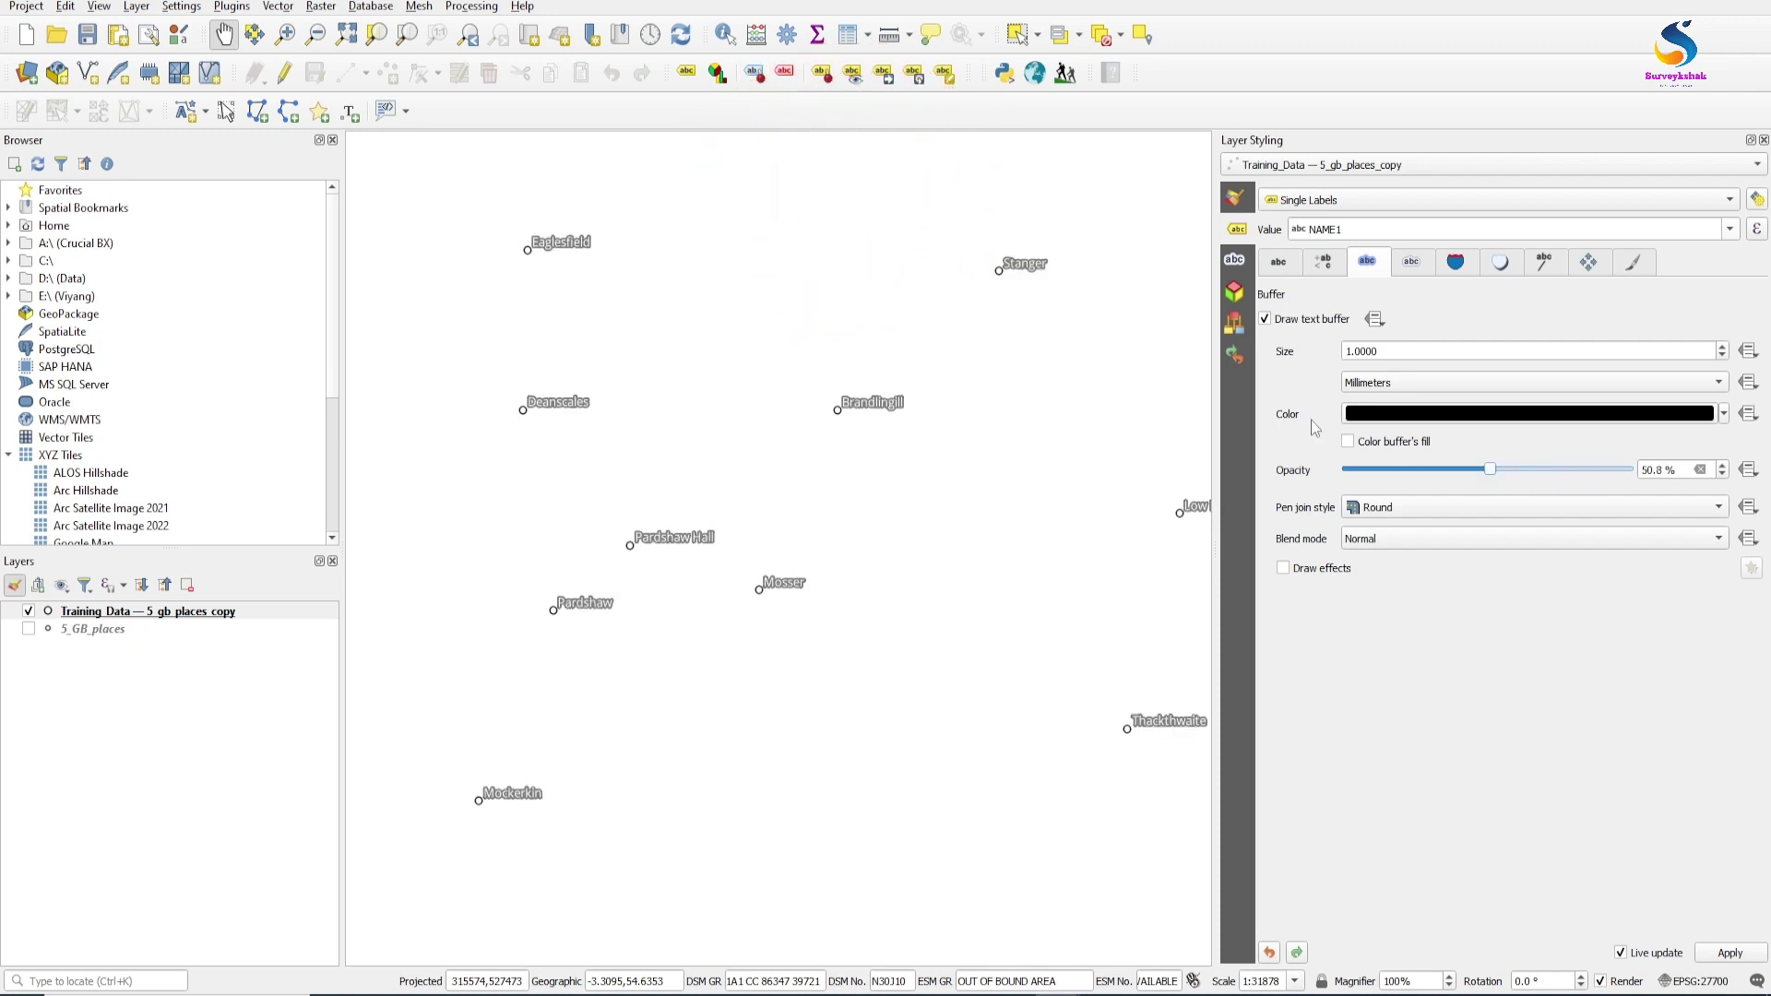
- Set the label text size to 12 pt and the style to SemiBold
click(1284, 265)
double_click(1303, 420)
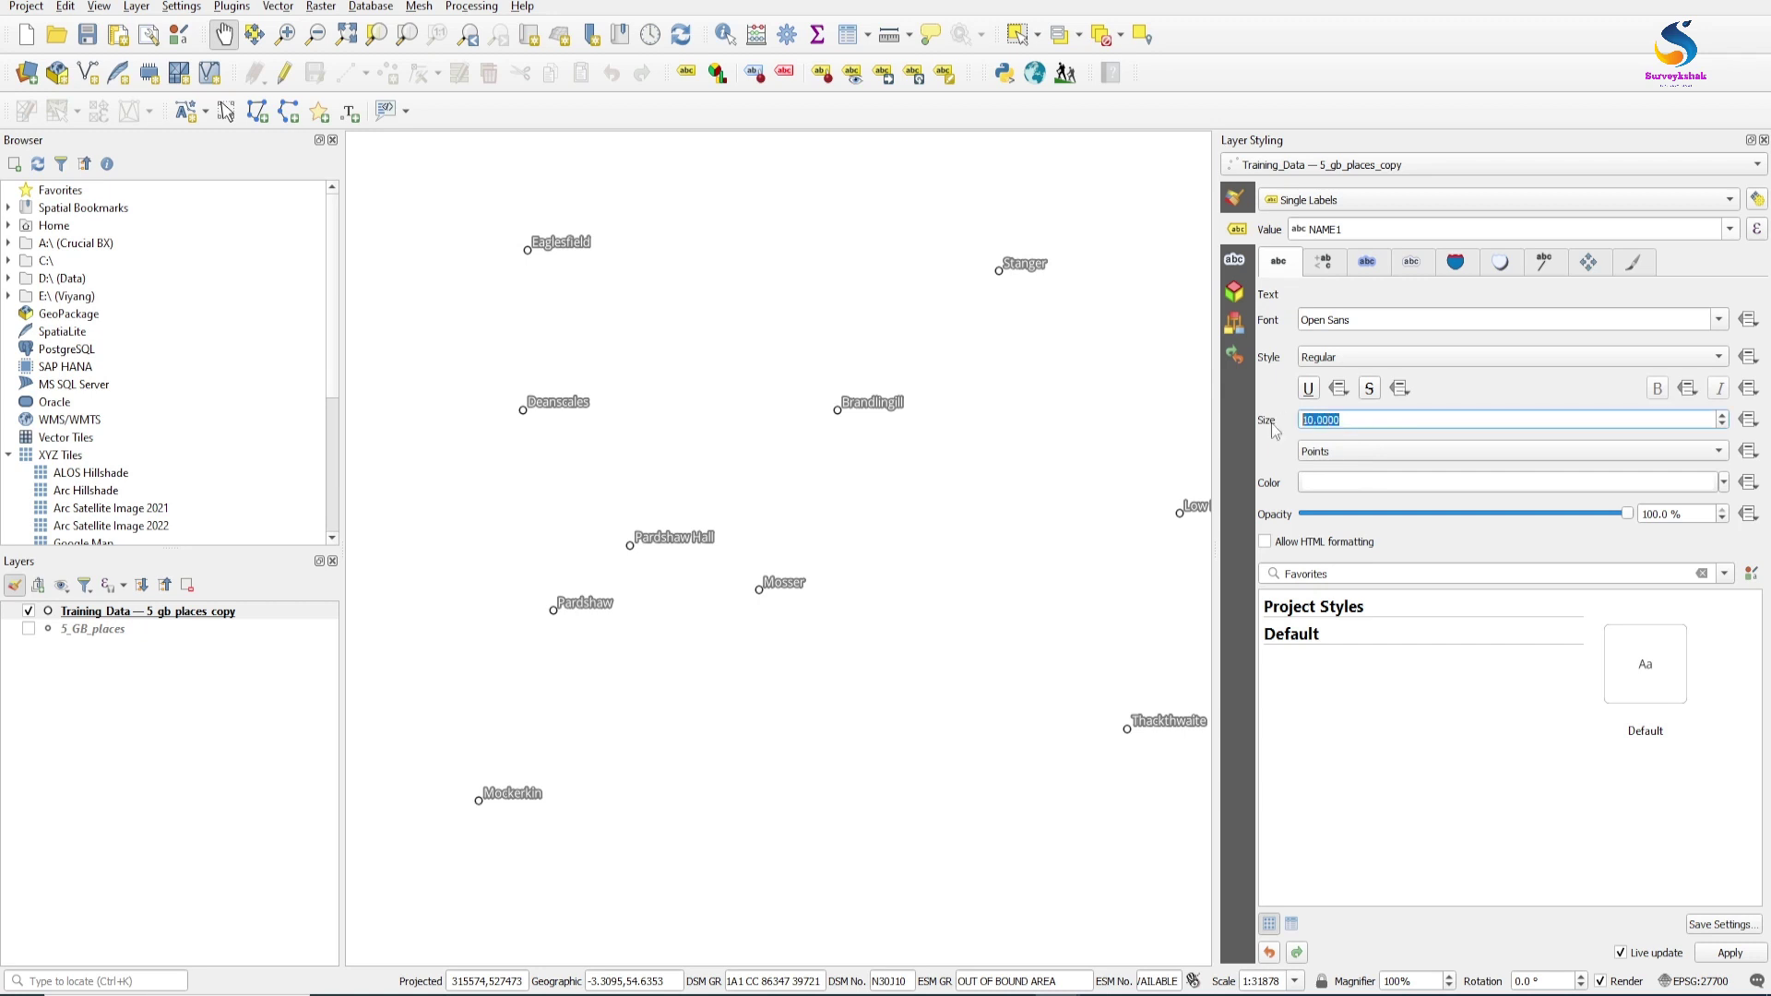
text(12)
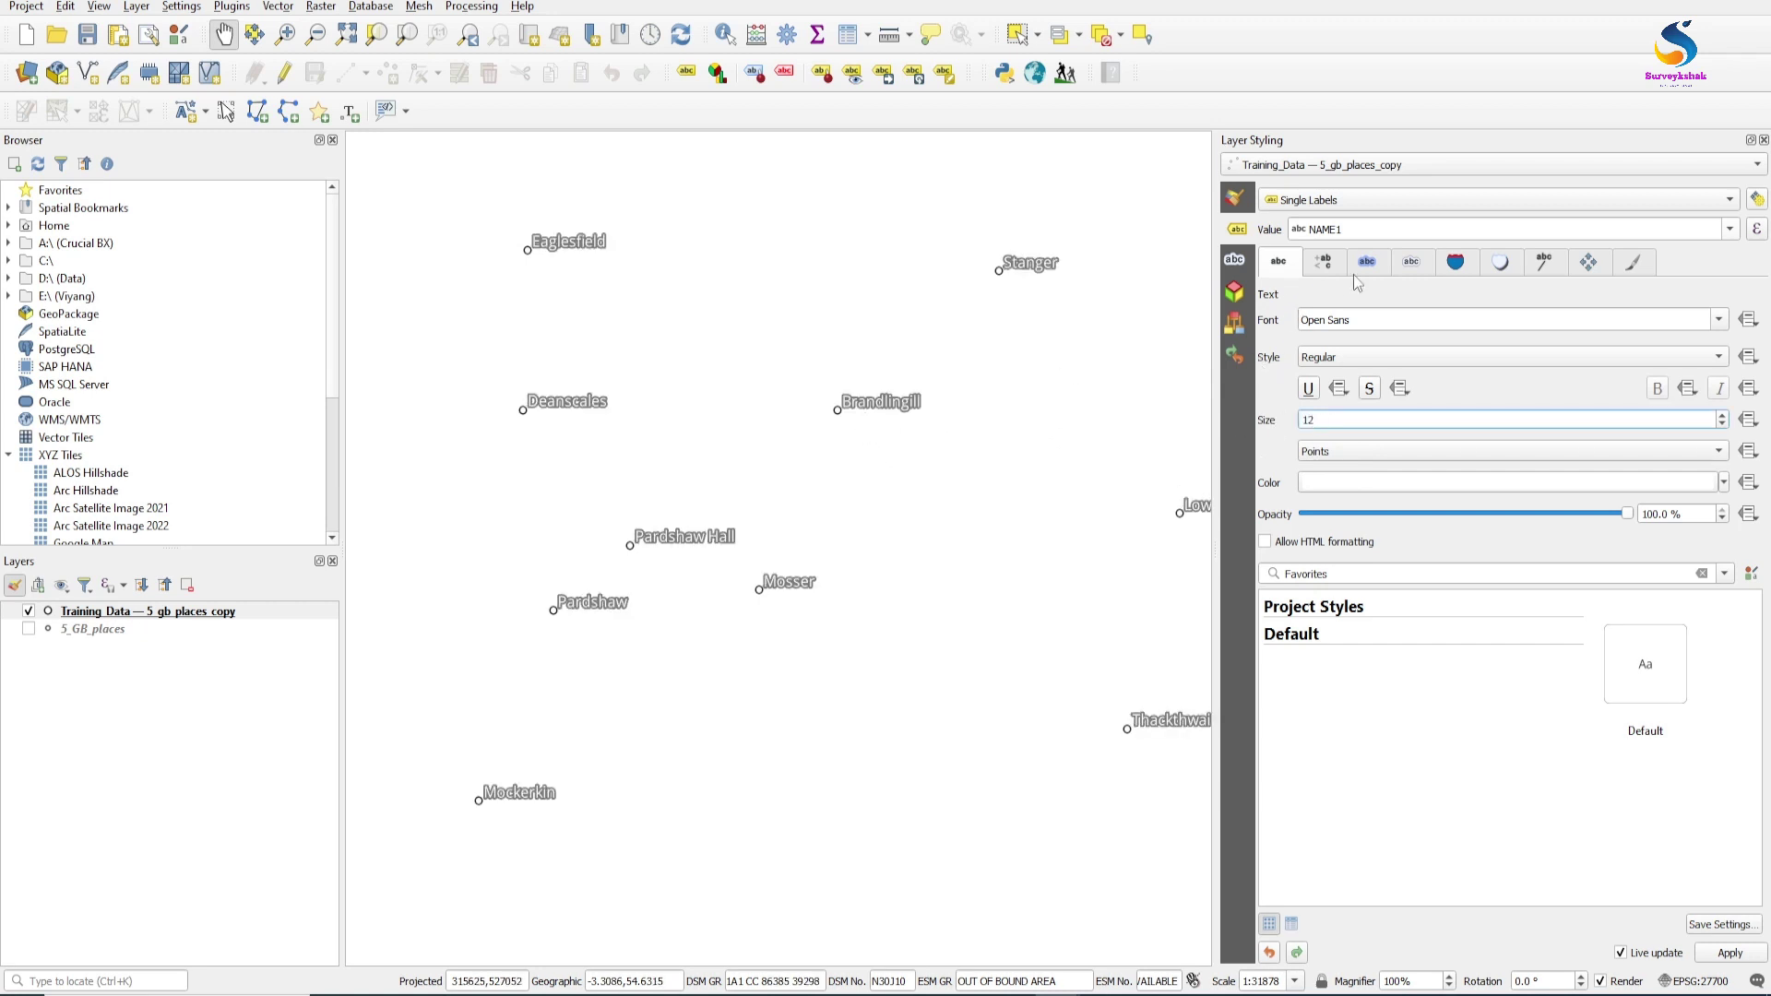
click(1279, 454)
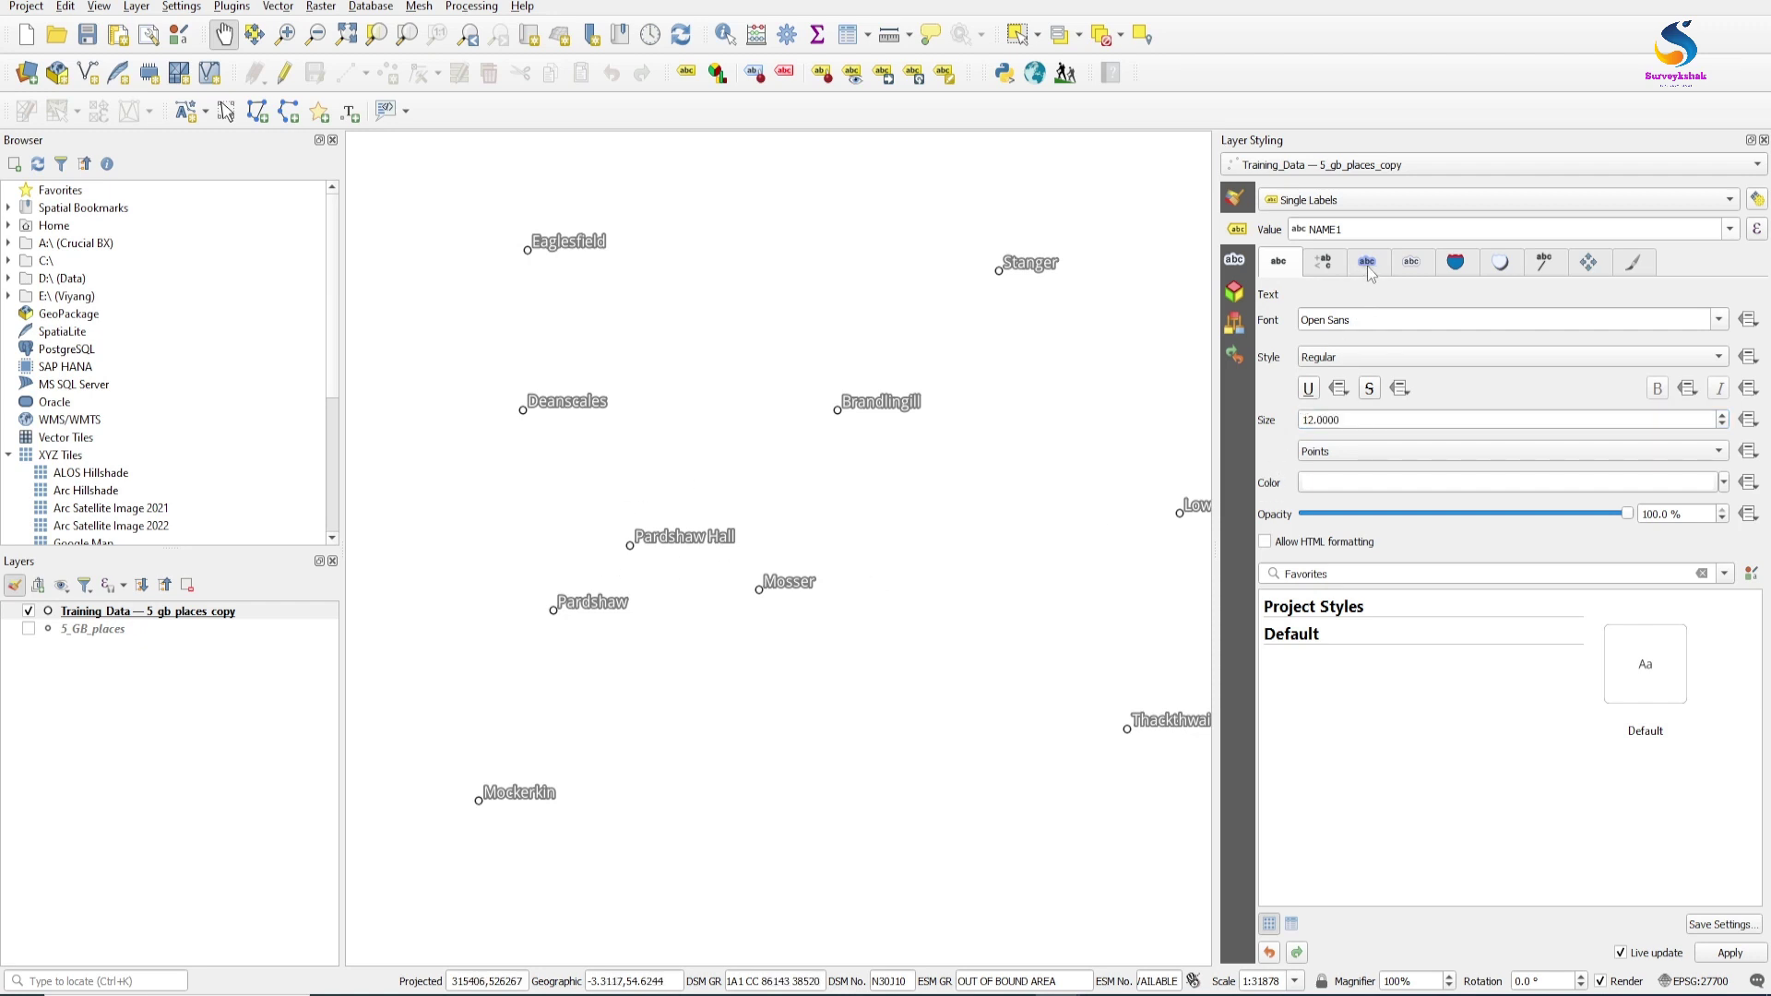
click(1346, 360)
click(1345, 377)
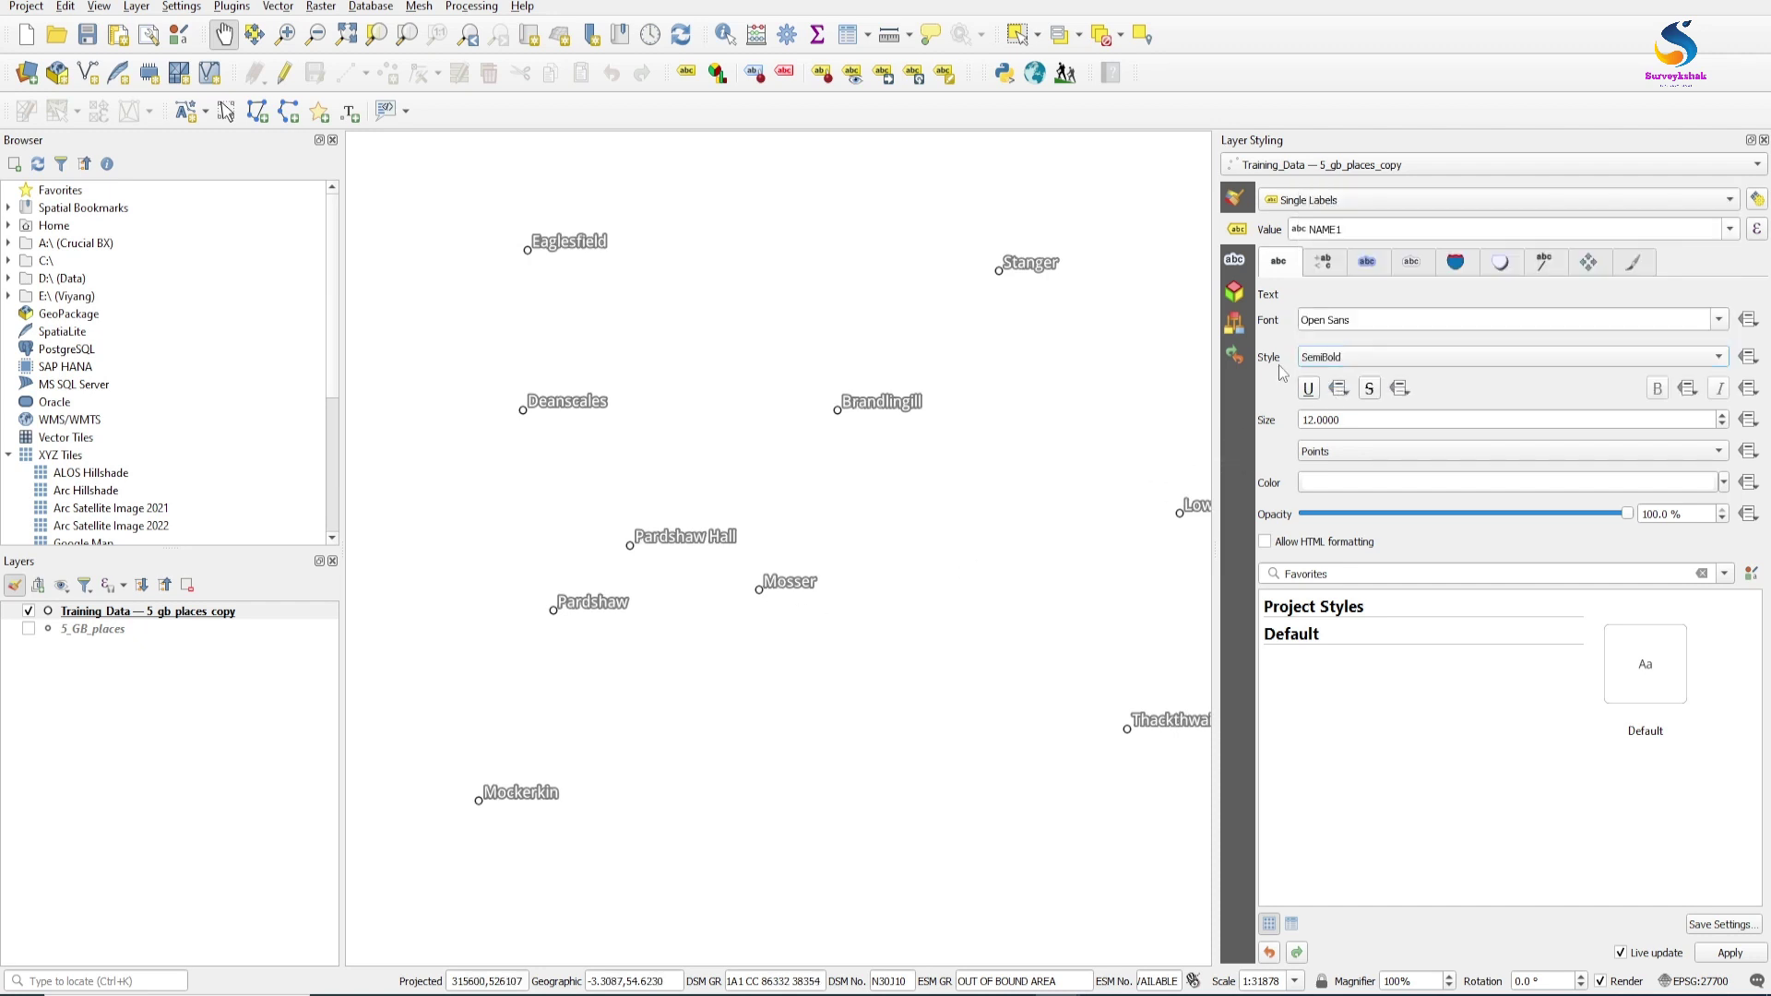
click(1335, 267)
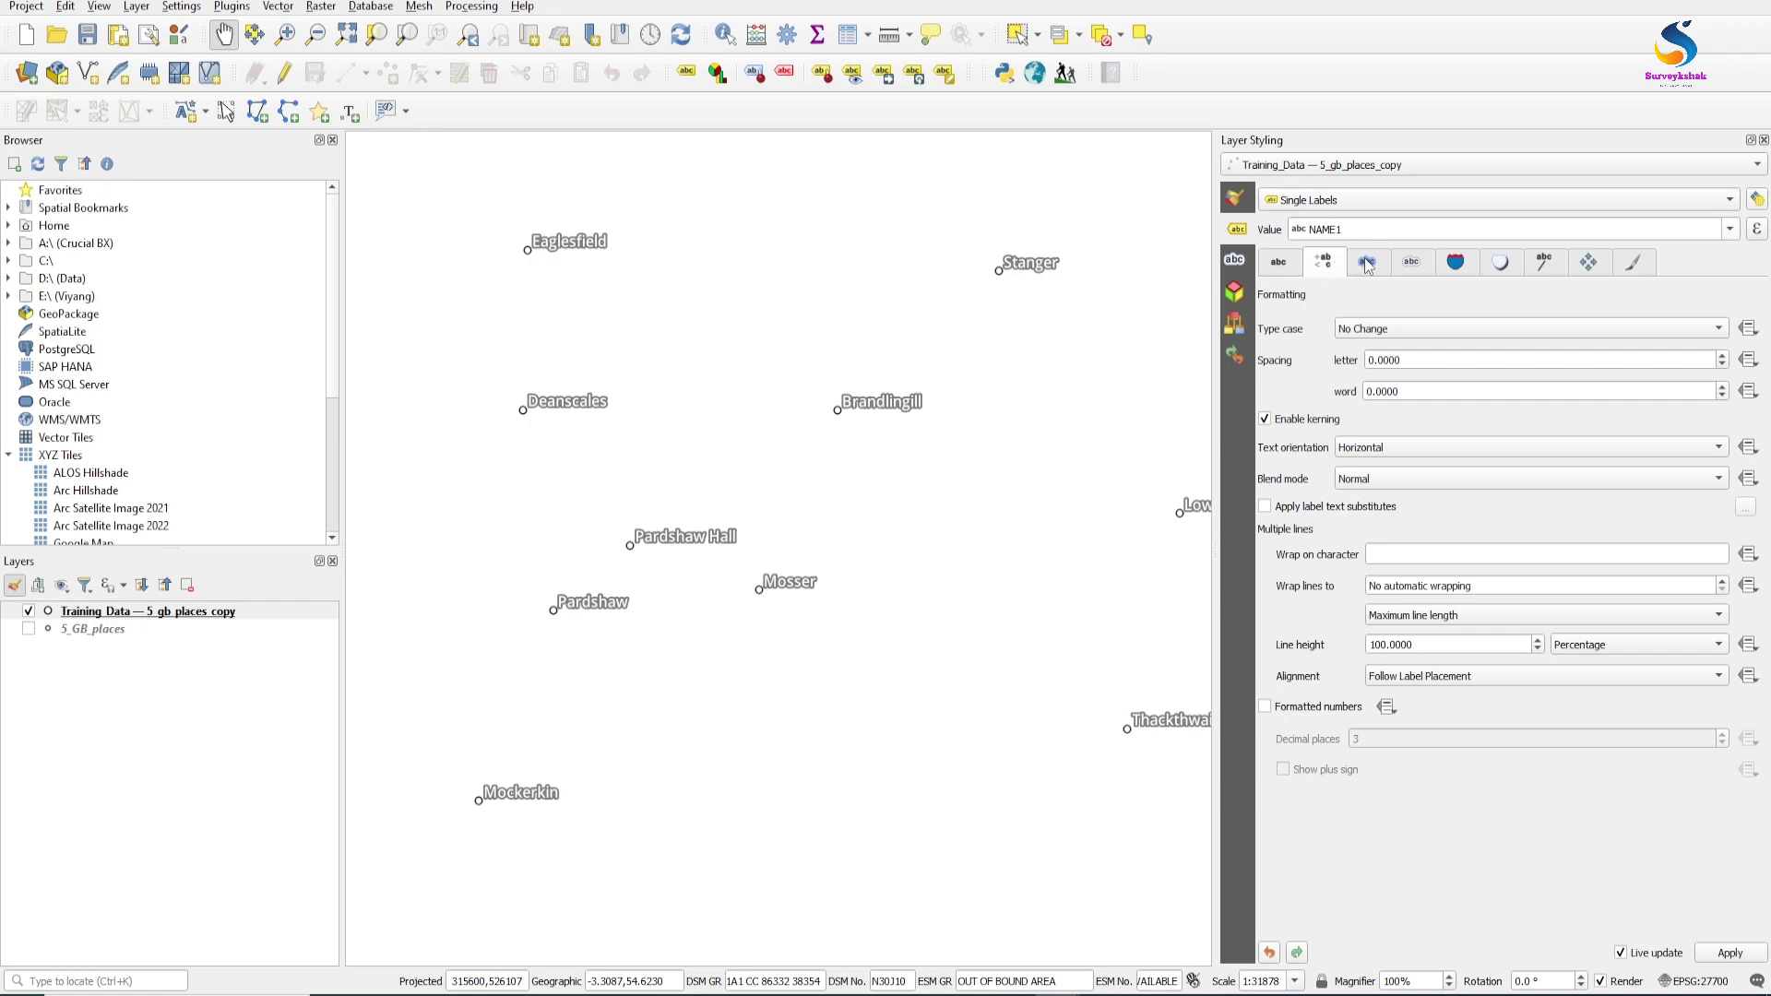
click(1367, 267)
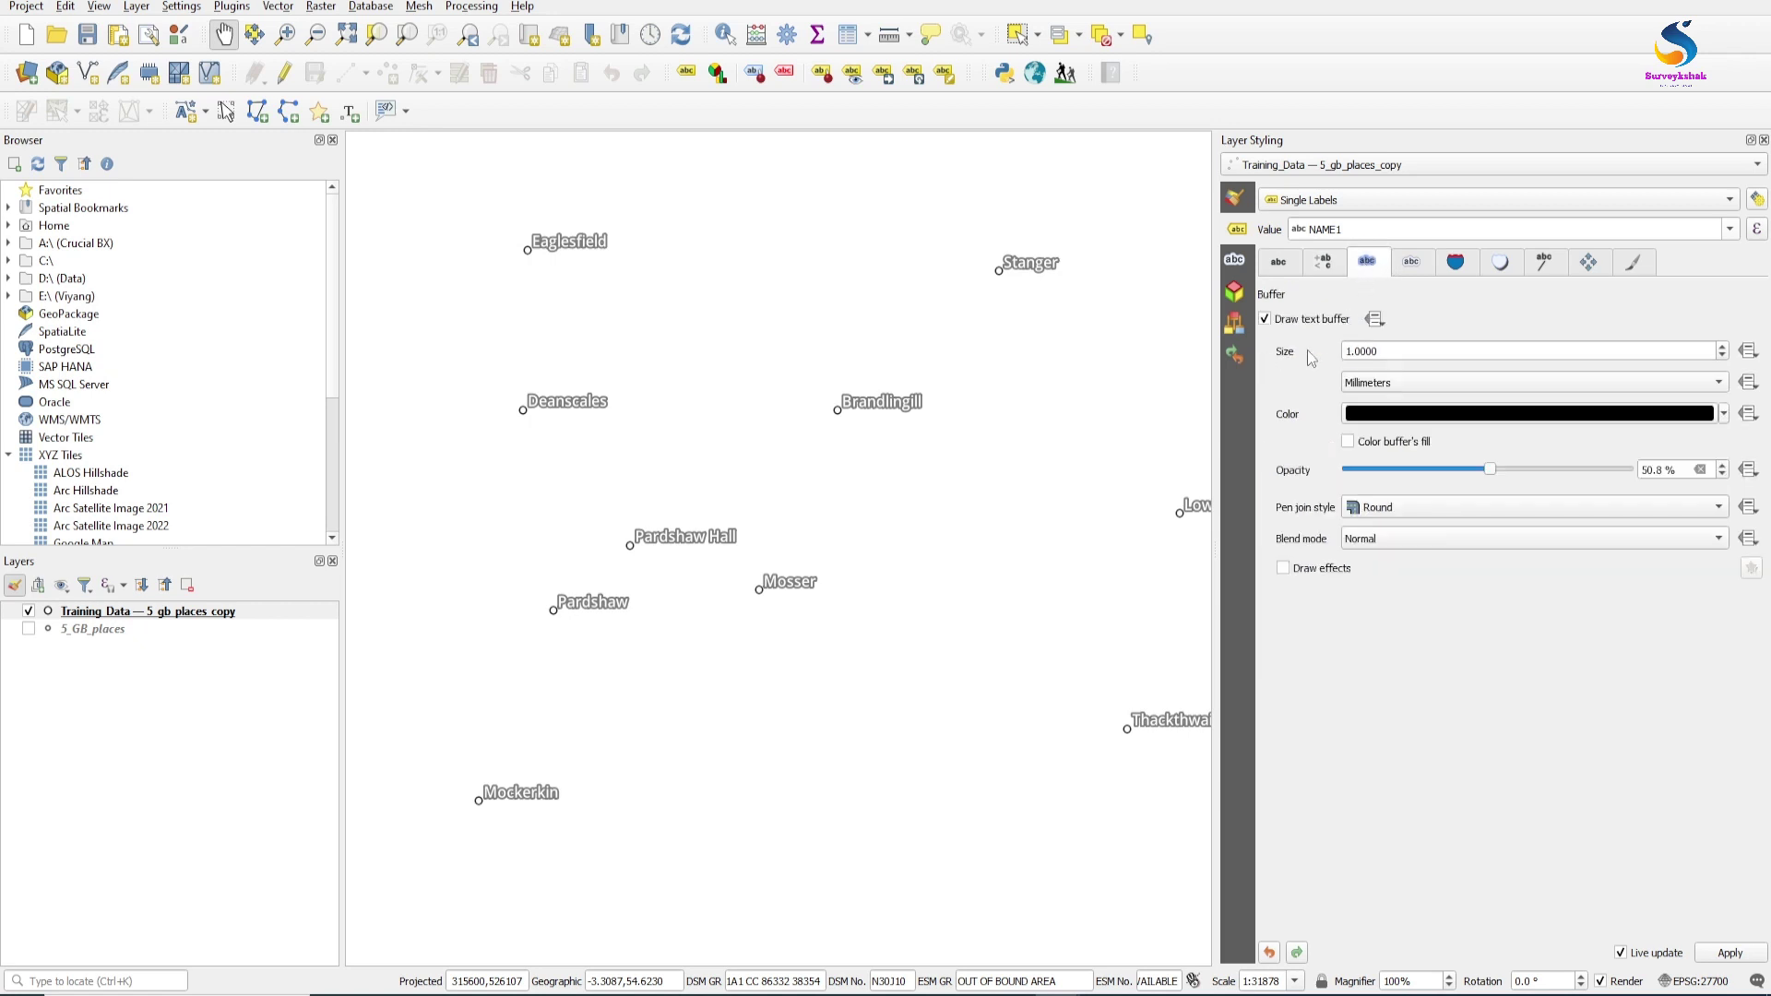
- Enable Draw callouts with the Manhattan lines style and bring up the callout Line style symbol
click(1413, 268)
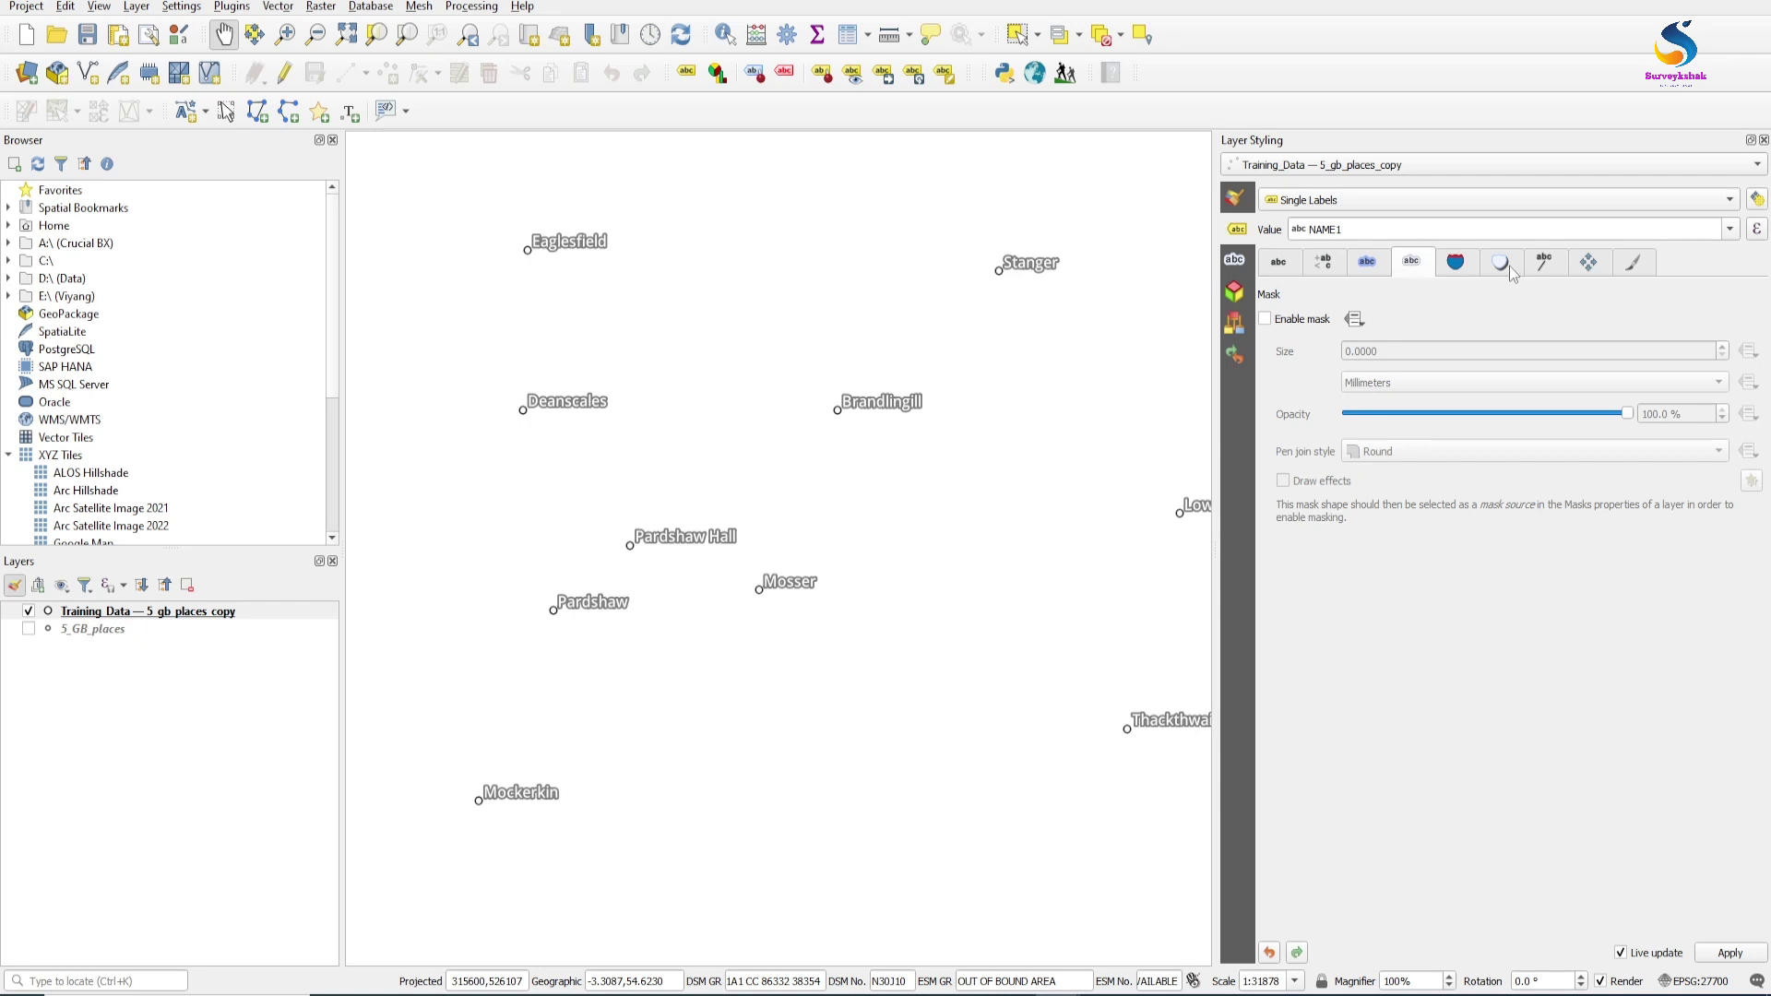
click(1543, 269)
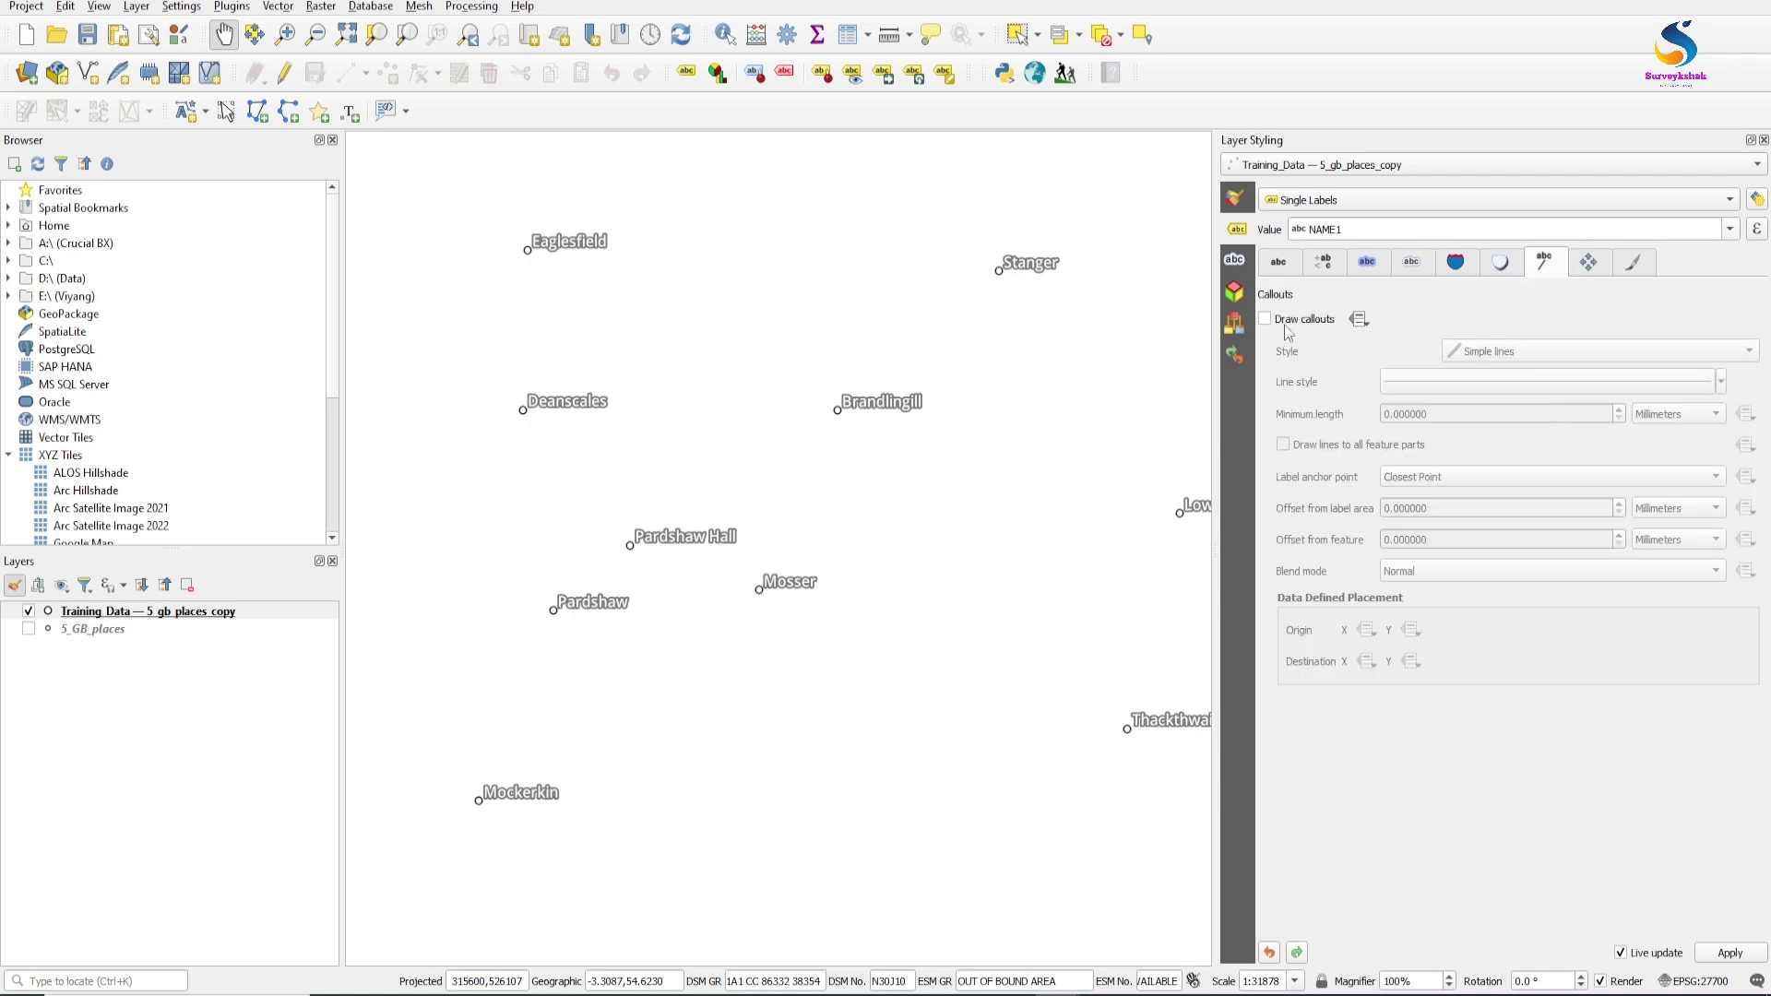
click(1287, 325)
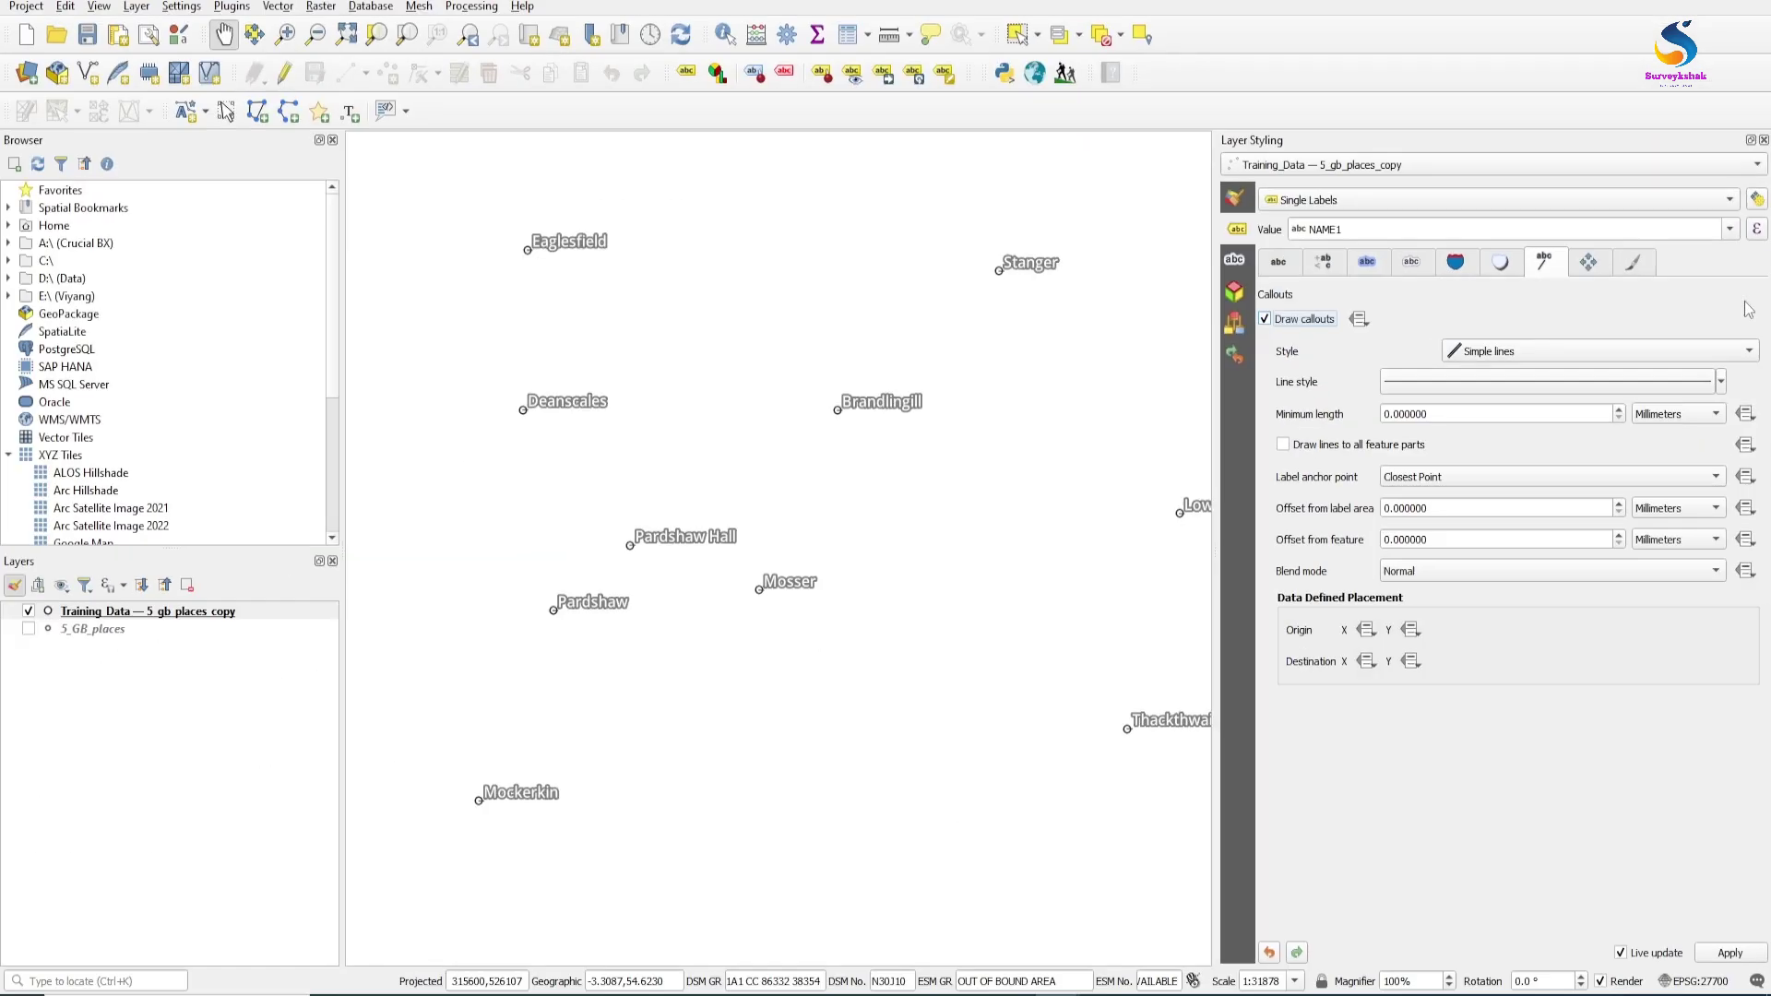
click(1231, 375)
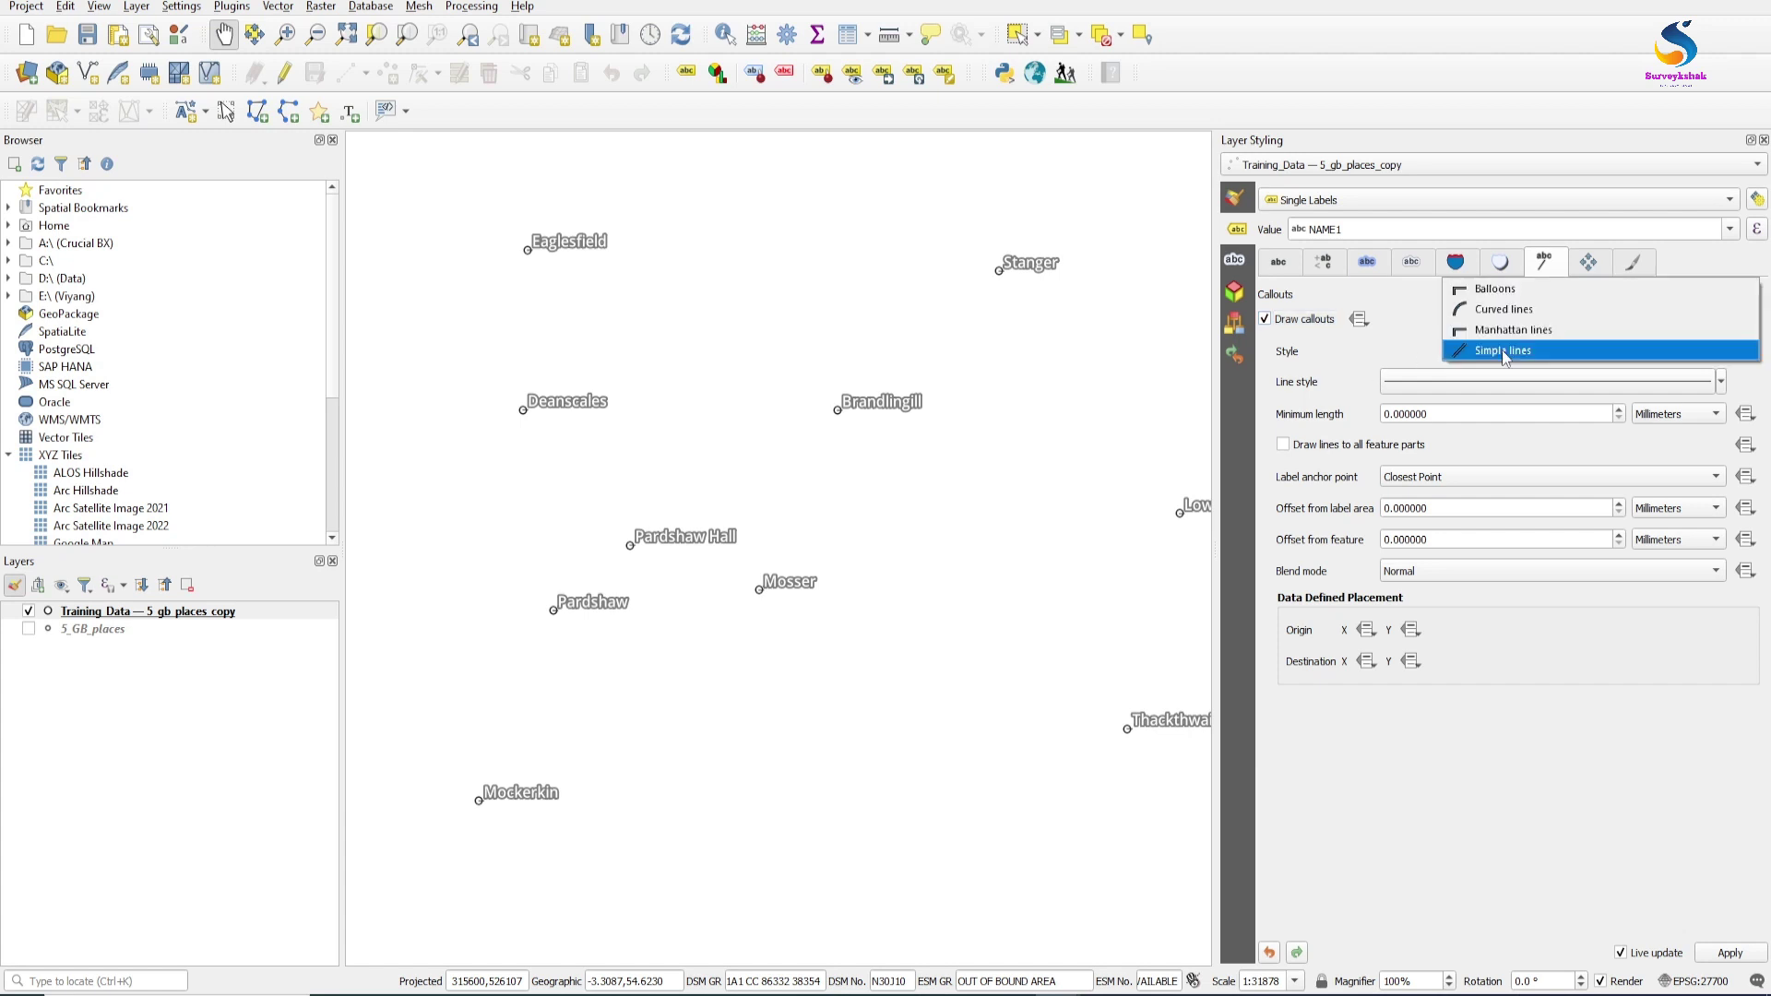
click(1509, 332)
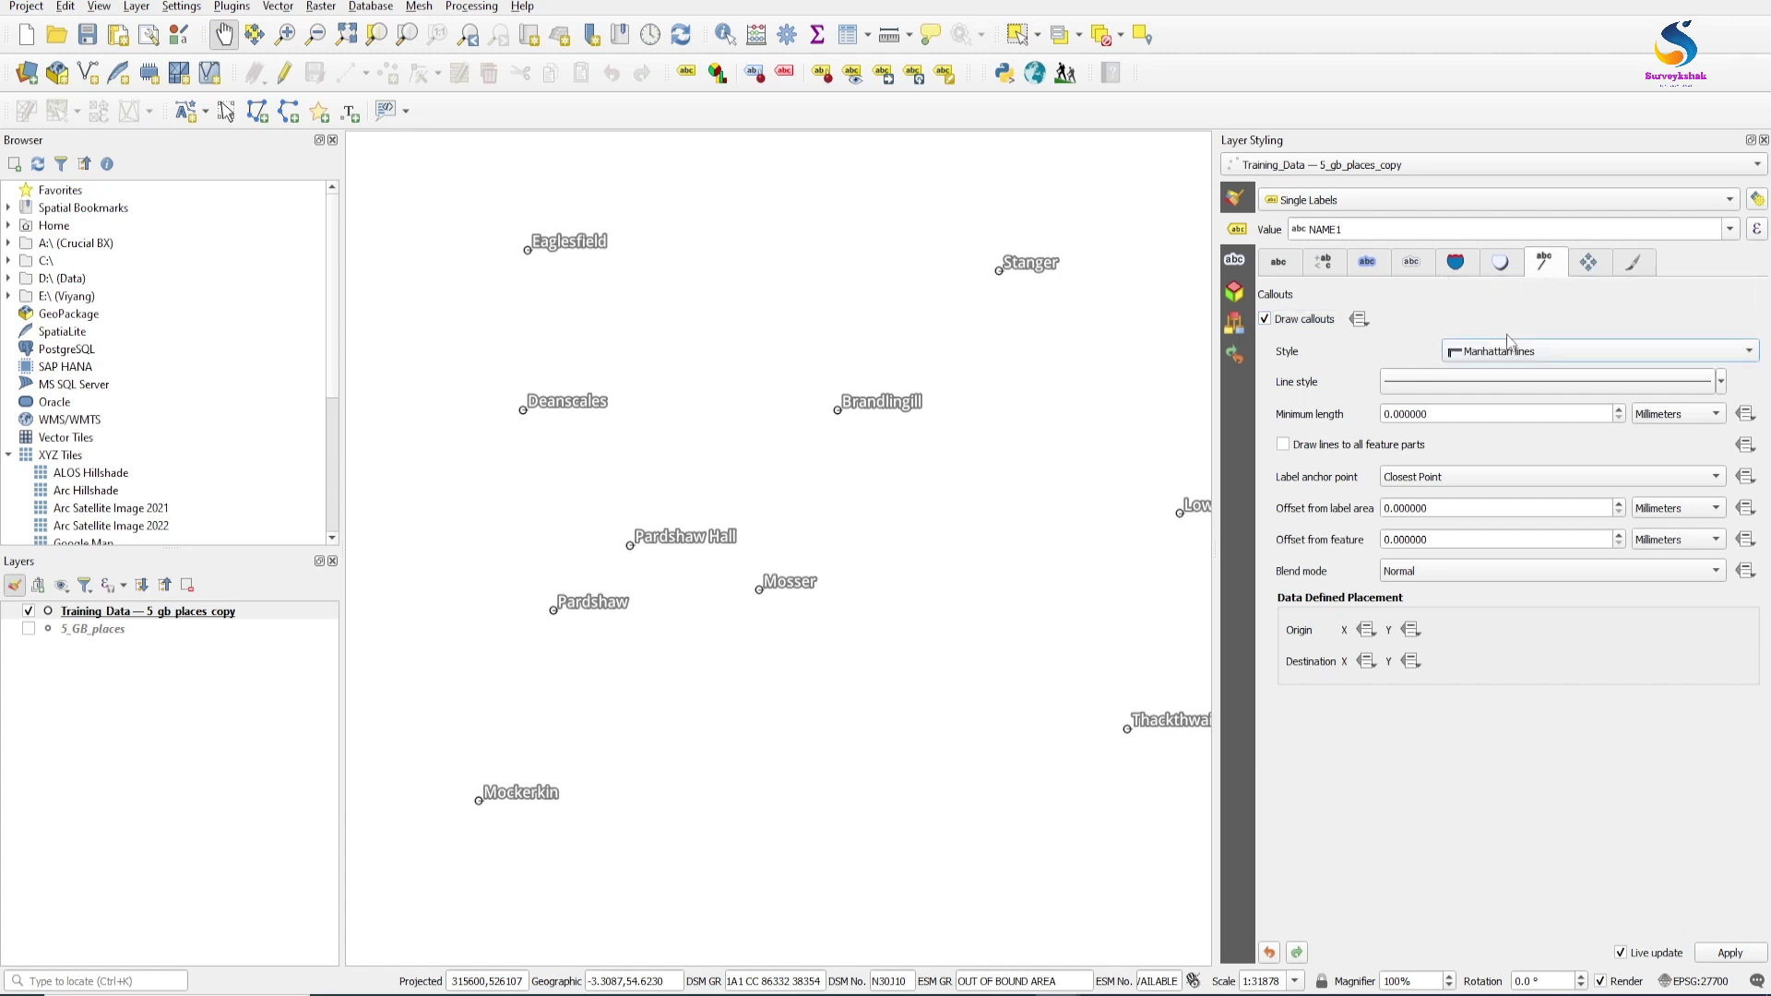
click(1420, 385)
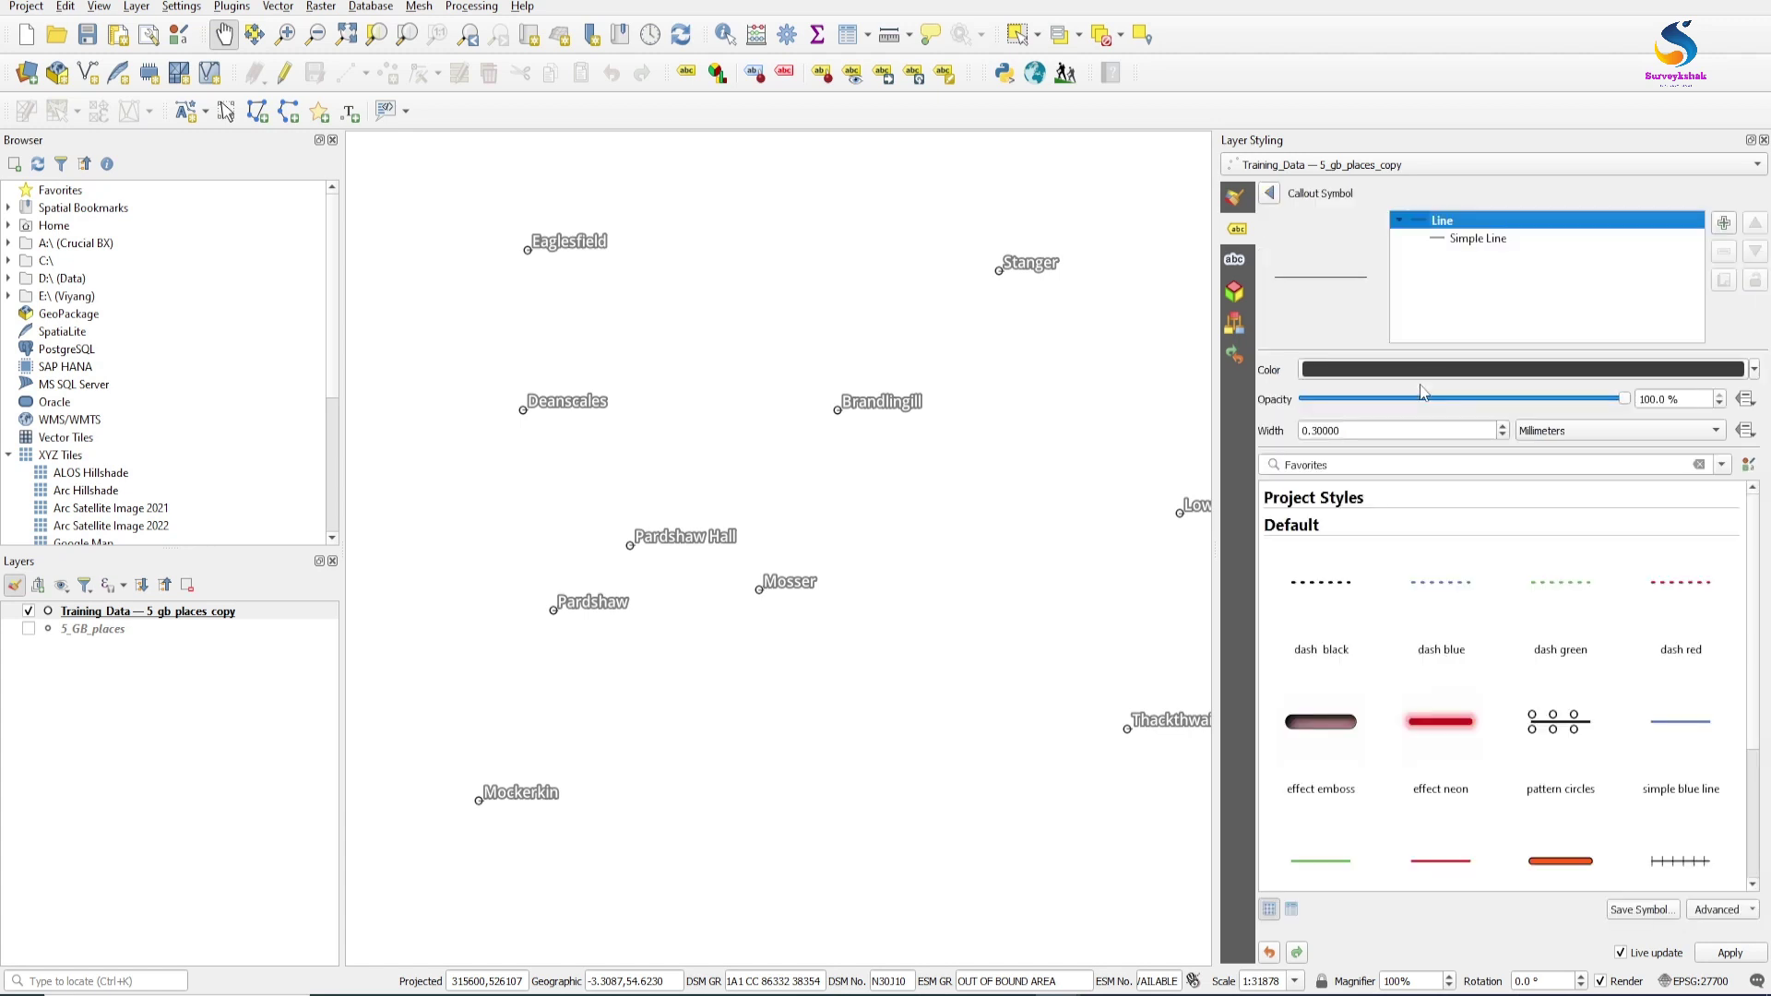
- Add a second Simple Line to the callout symbol, with stroke widths of 0.5 mm and 0.26 mm
click(1461, 242)
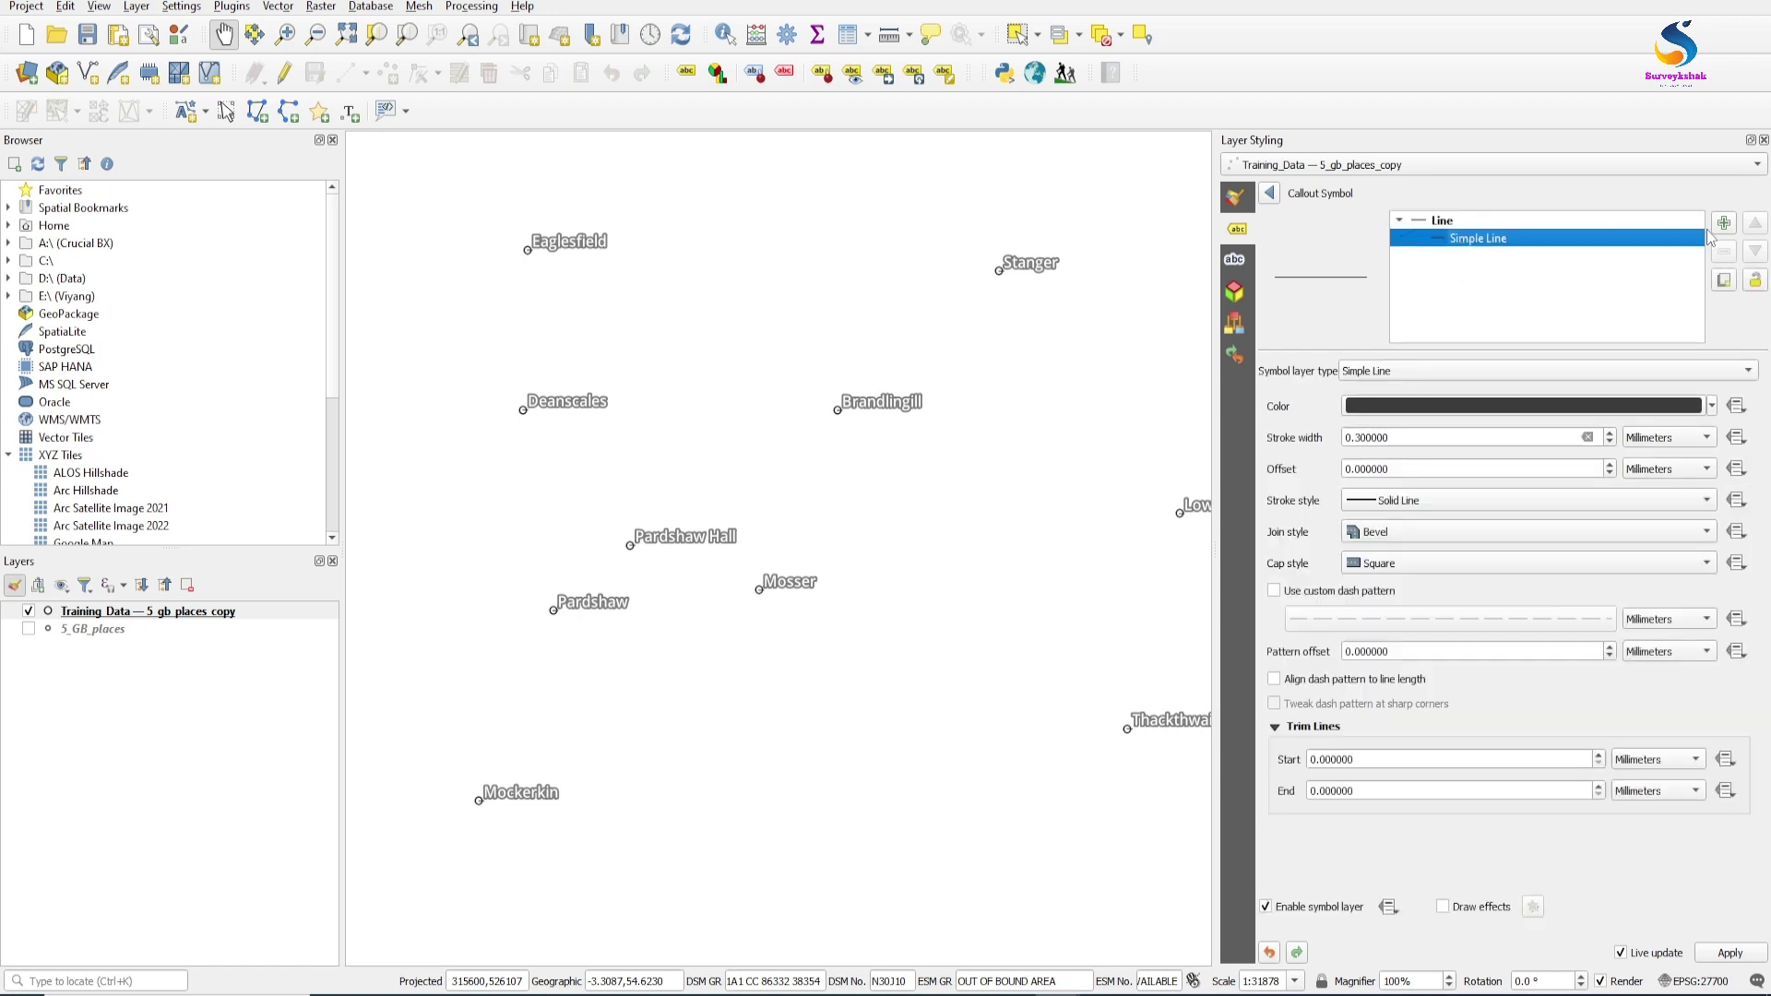
click(1723, 222)
click(1488, 239)
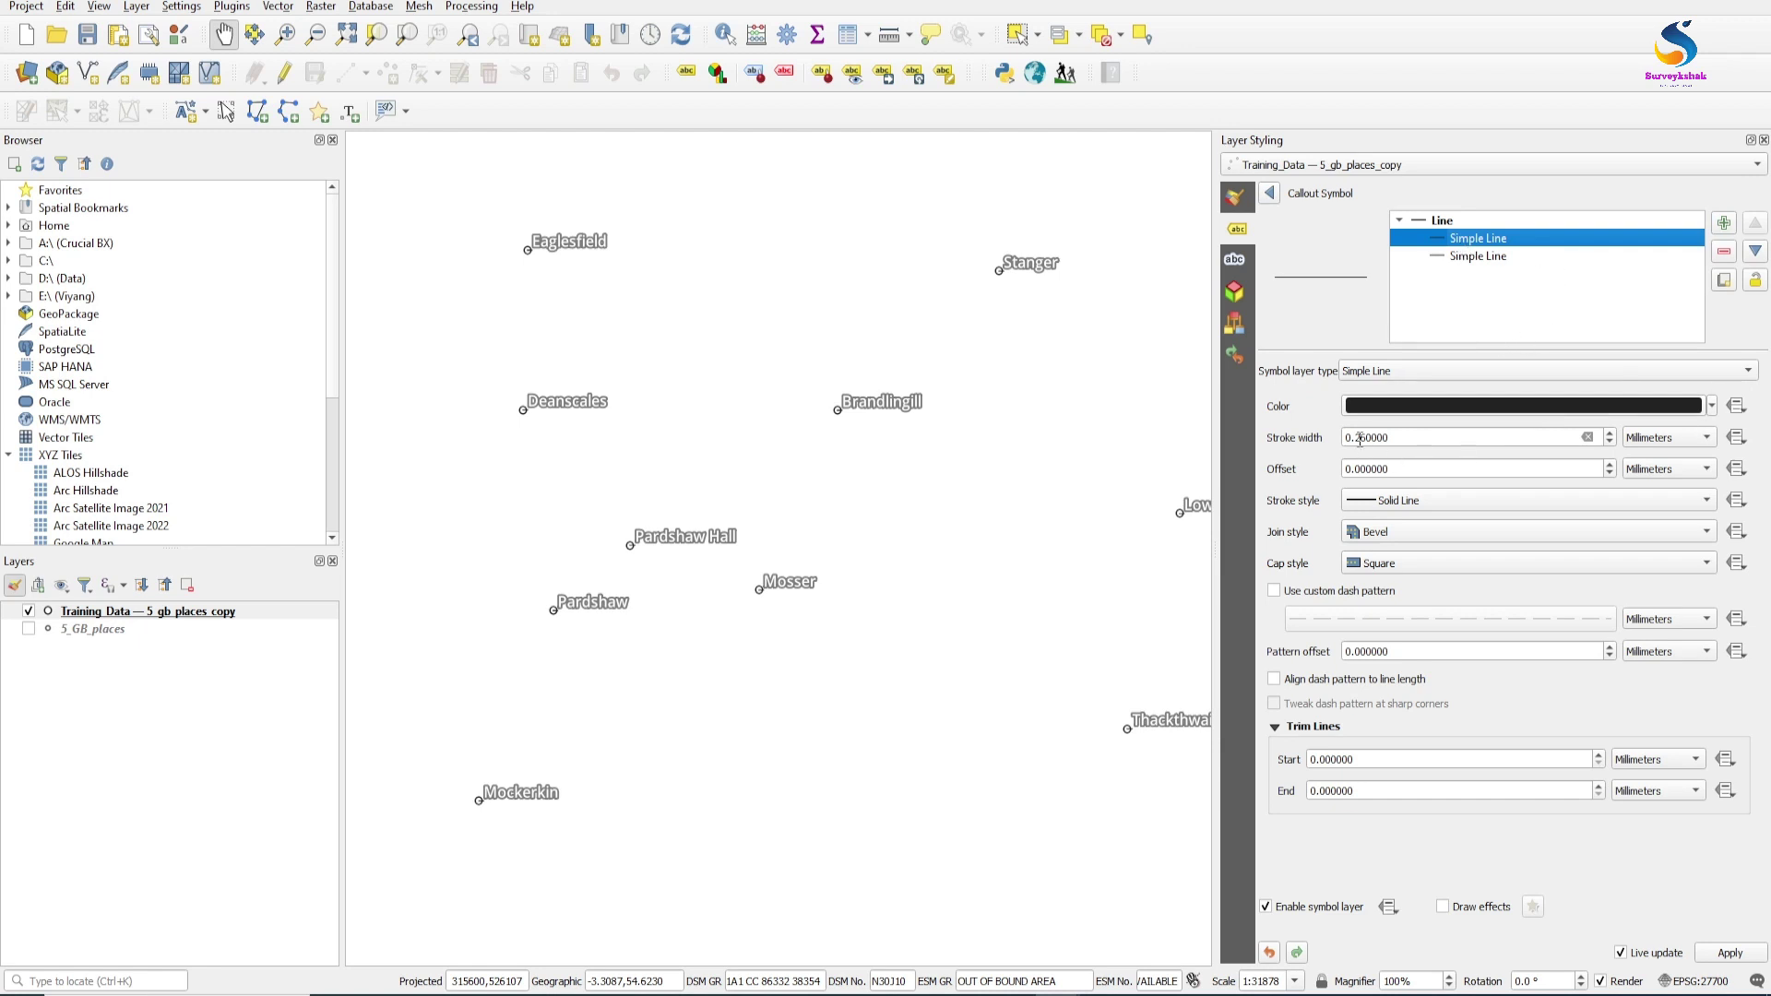
drag(1356, 439, 1403, 436)
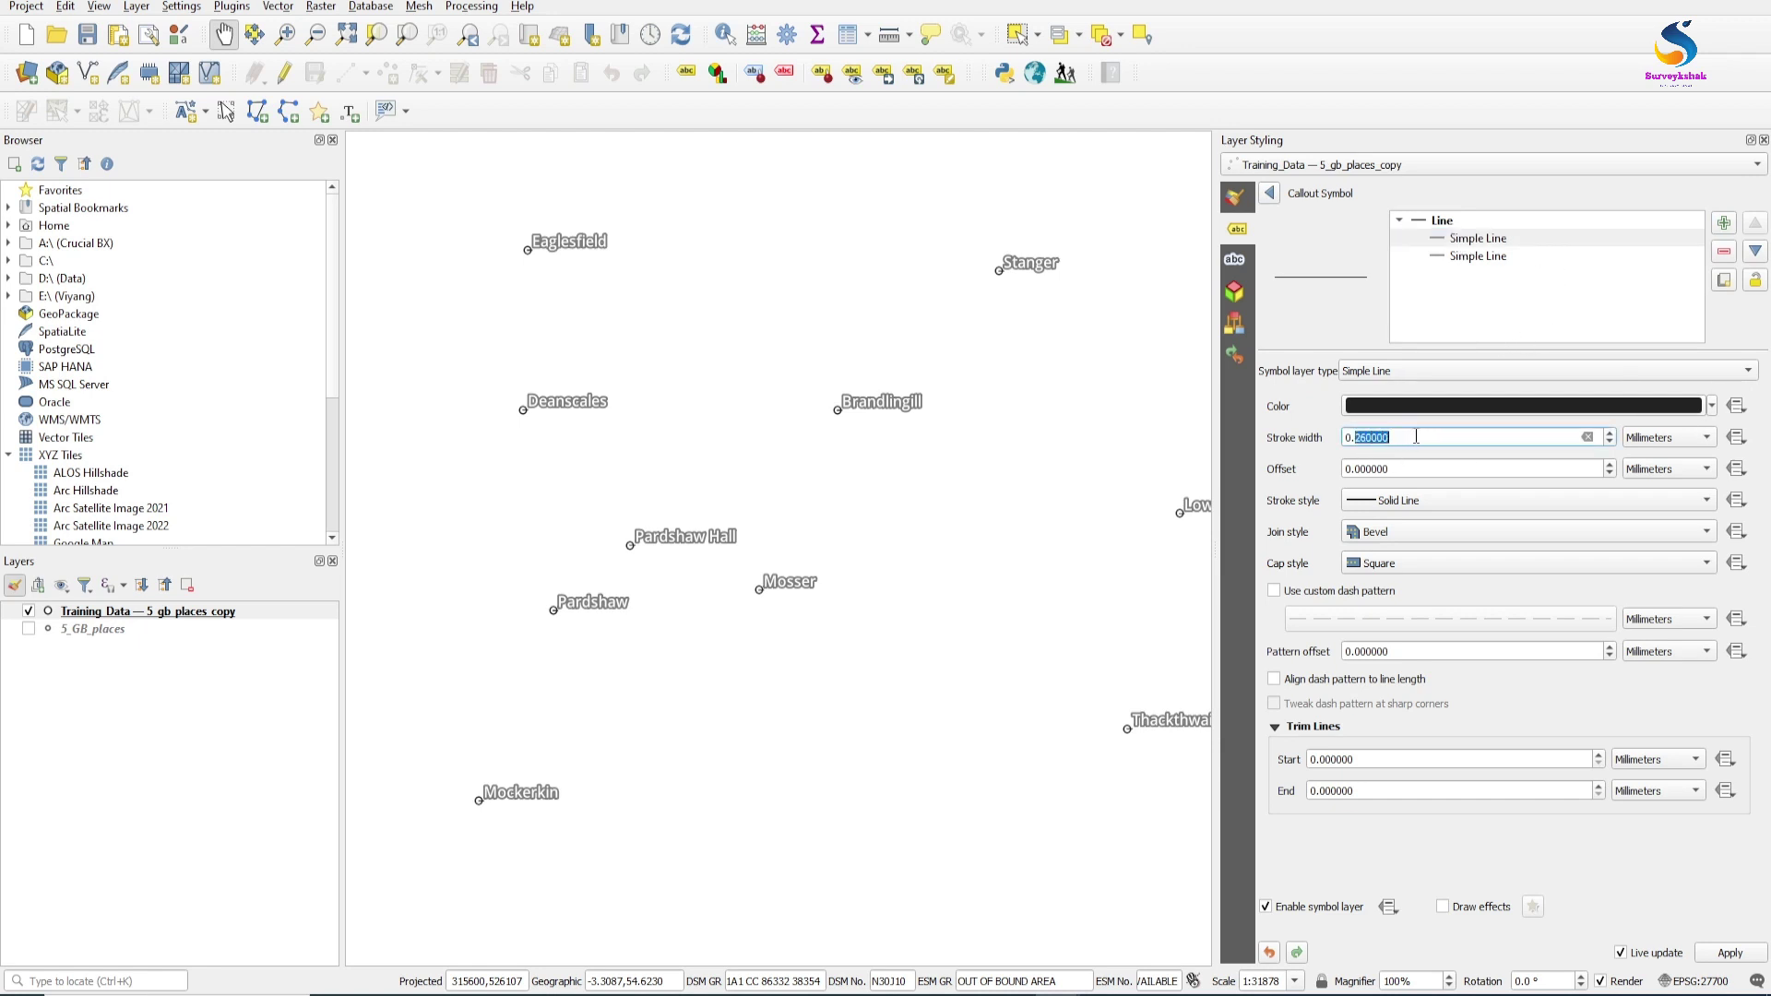
text(5)
click(1467, 263)
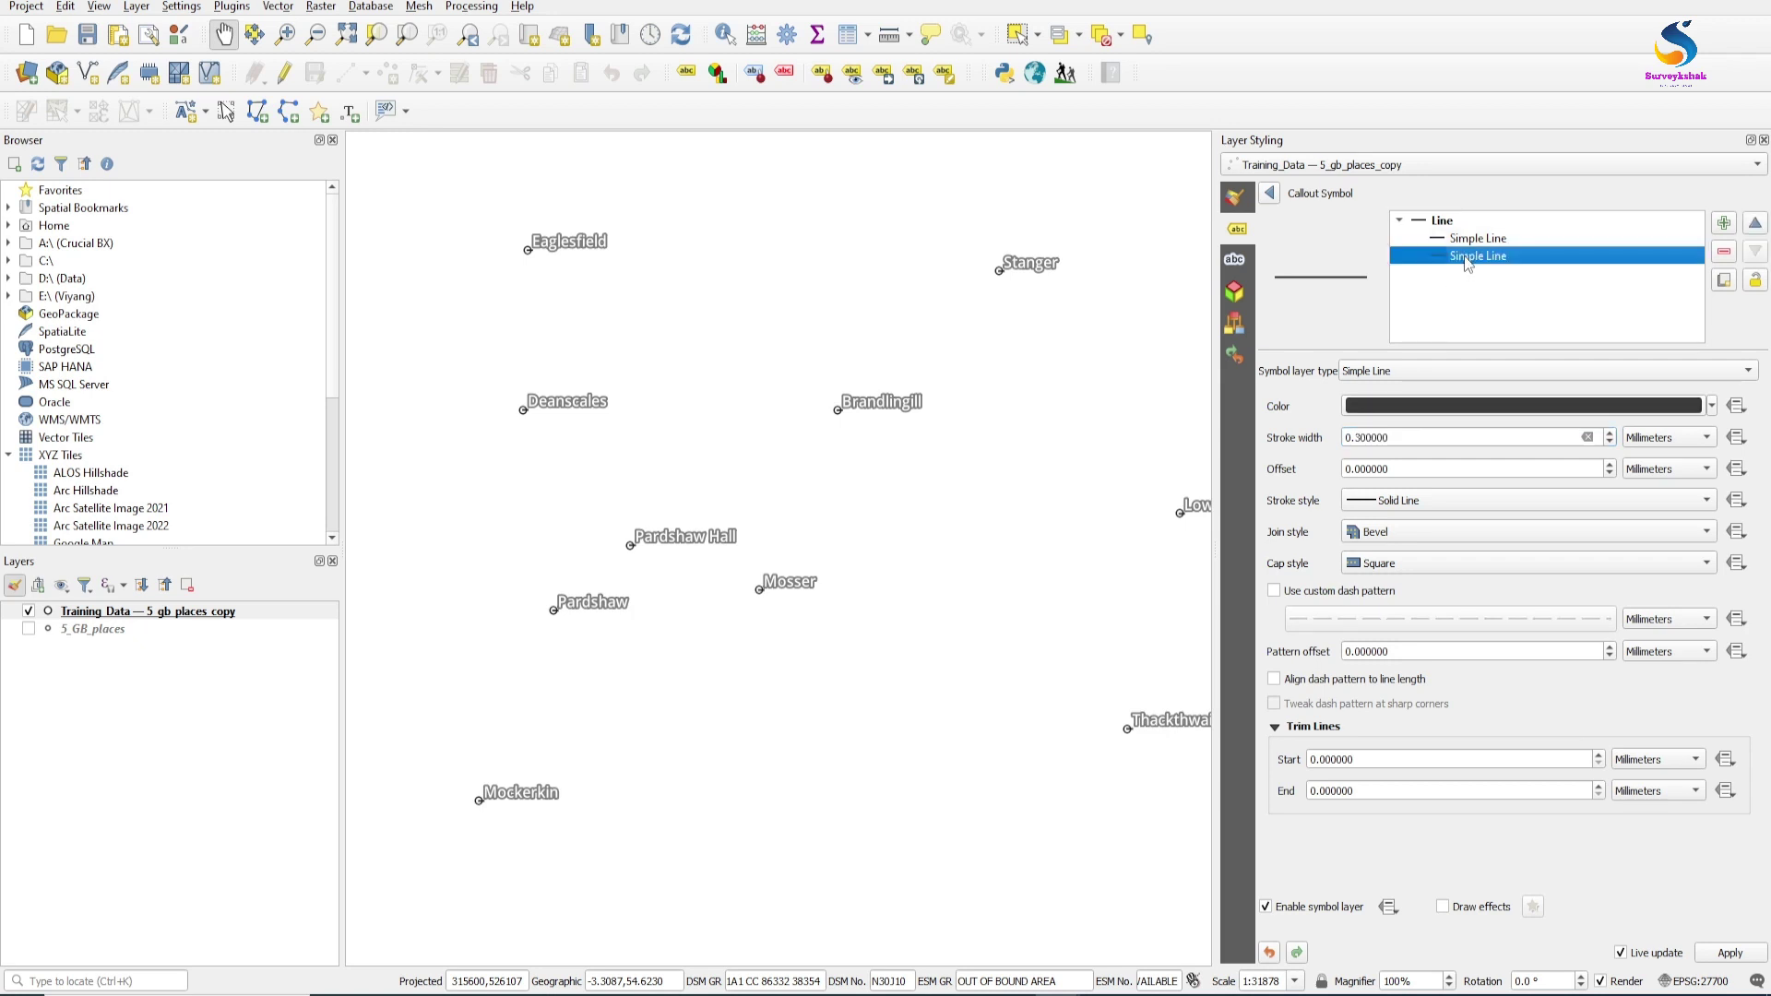
drag(1356, 438, 1386, 436)
text(26)
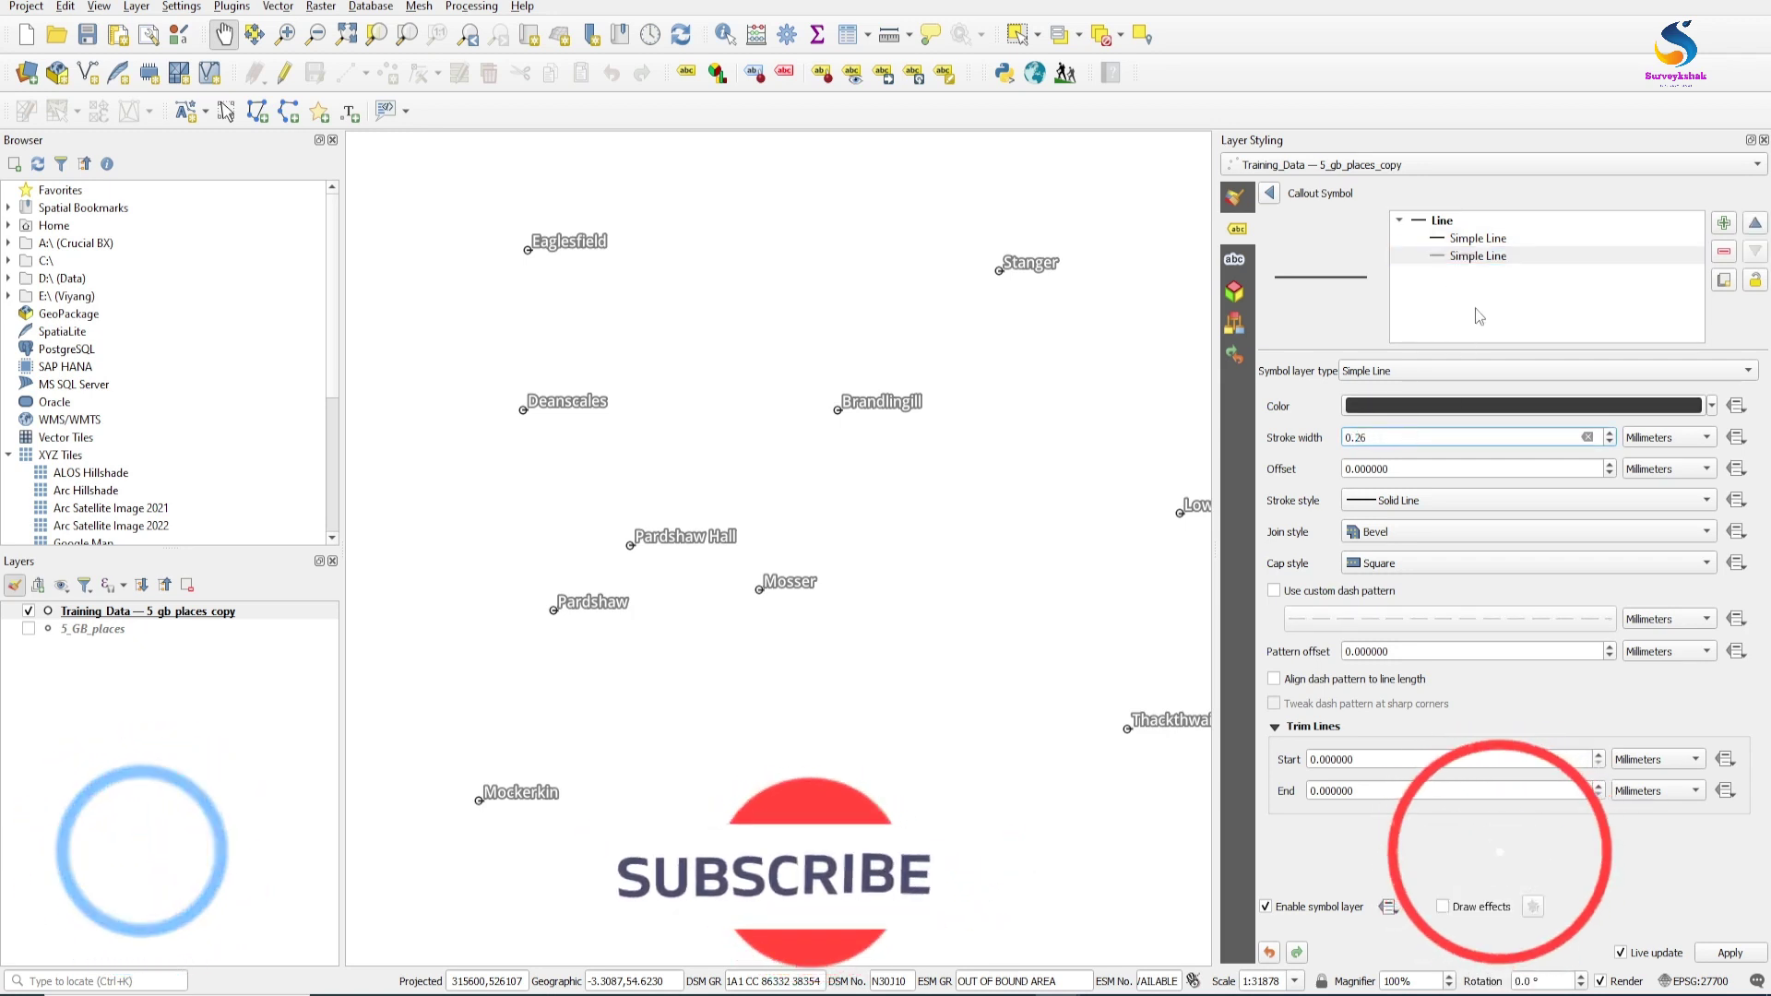
click(1495, 281)
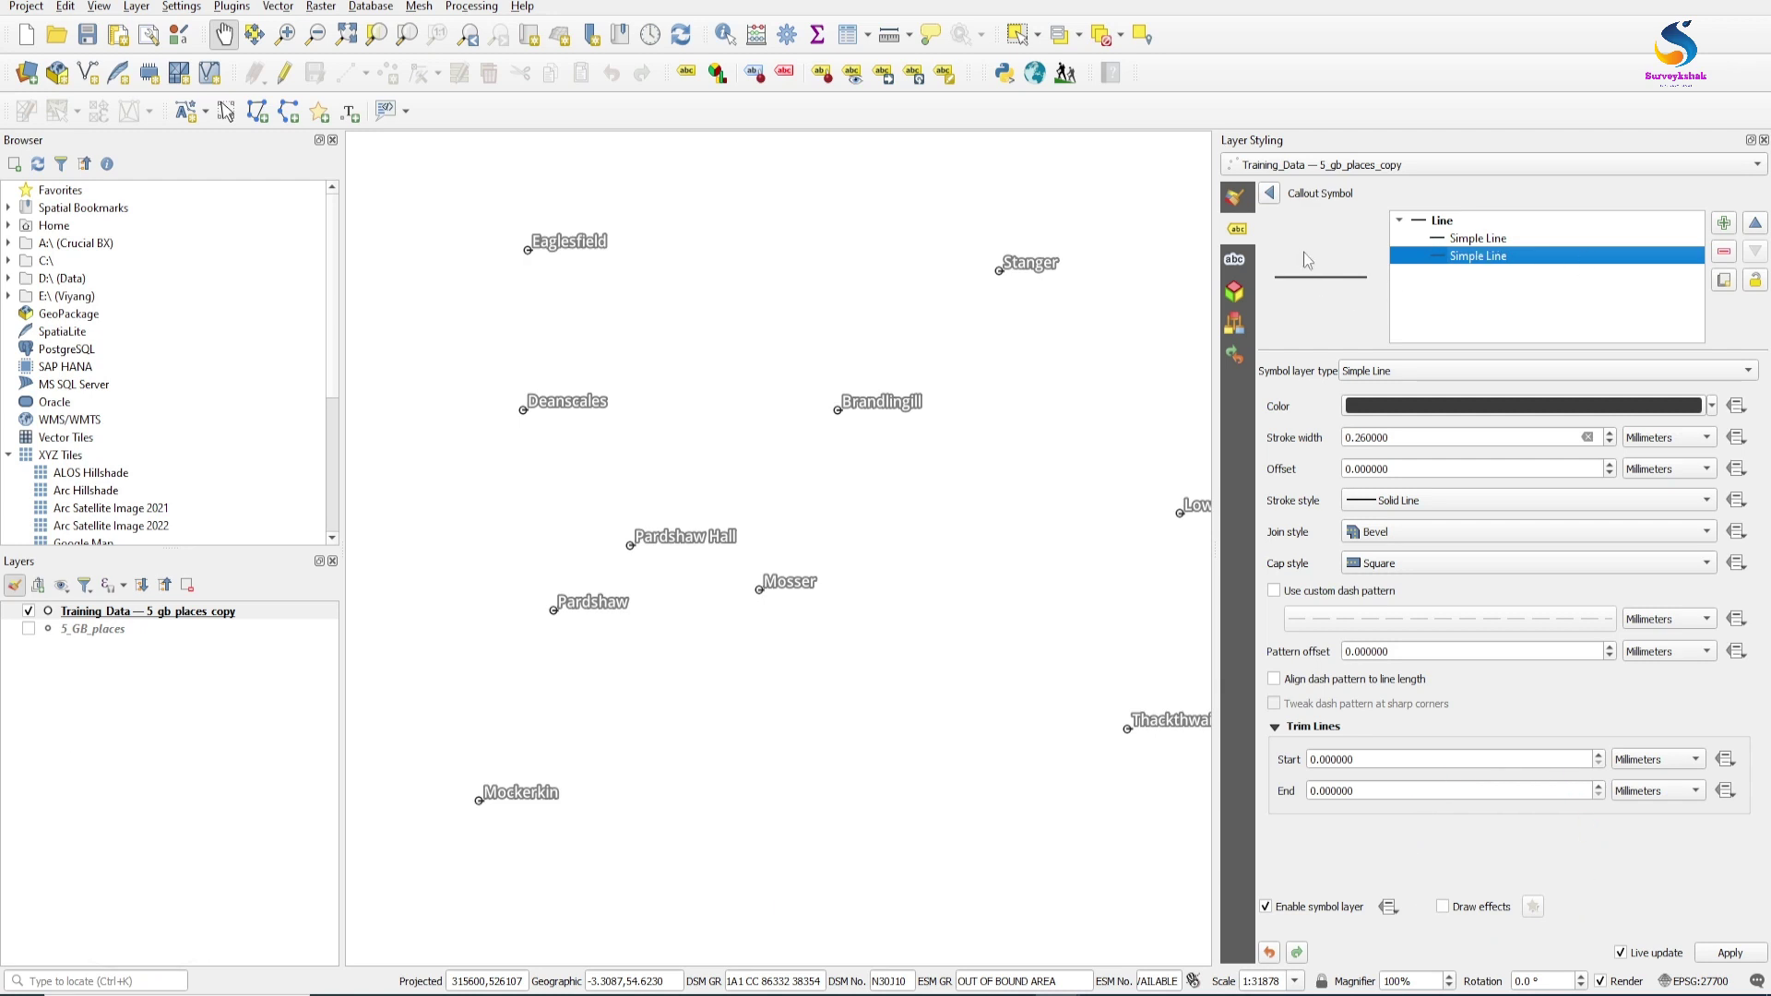
click(1270, 194)
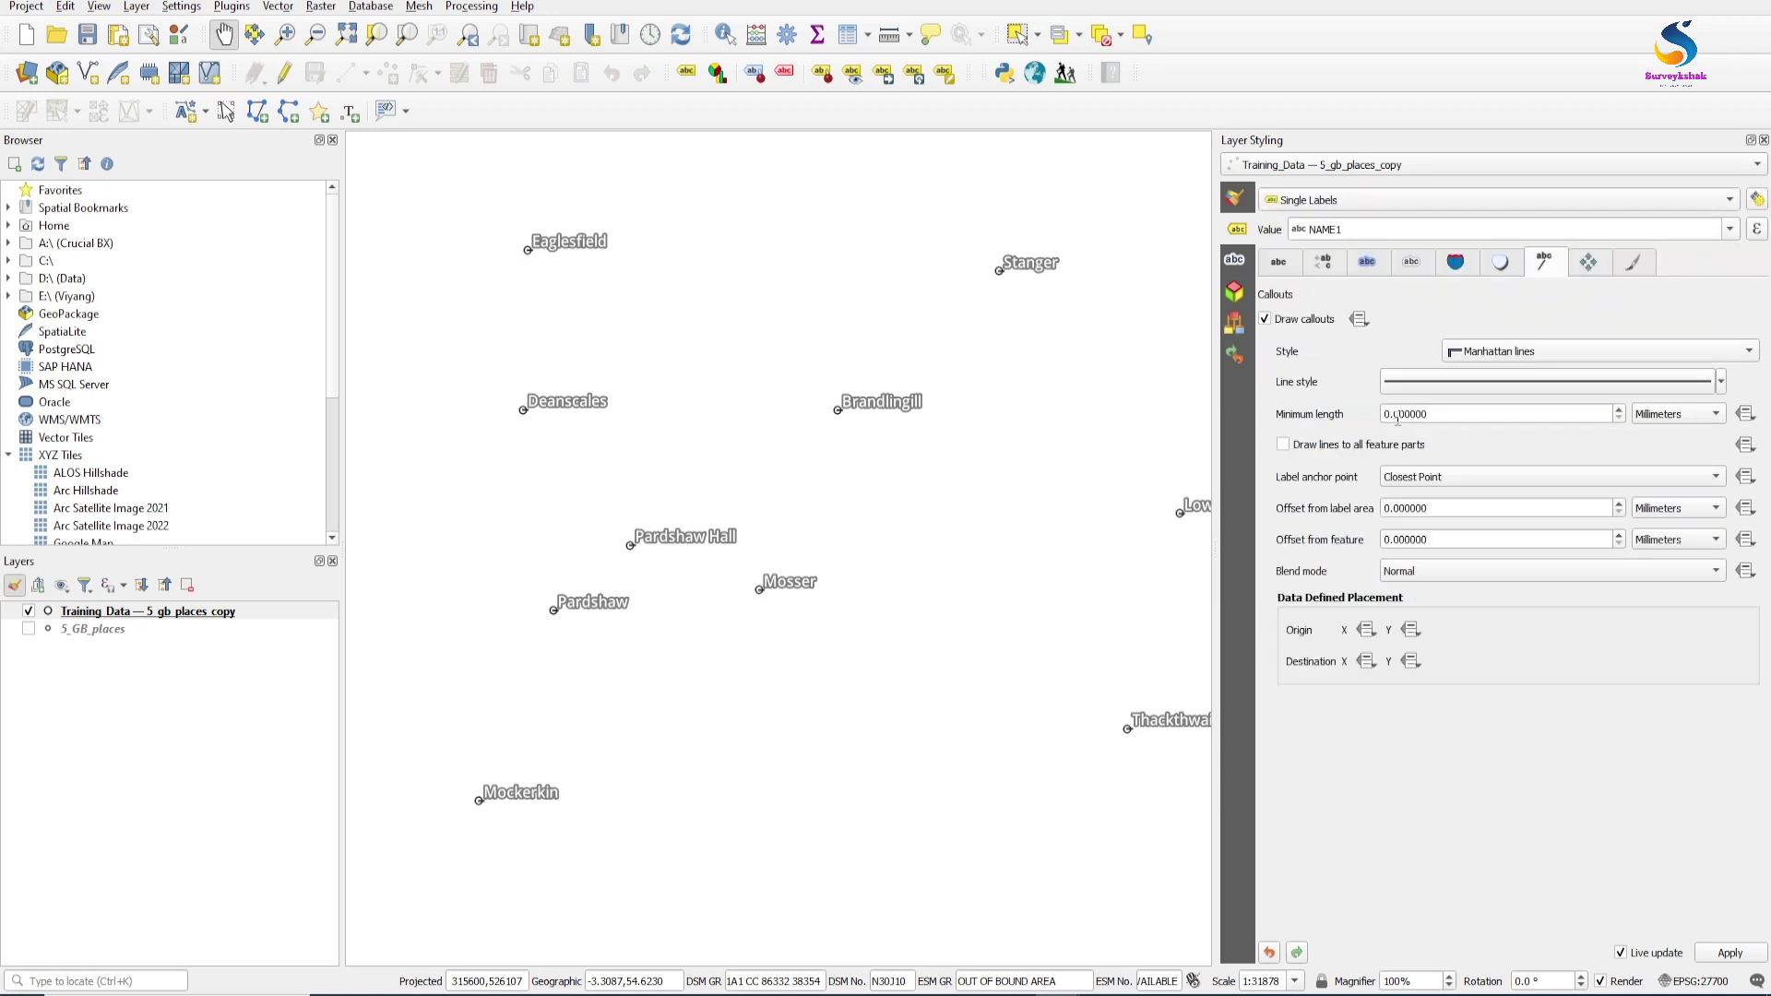
- Change the callouts' Minimum length and Offset from feature values
drag(1395, 414, 1432, 414)
click(1384, 541)
key(Tab)
click(1587, 264)
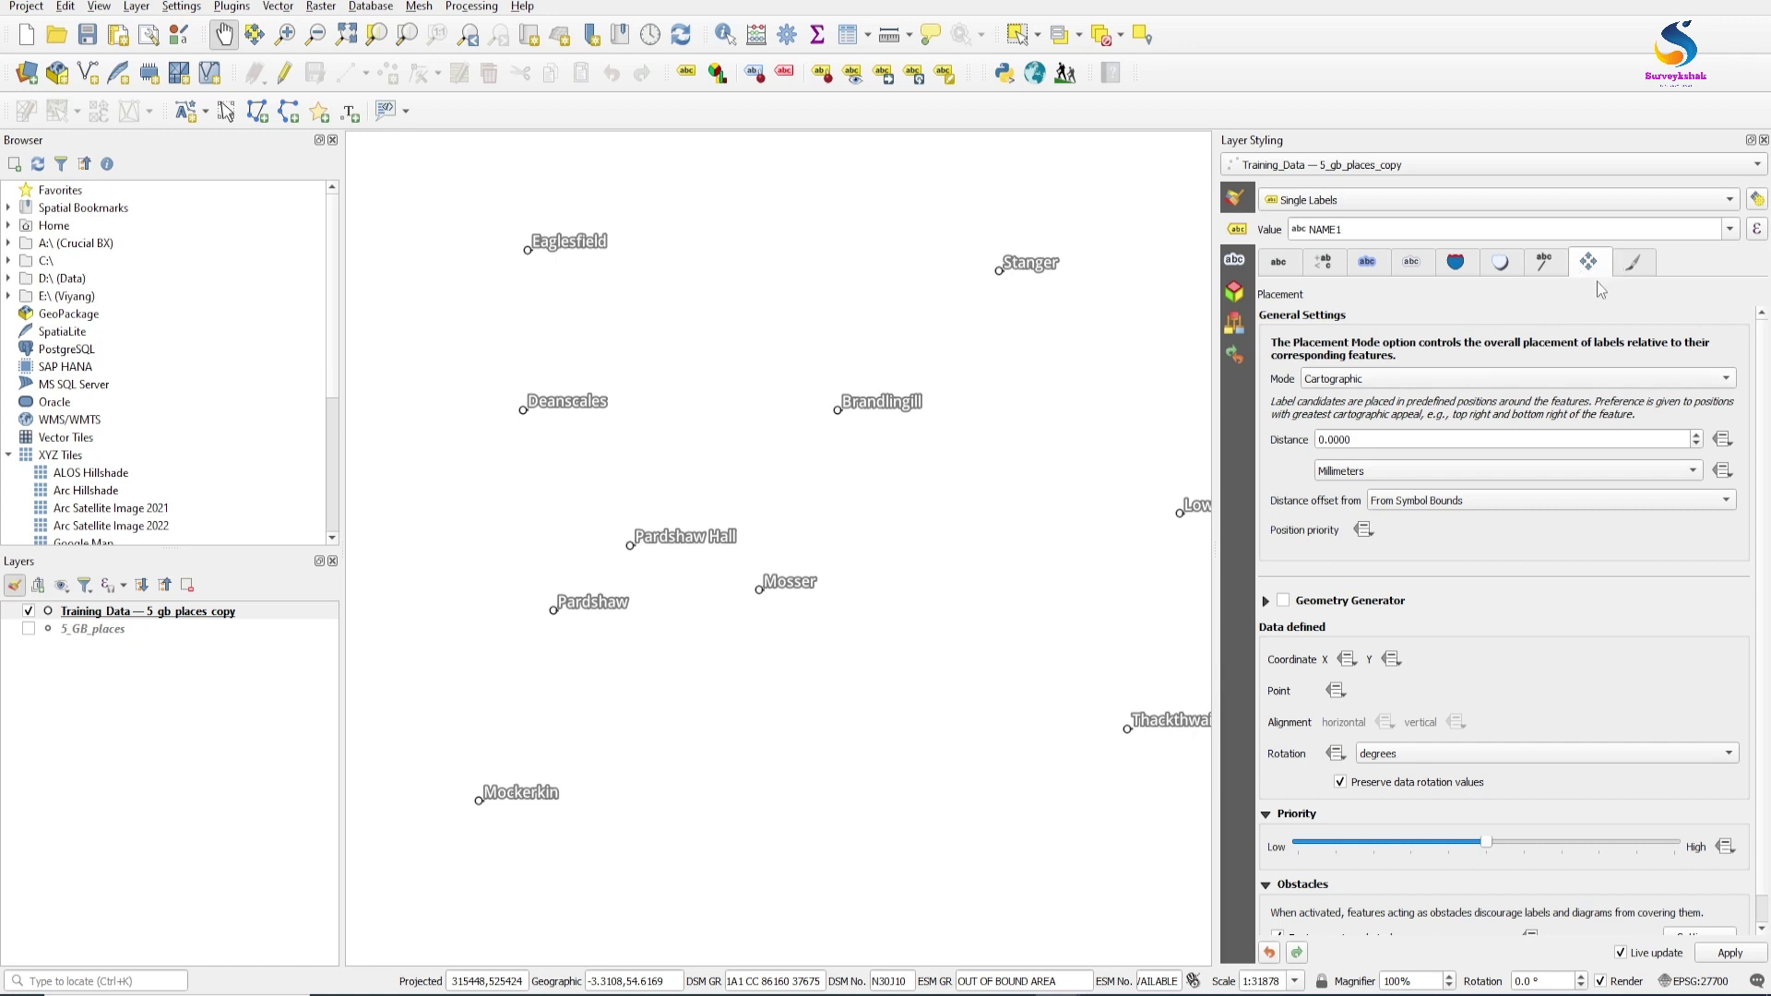
- Try Offset from Point placement, then set the placement Mode back to Cartographic
click(1374, 379)
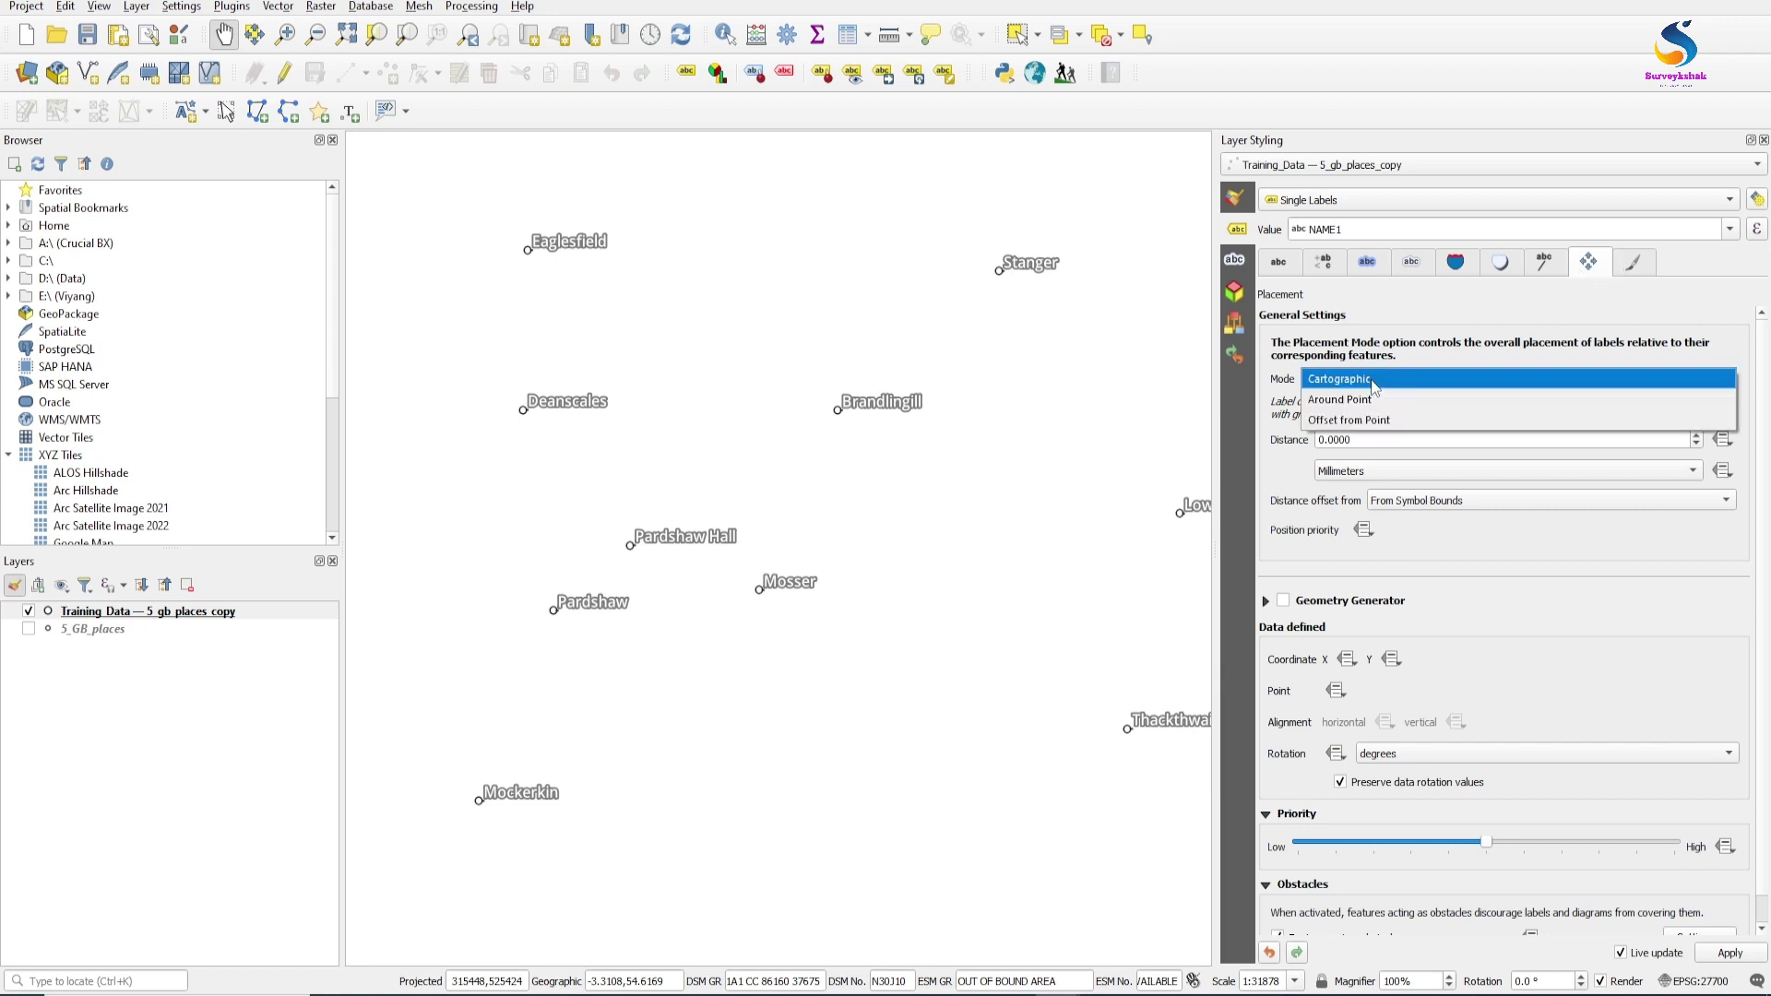
click(1374, 421)
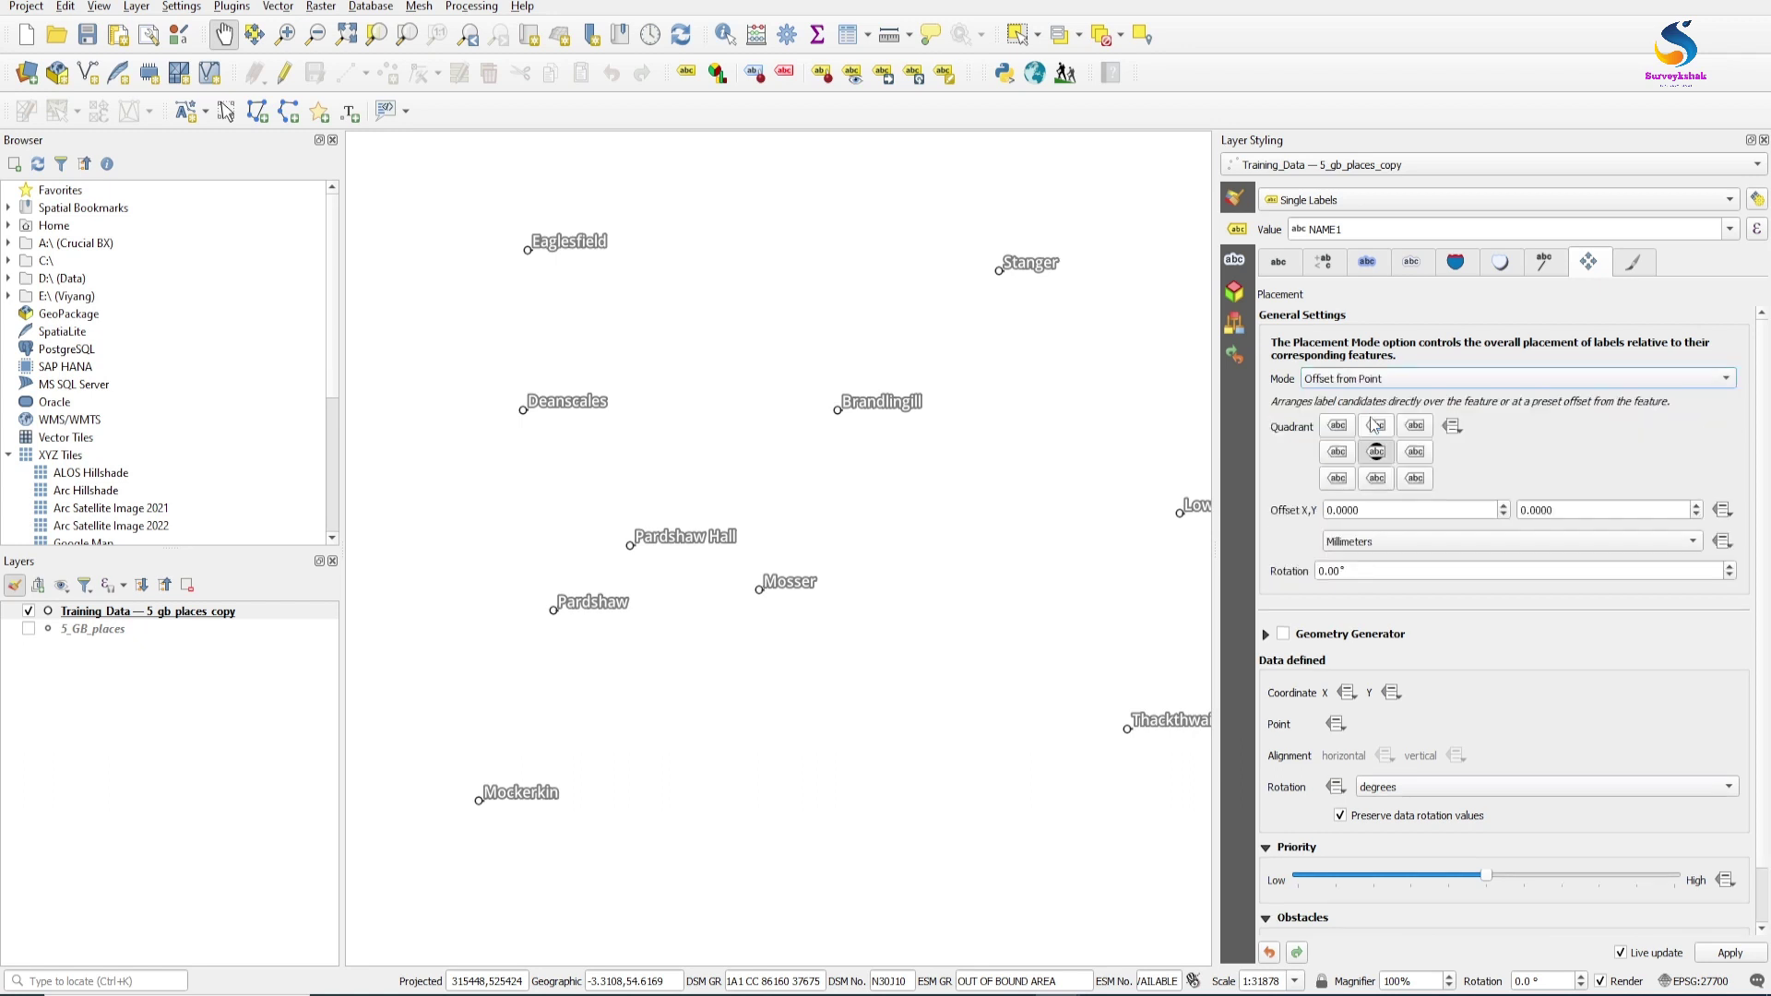
click(1369, 378)
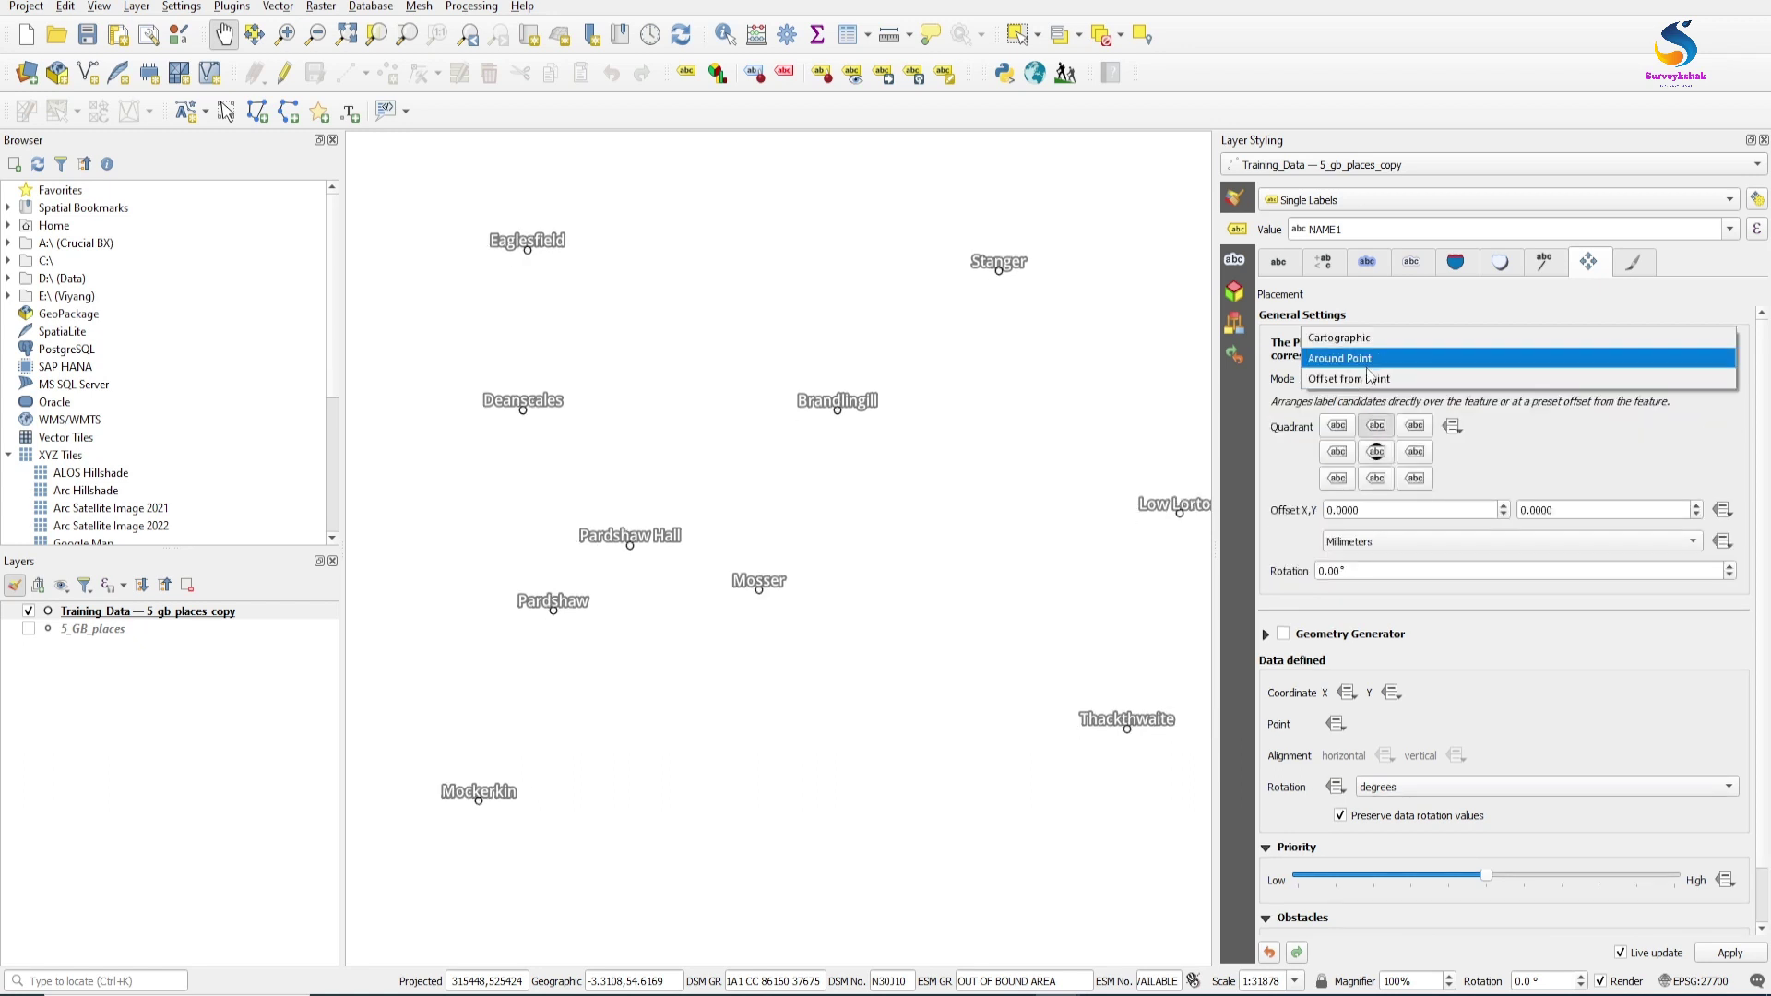
click(1368, 376)
click(1367, 374)
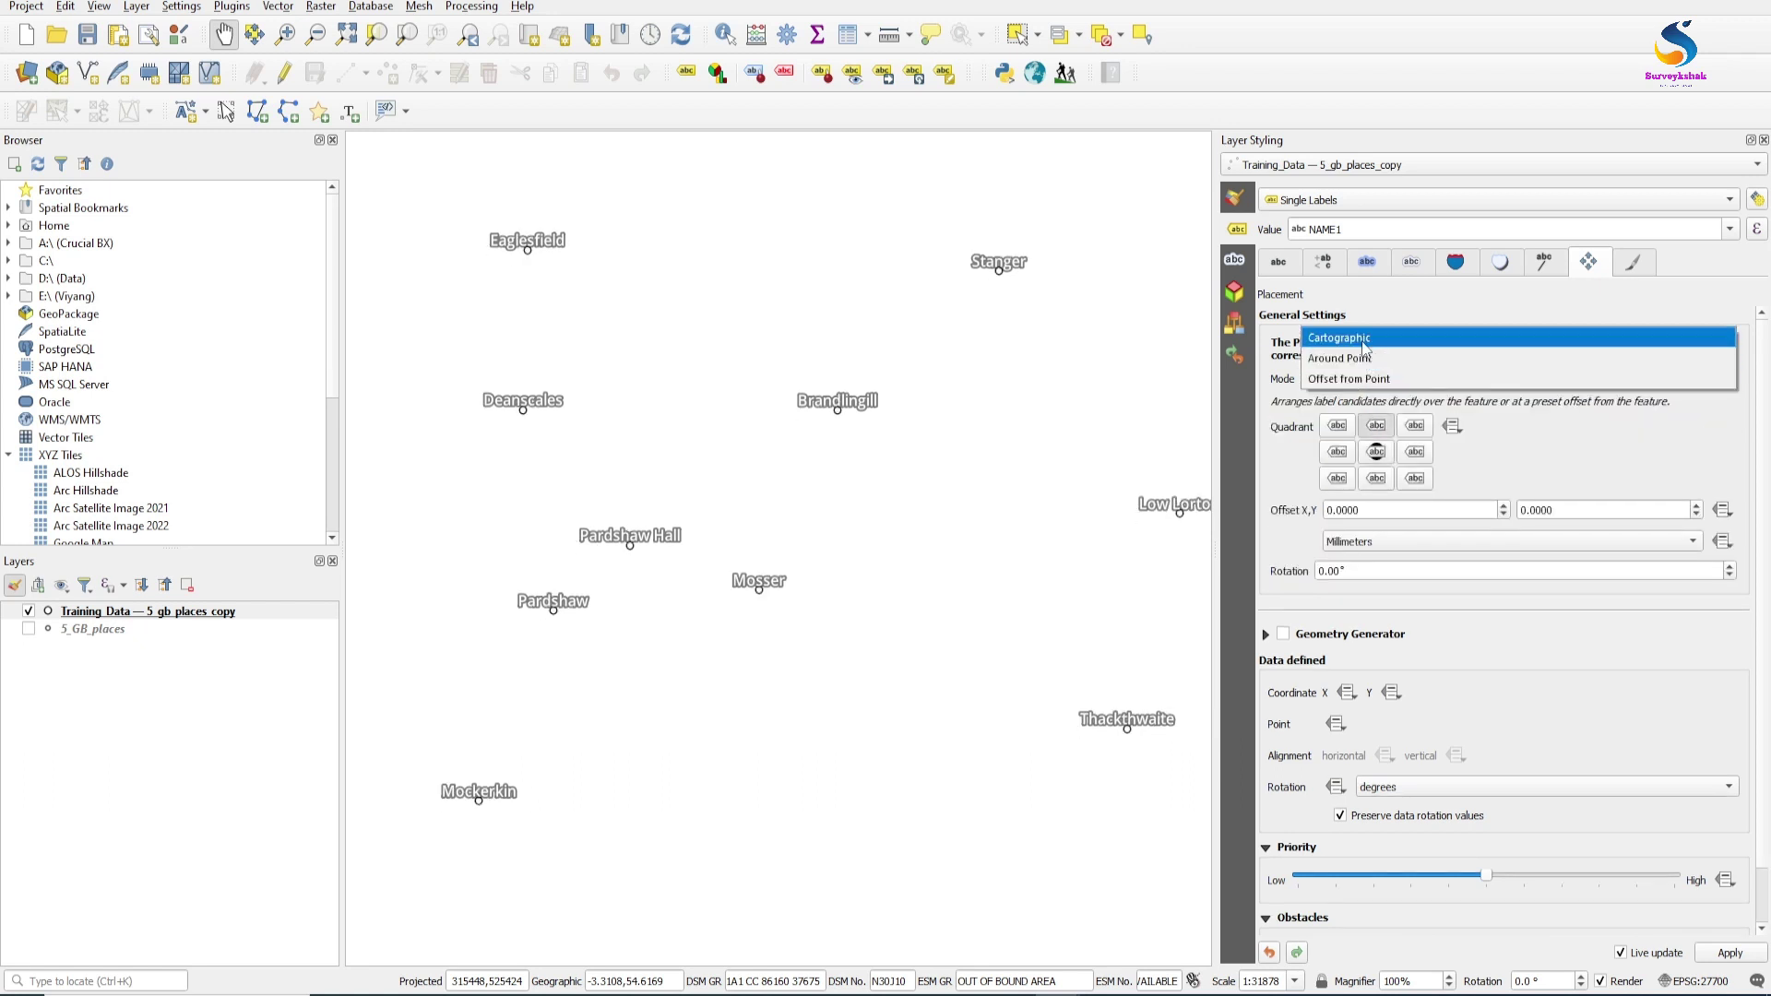
click(1365, 339)
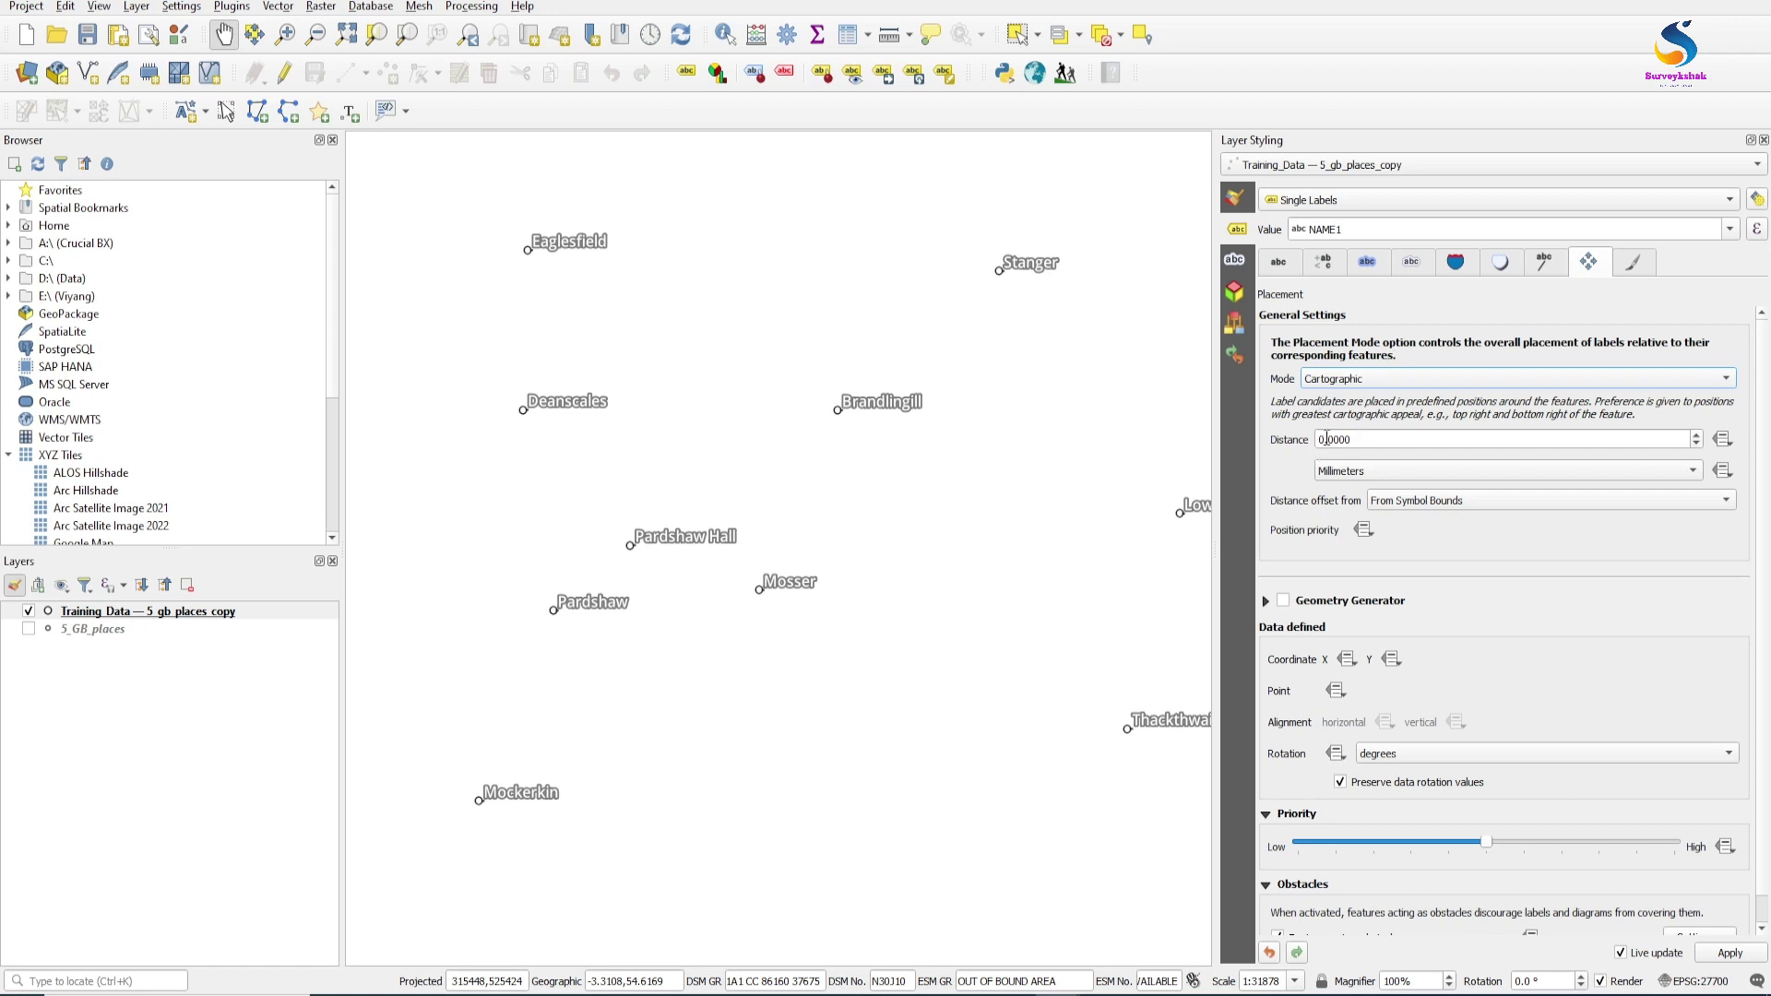
- Set the label Distance to 8 mm, measured From Point
drag(1325, 439, 1309, 439)
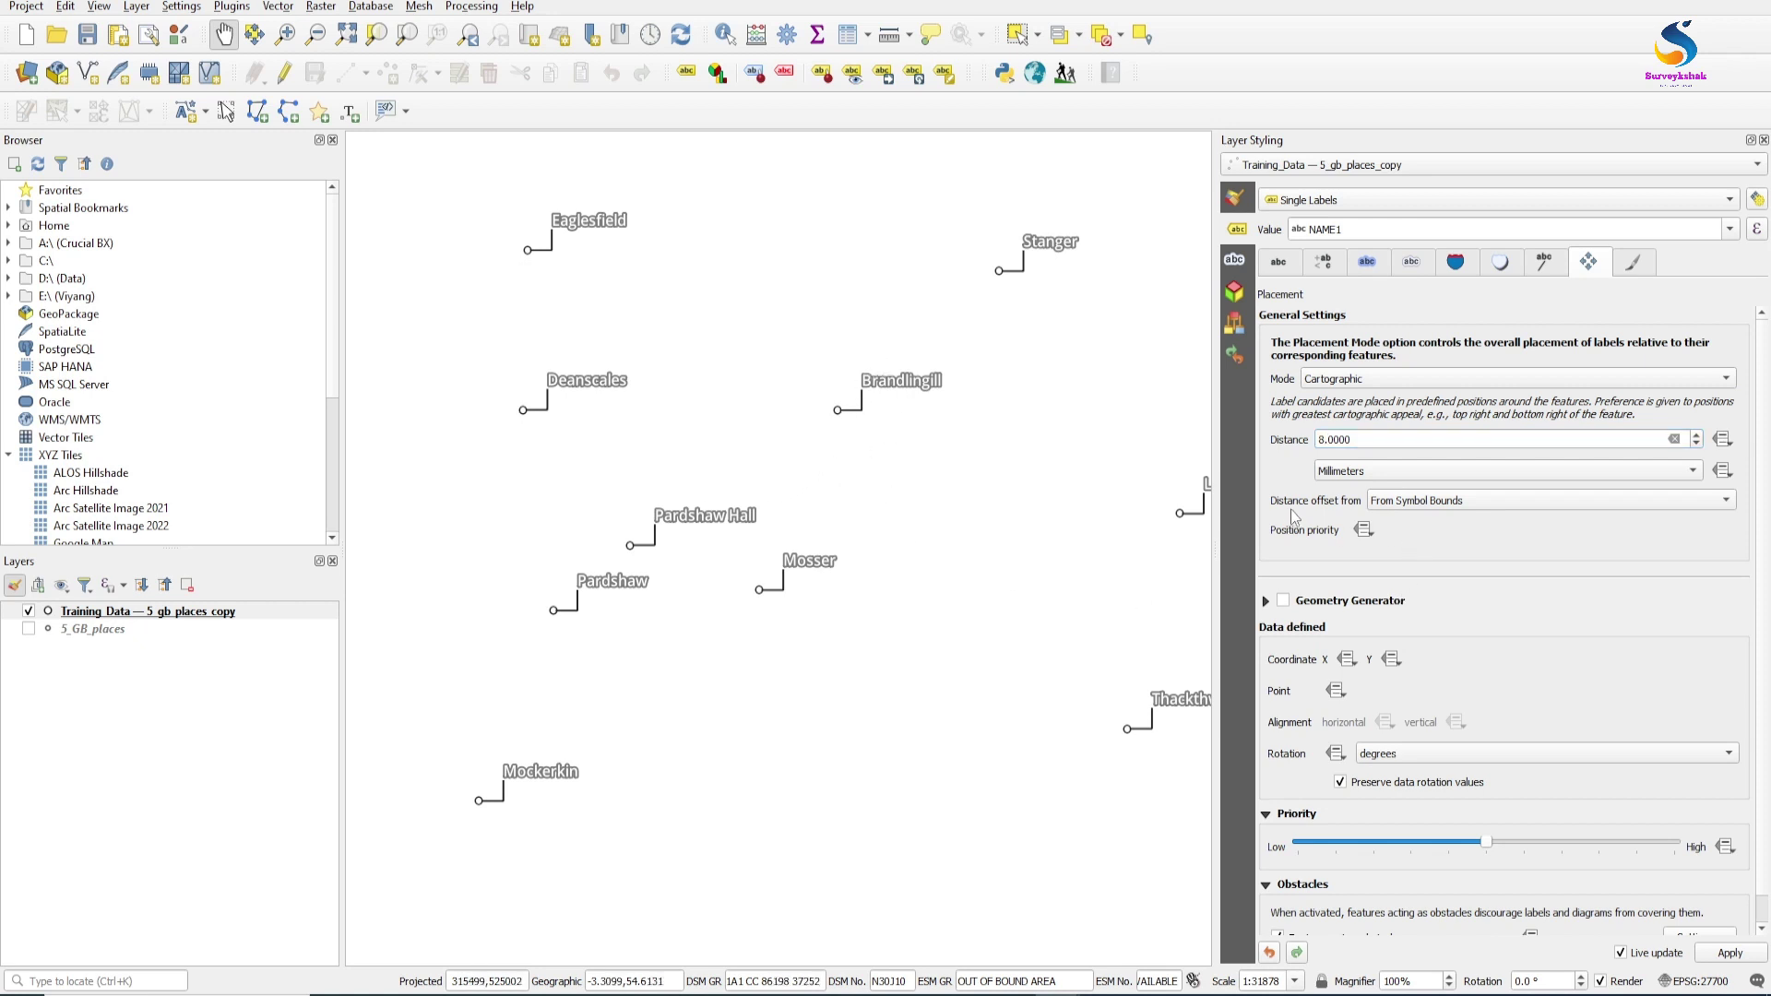
click(1406, 508)
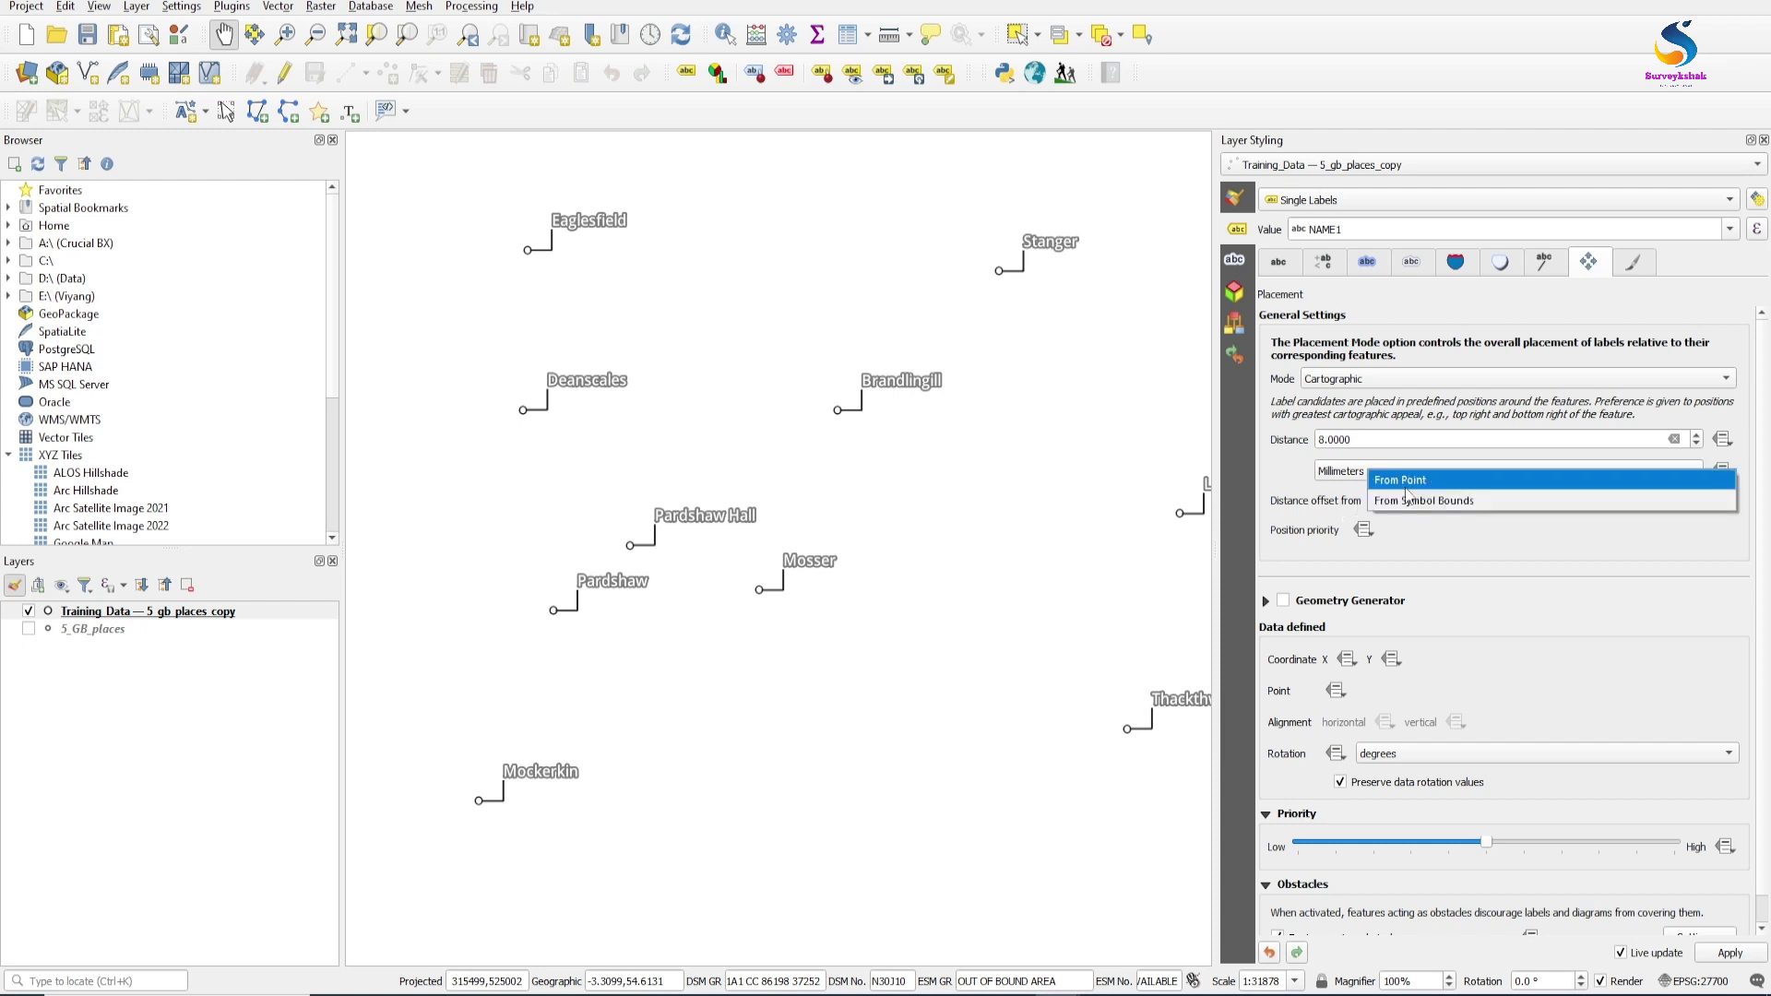
click(1402, 481)
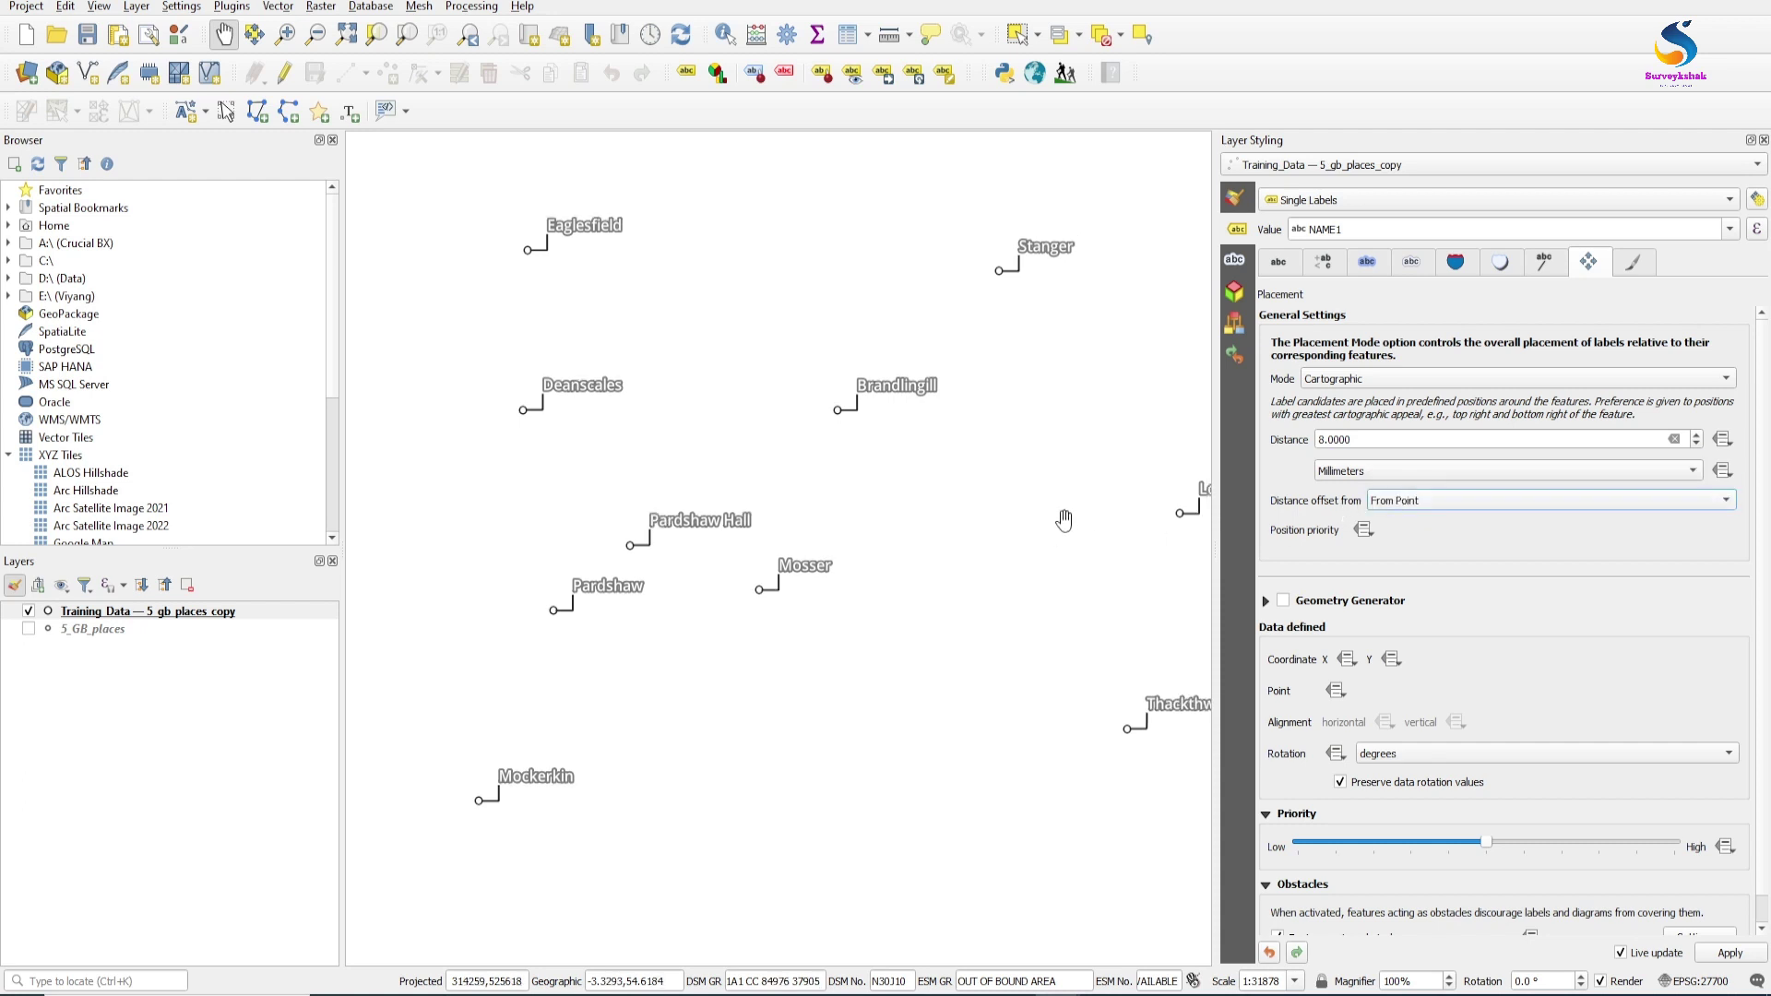
click(1388, 505)
click(1404, 500)
click(1439, 514)
click(1437, 503)
double_click(1321, 439)
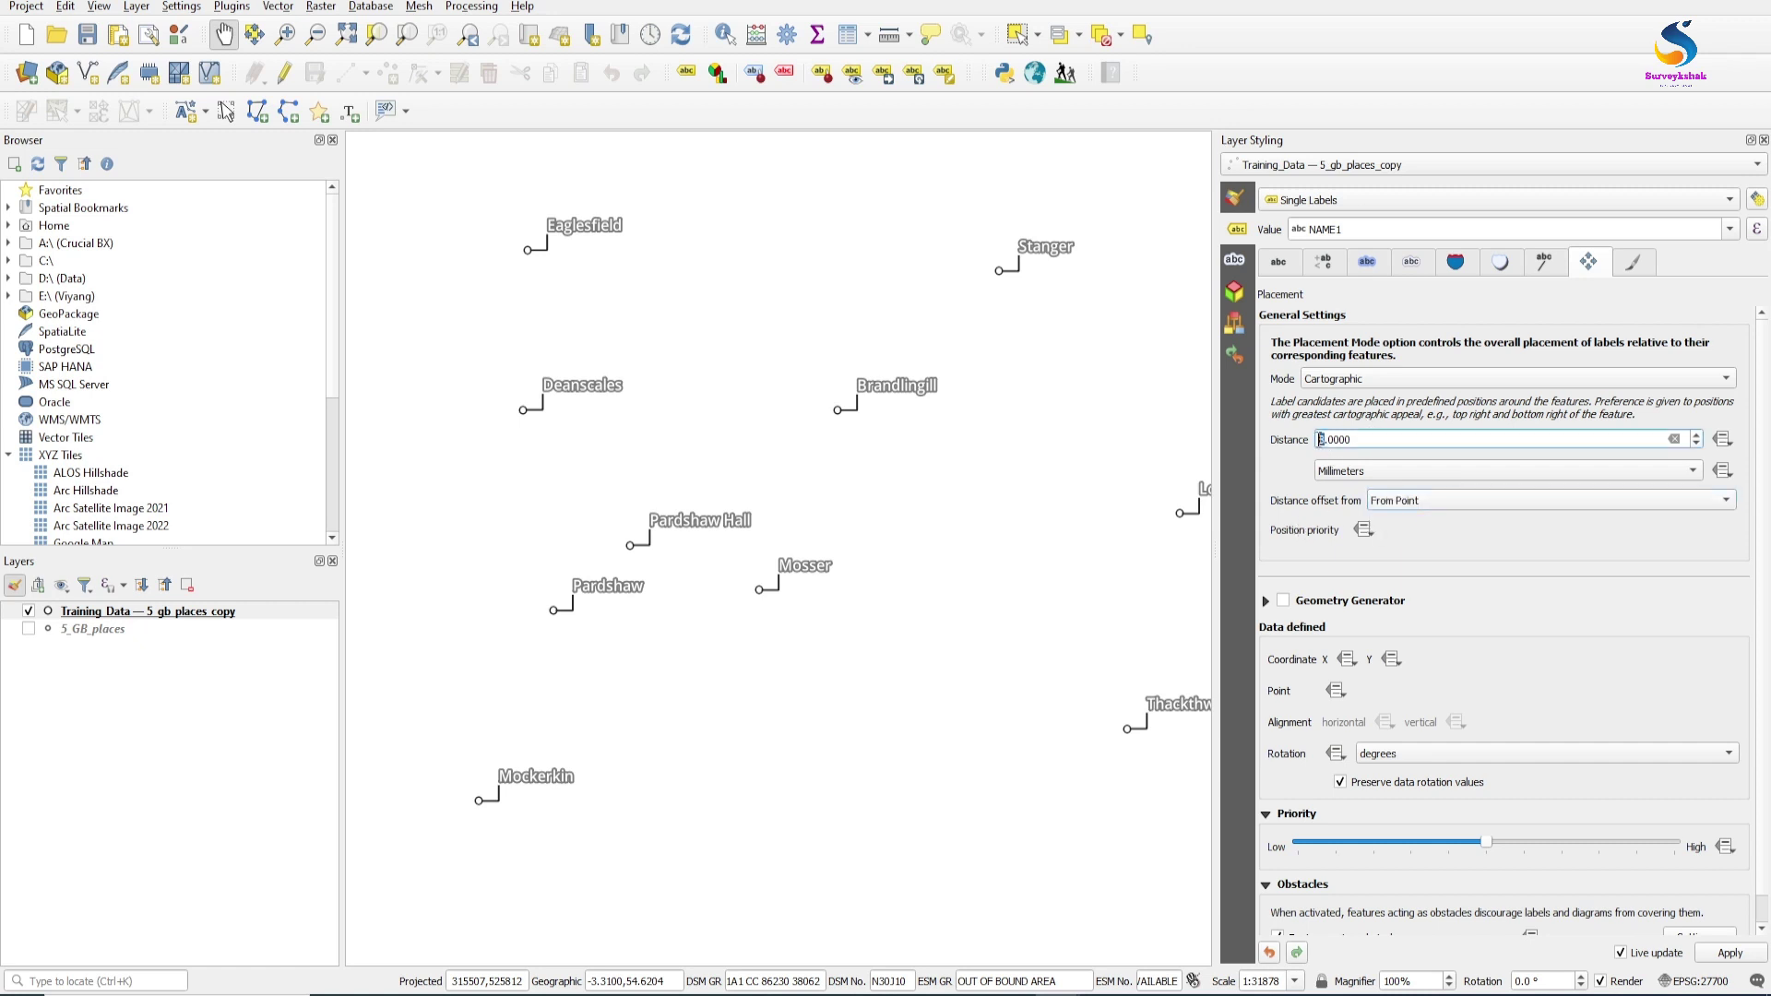
click(1481, 572)
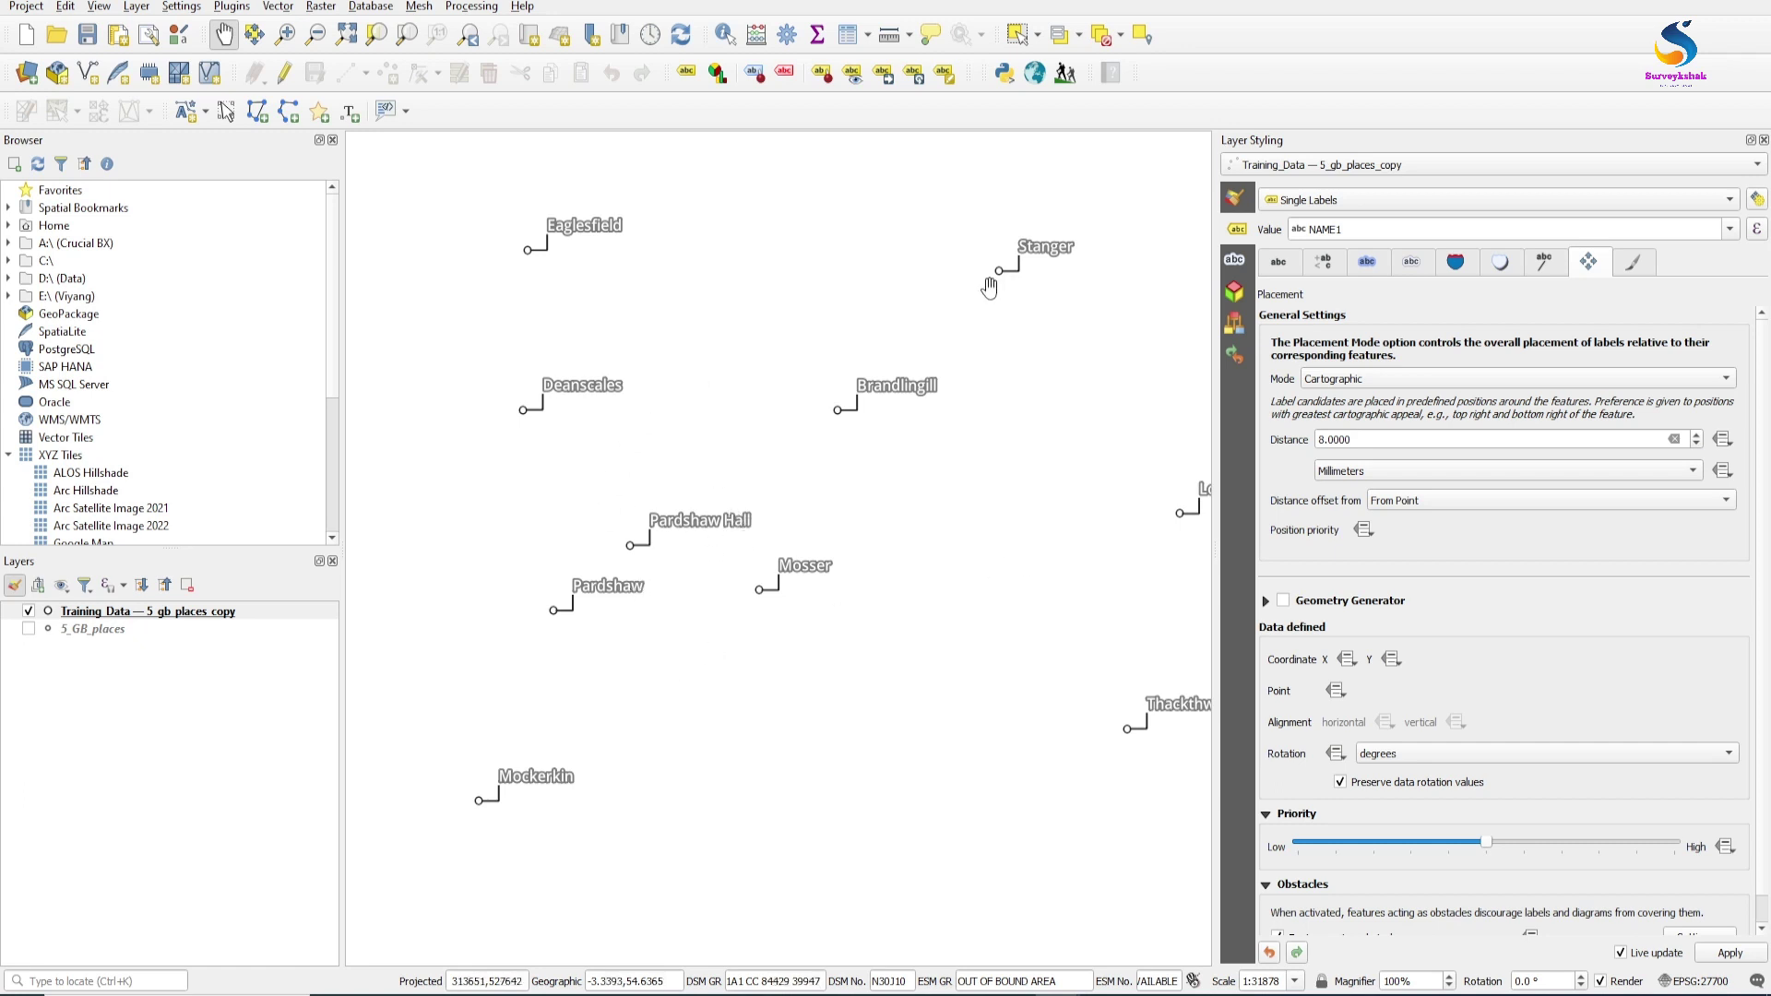
- Review the Rendering, Placement, Callouts, Mask, Buffer and Text label tabs
click(1648, 265)
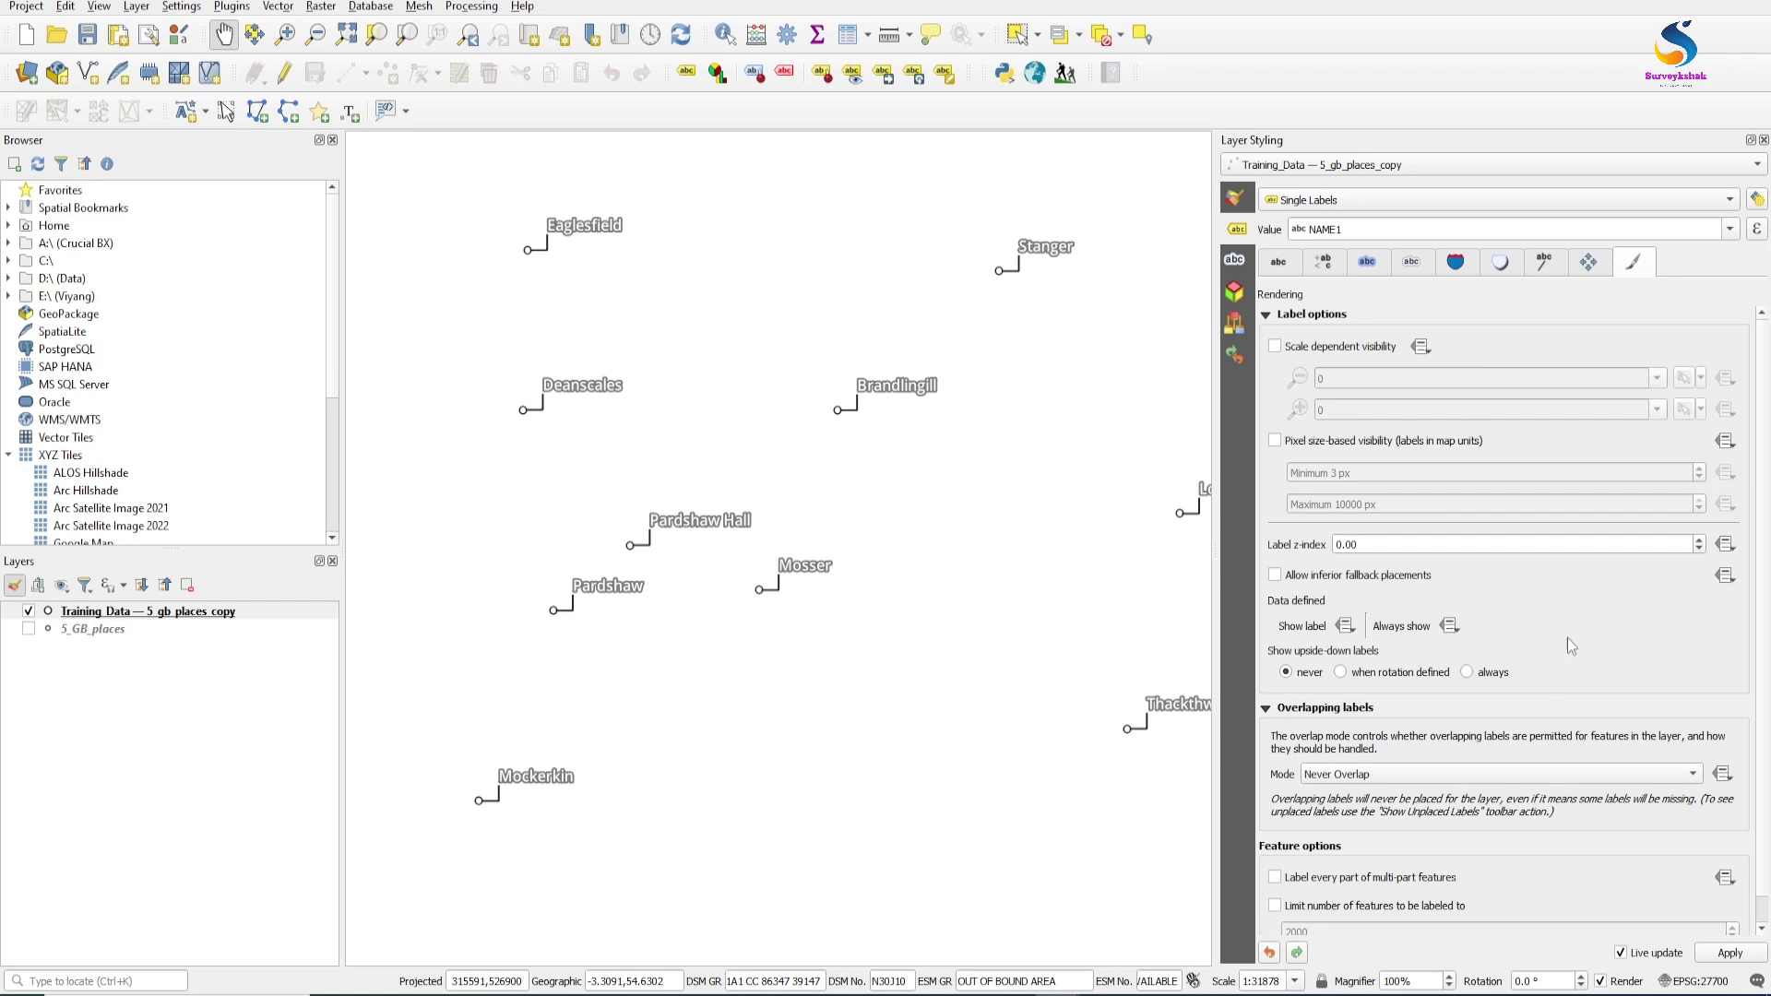
click(1586, 266)
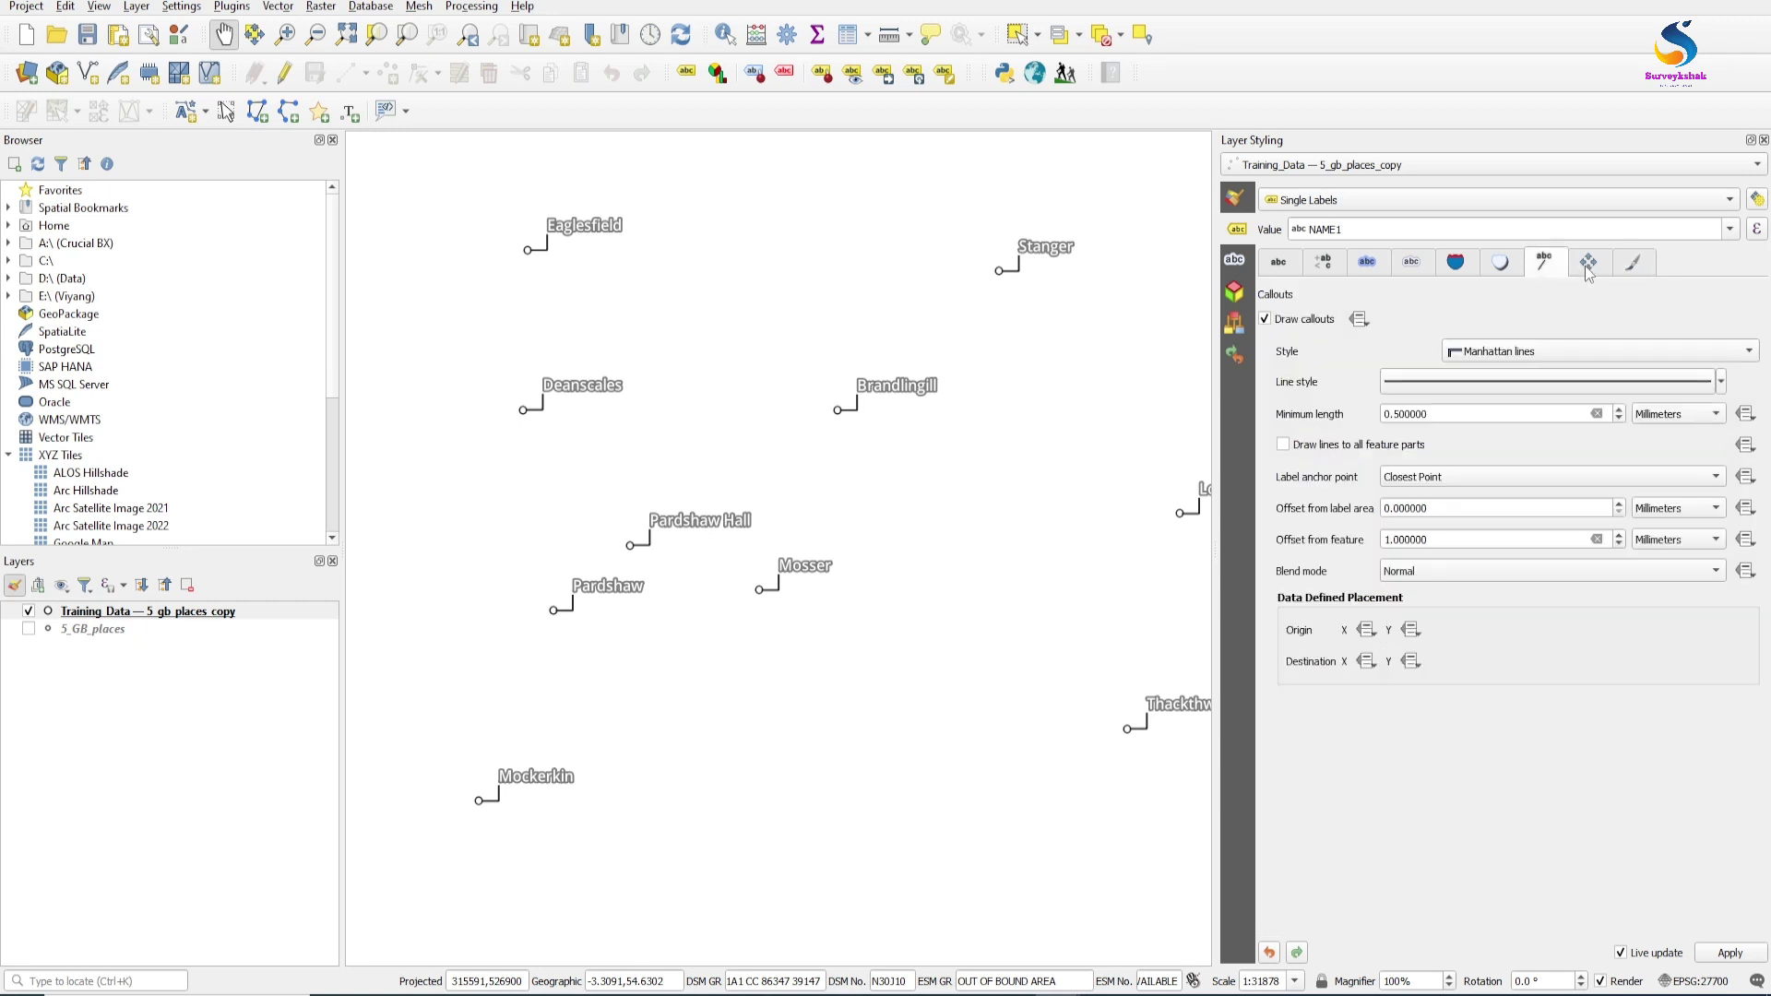
click(1544, 266)
click(1408, 264)
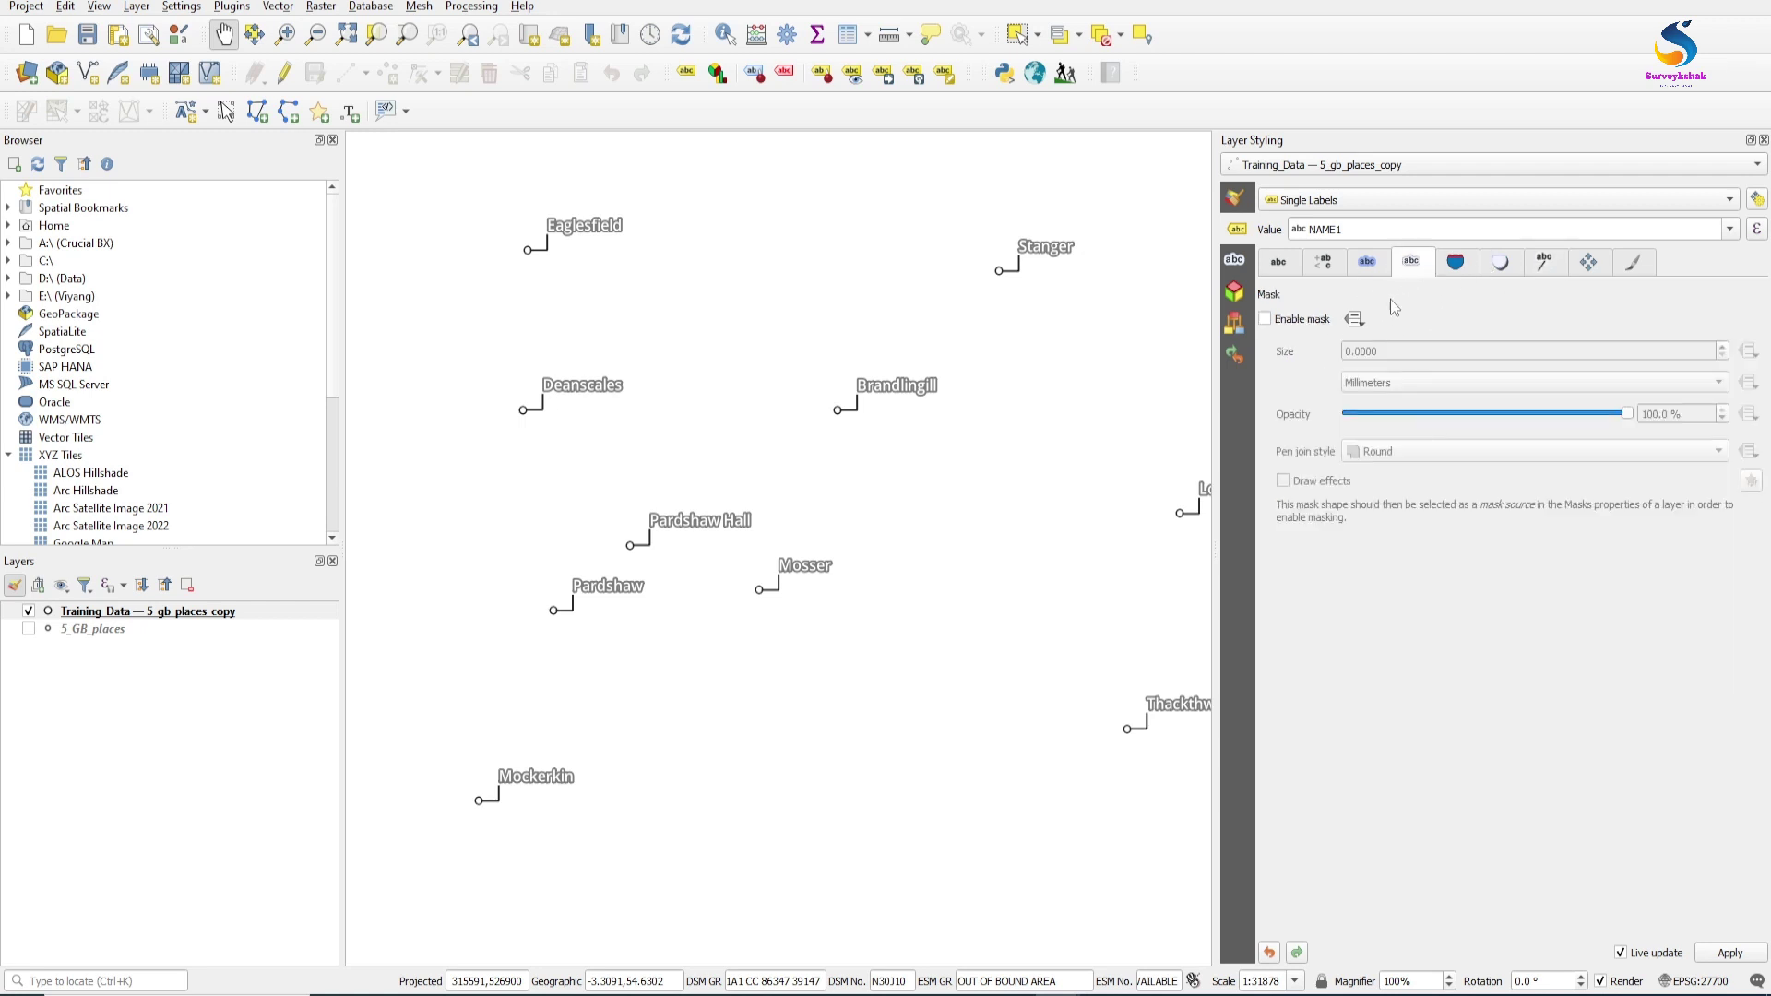
click(1378, 266)
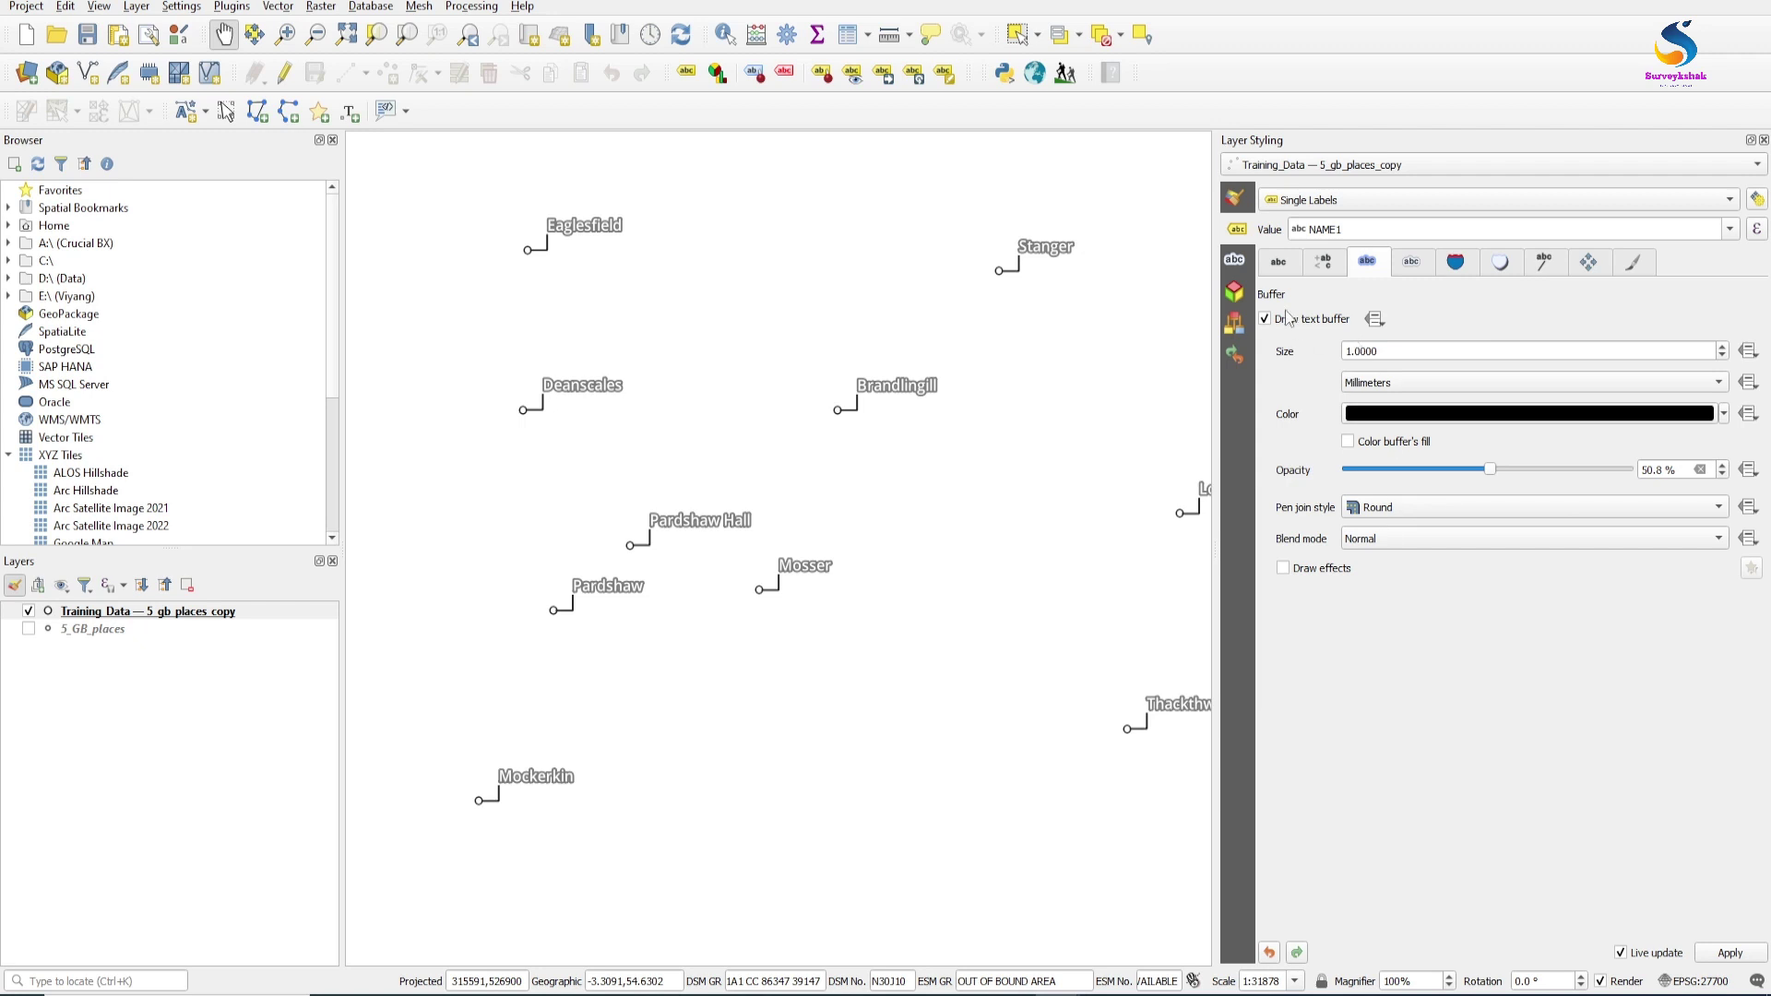
click(1275, 266)
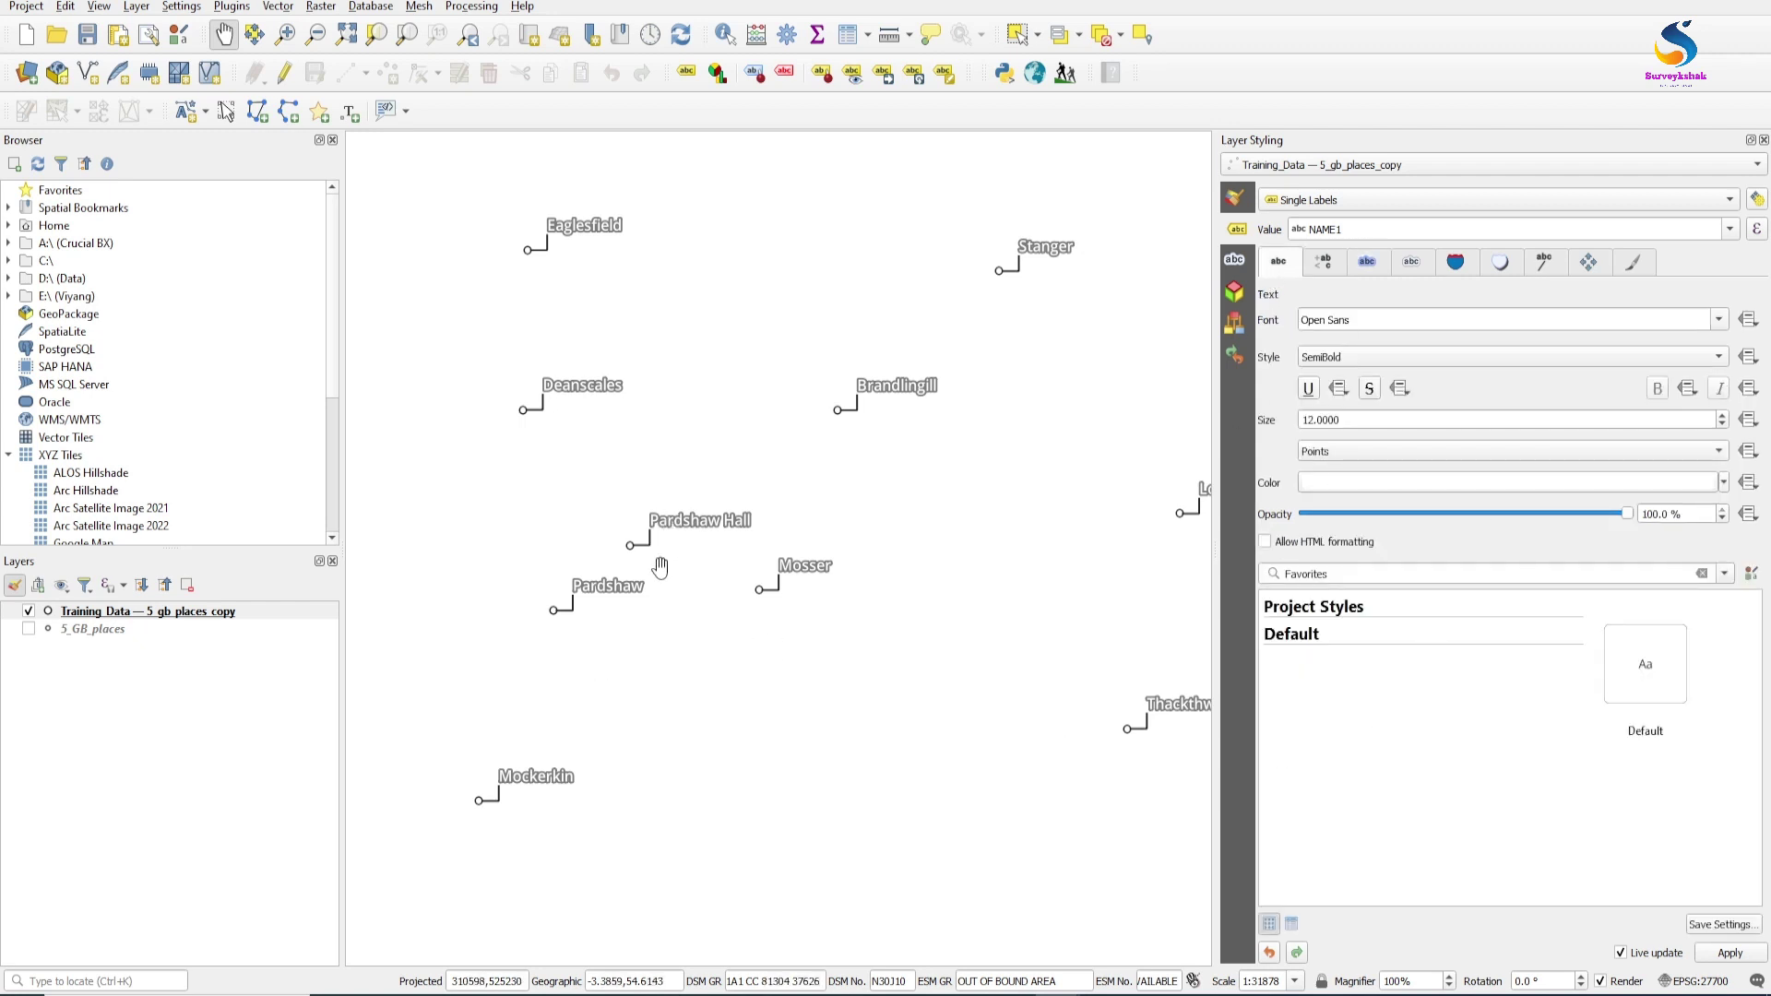
- Toggle 5_GB_places on for comparison, leaving only Training Data visible
click(29, 629)
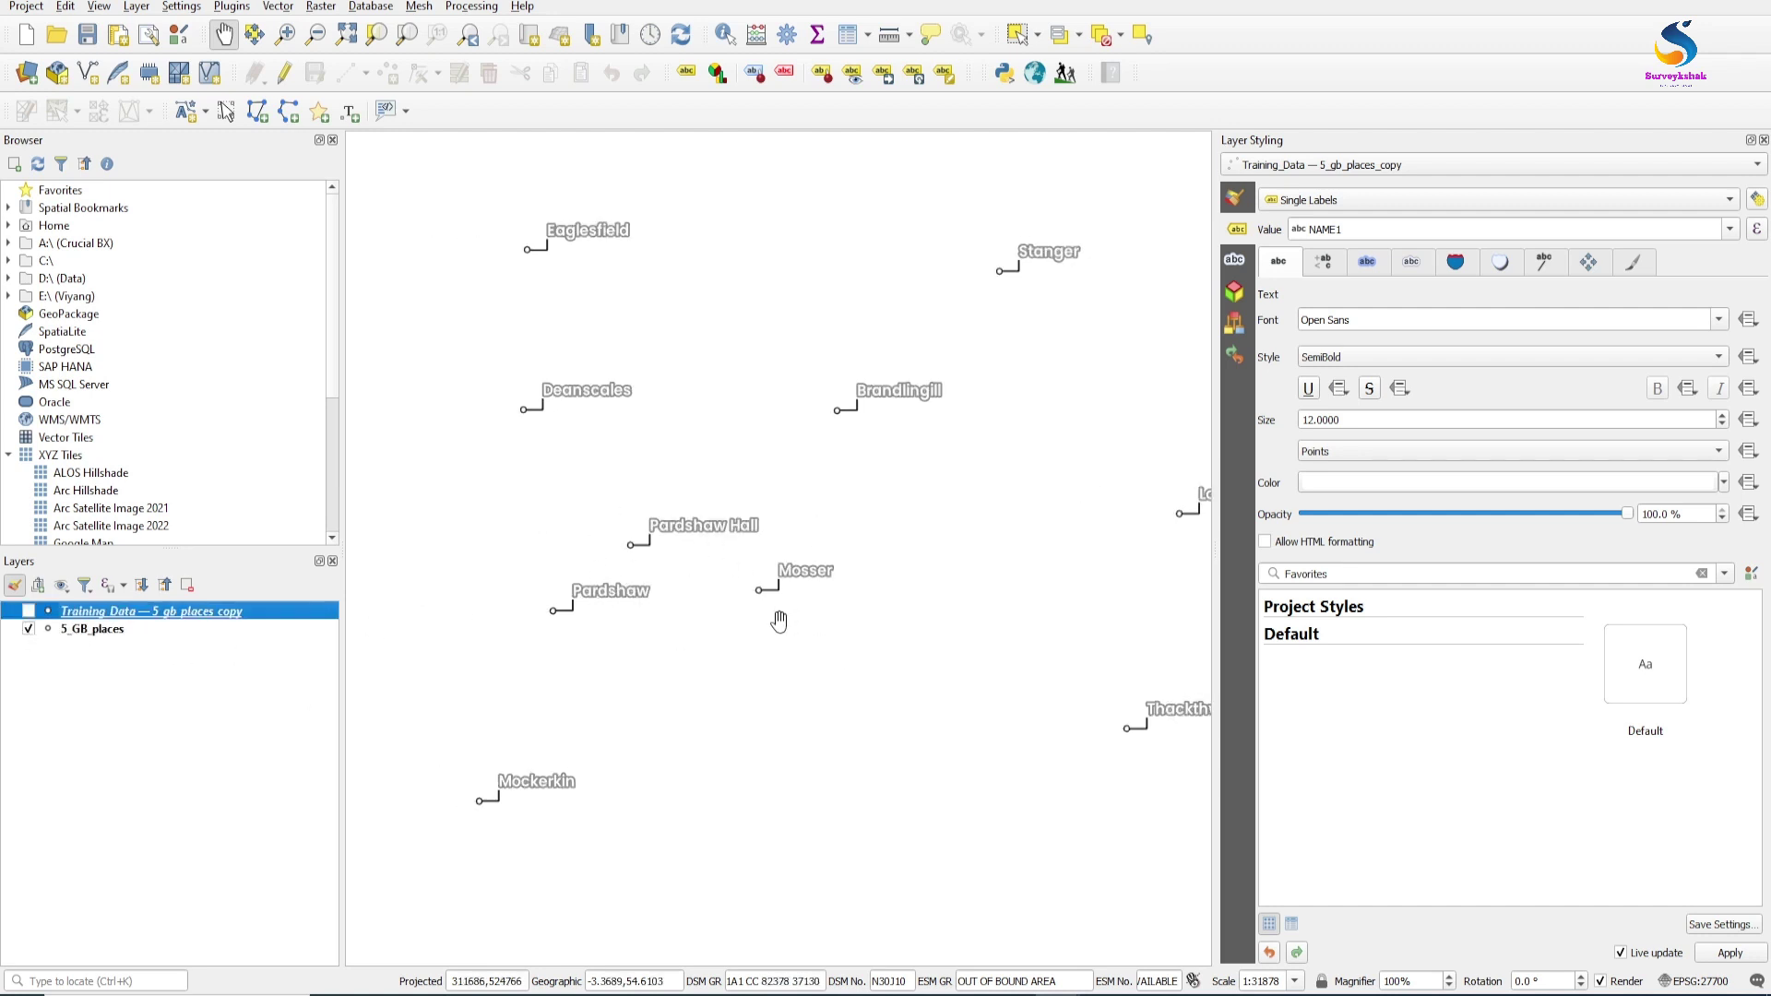
click(29, 611)
click(28, 629)
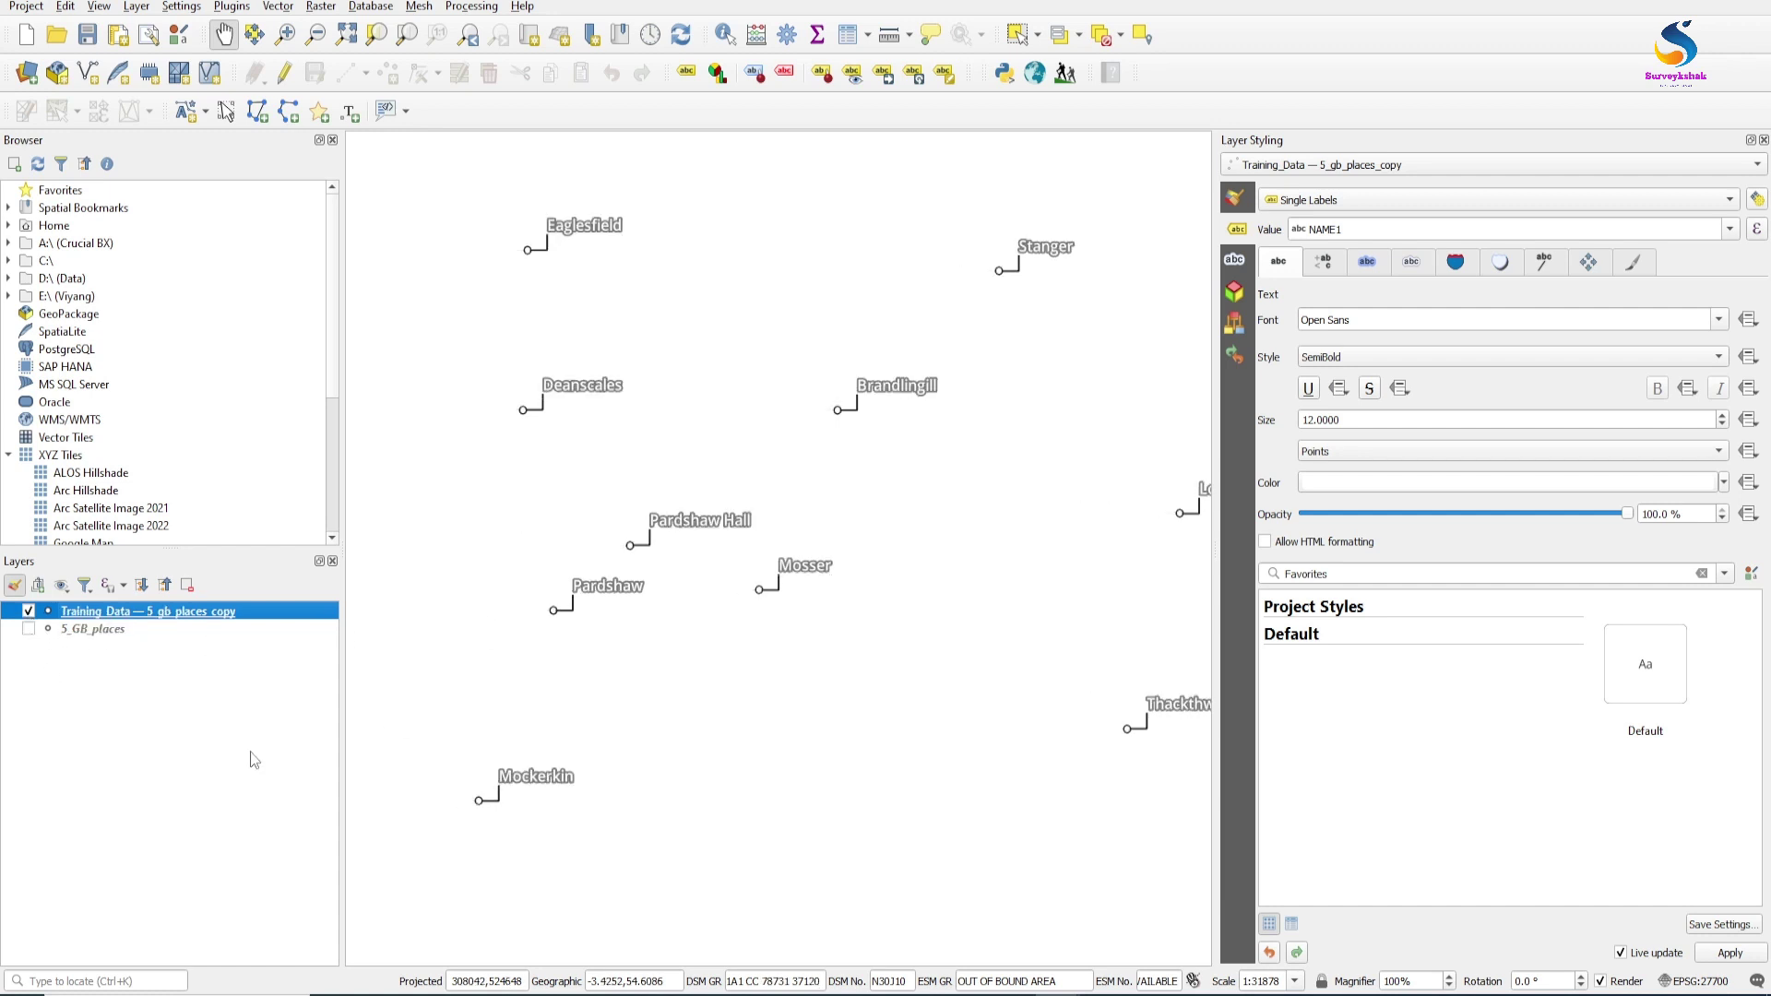